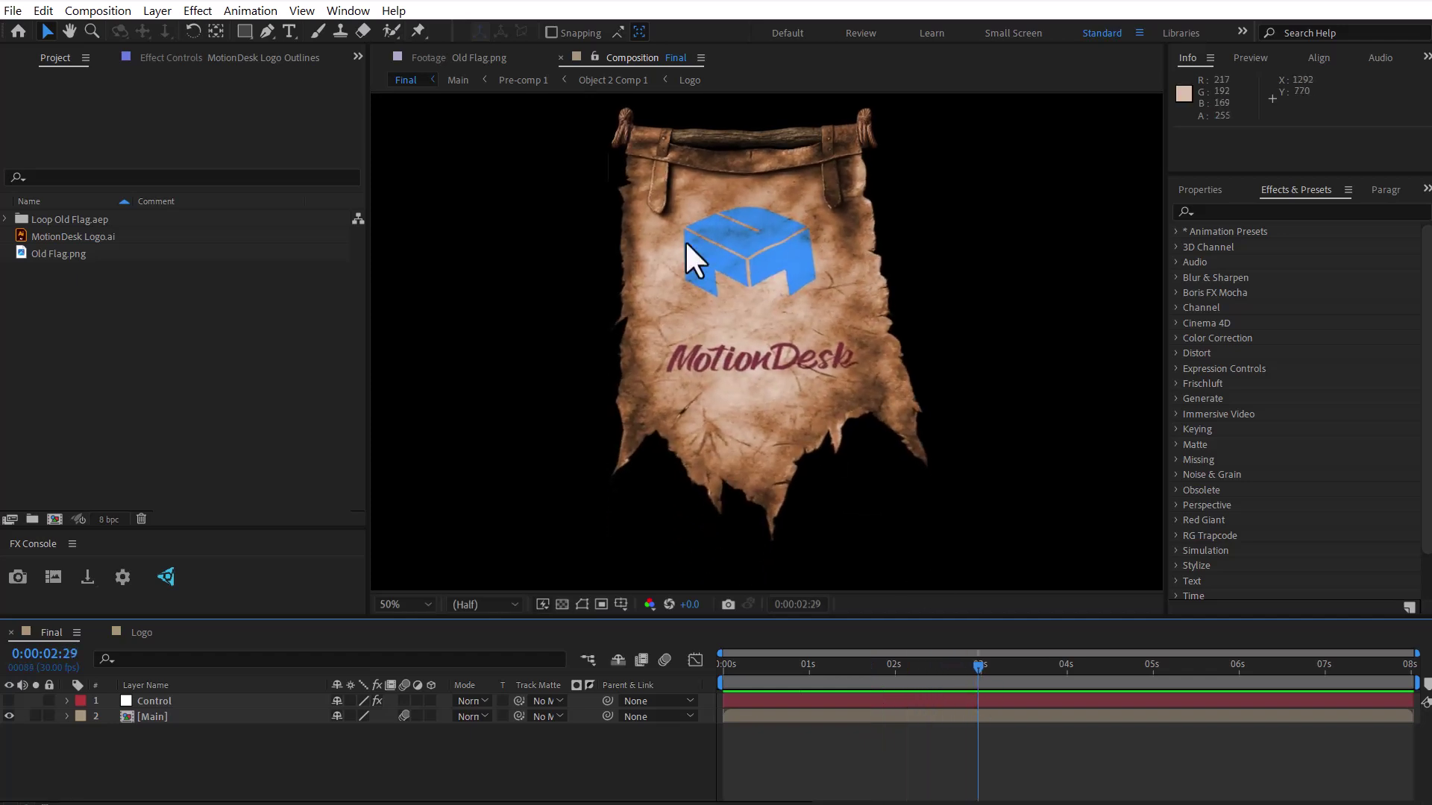
# View the Old Flag.png footage and scrub through the finished flag animation in the Final composition
pyautogui.click(464, 59)
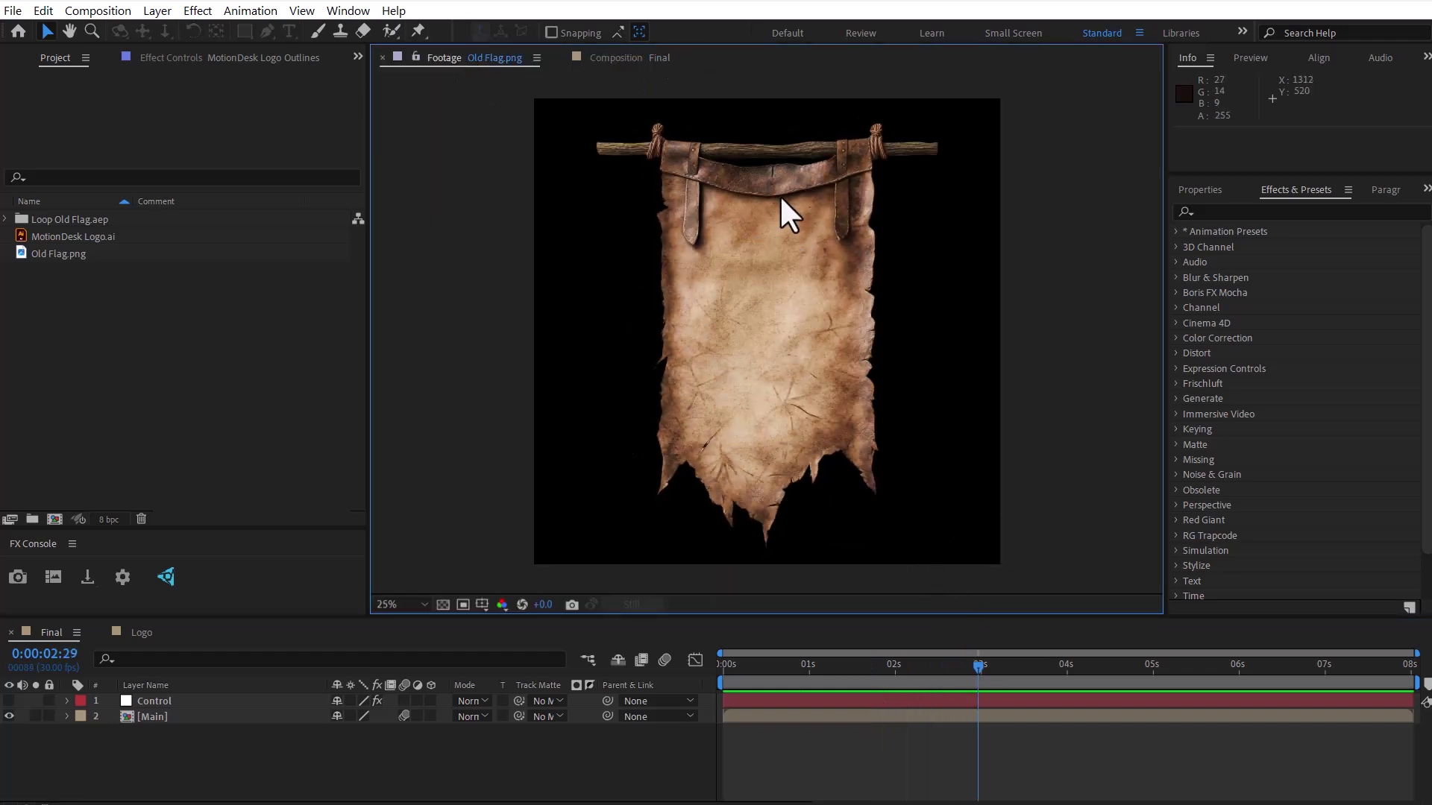
pyautogui.moveTo(892, 670); pyautogui.dragTo(1286, 675)
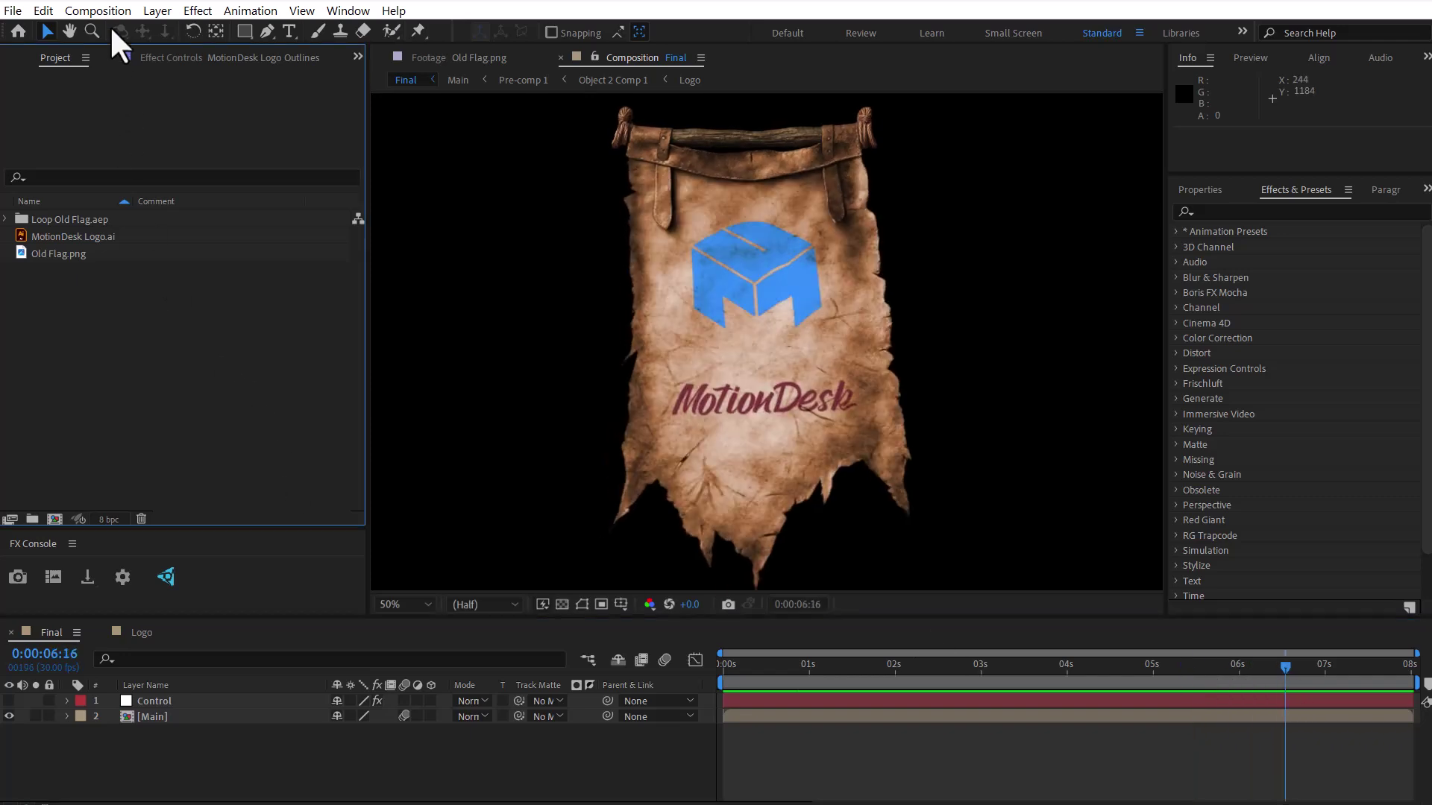
# Create a 1920x1080, 29.97 fps composition named Tutorial lasting 0;00;10;05 and add Old Flag.png to it as a layer
pyautogui.click(98, 10)
pyautogui.click(130, 33)
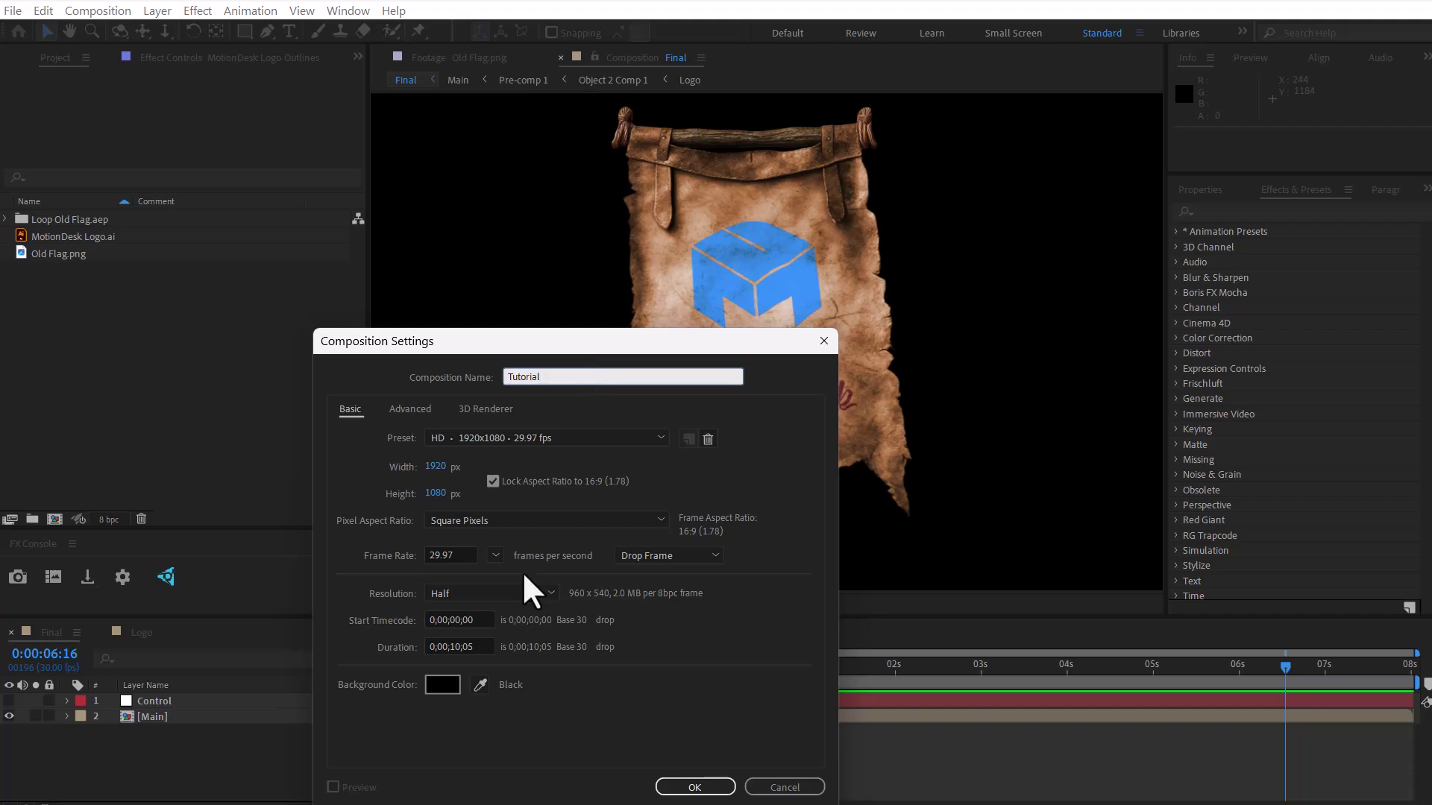
pyautogui.click(694, 787)
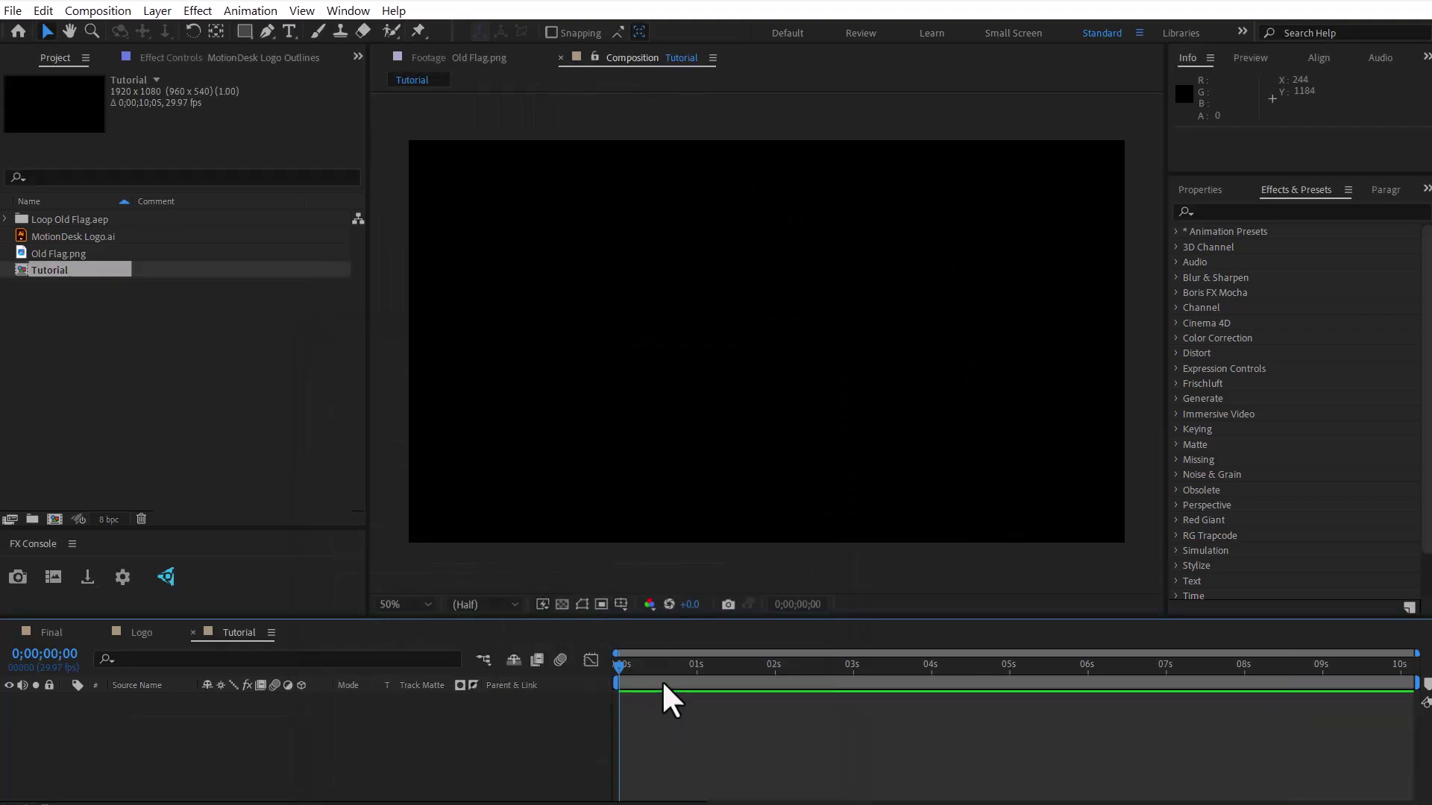
pyautogui.moveTo(58, 254); pyautogui.dragTo(222, 714)
# Pre-compose the Old Flag.png layer under its default name, leaving all attributes in Tutorial, and open the nested composition
pyautogui.click(160, 701)
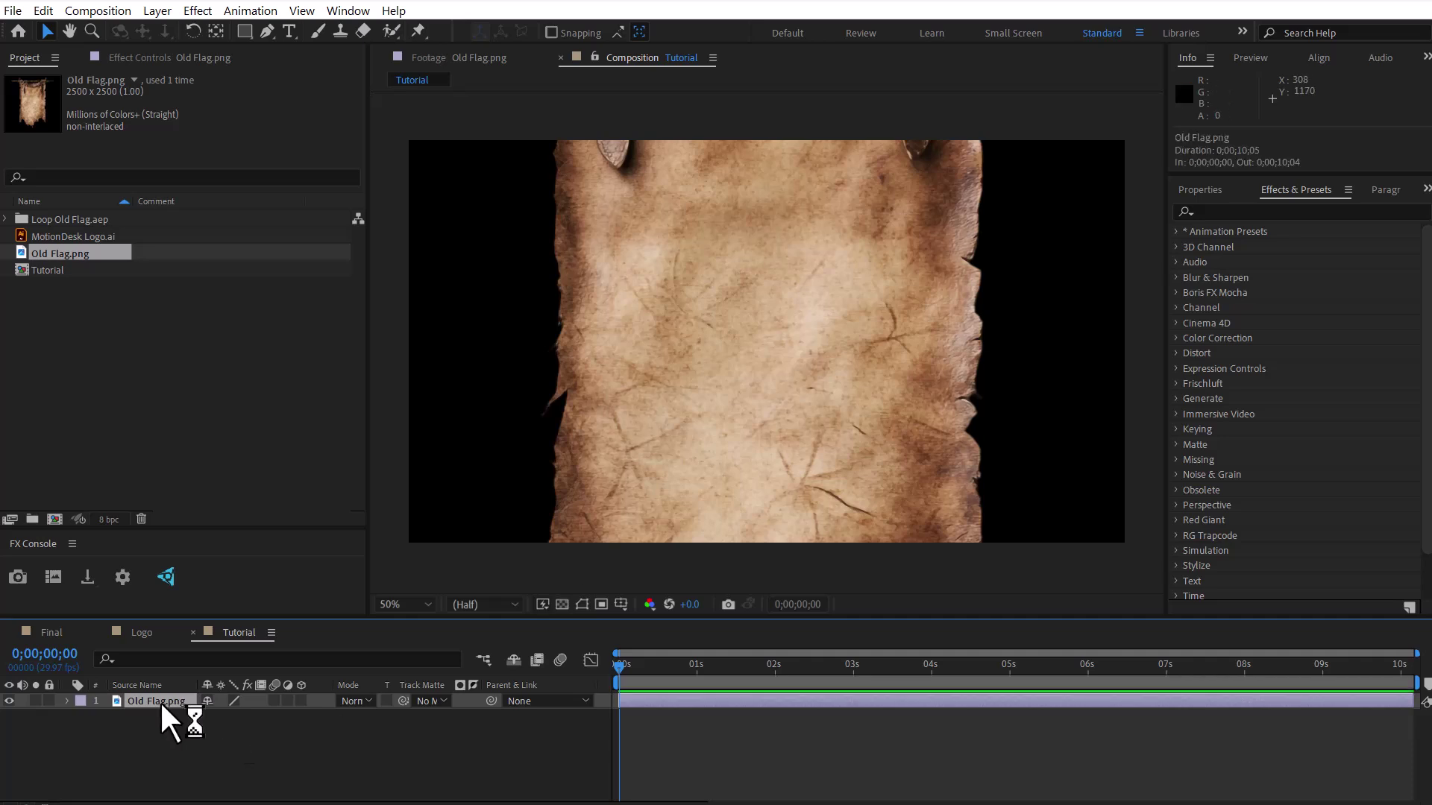
pyautogui.hotkey('ctrl', 'shift', 'c')
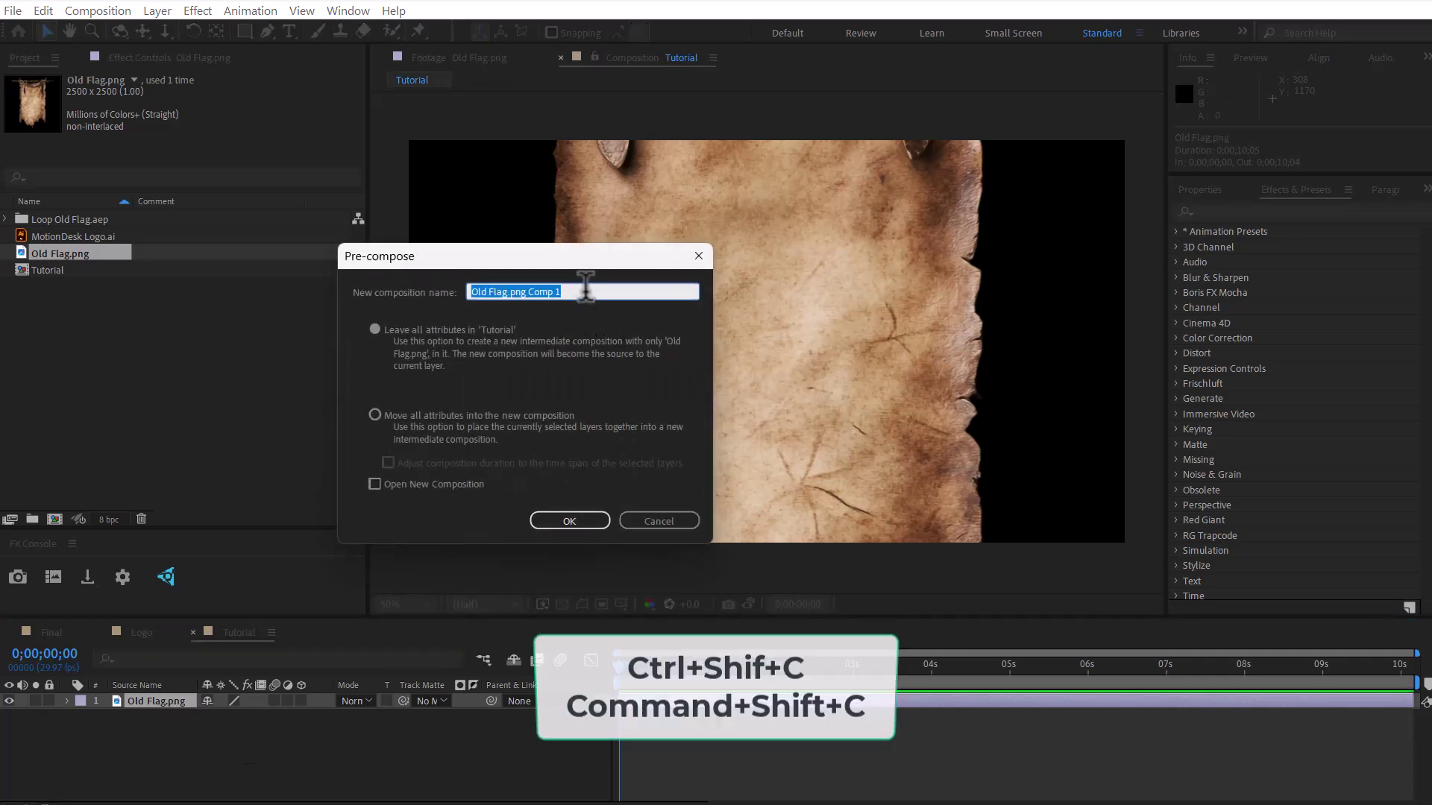
pyautogui.click(583, 520)
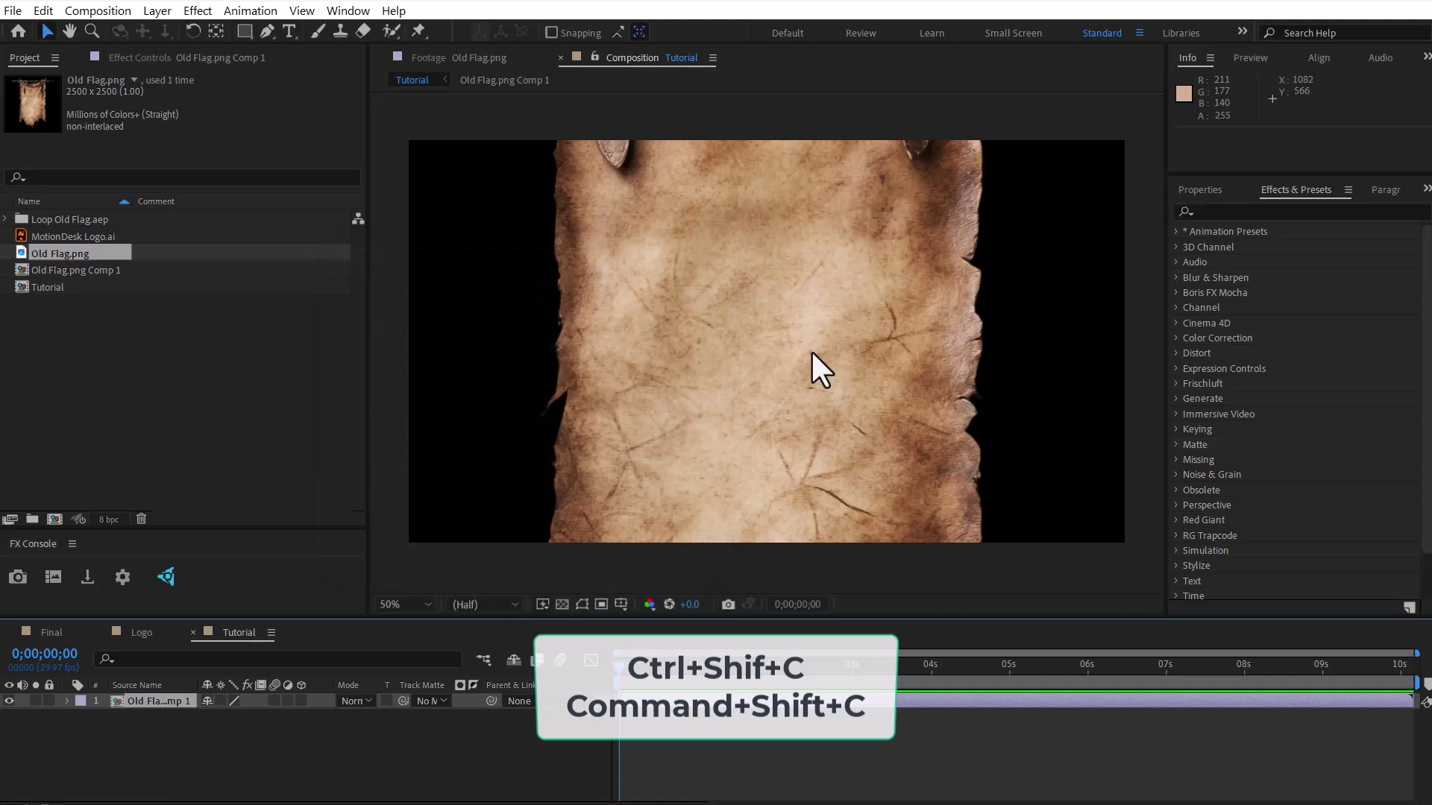
pyautogui.doubleClick(153, 700)
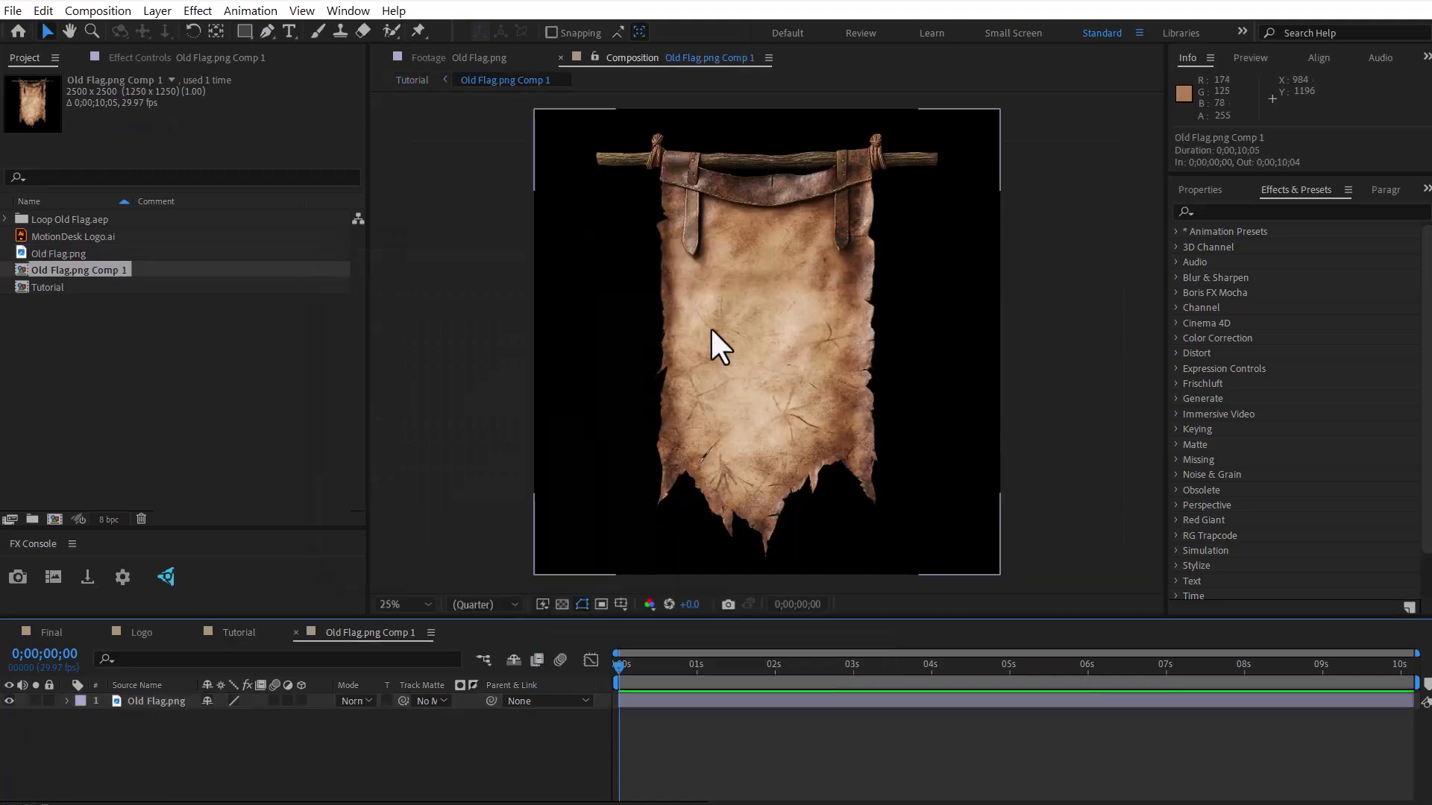
# Pre-compose the Old Flag.png layer inside Old Flag.png Comp 1 as Main Flag
pyautogui.hotkey('ctrl', 'shift', 'c')
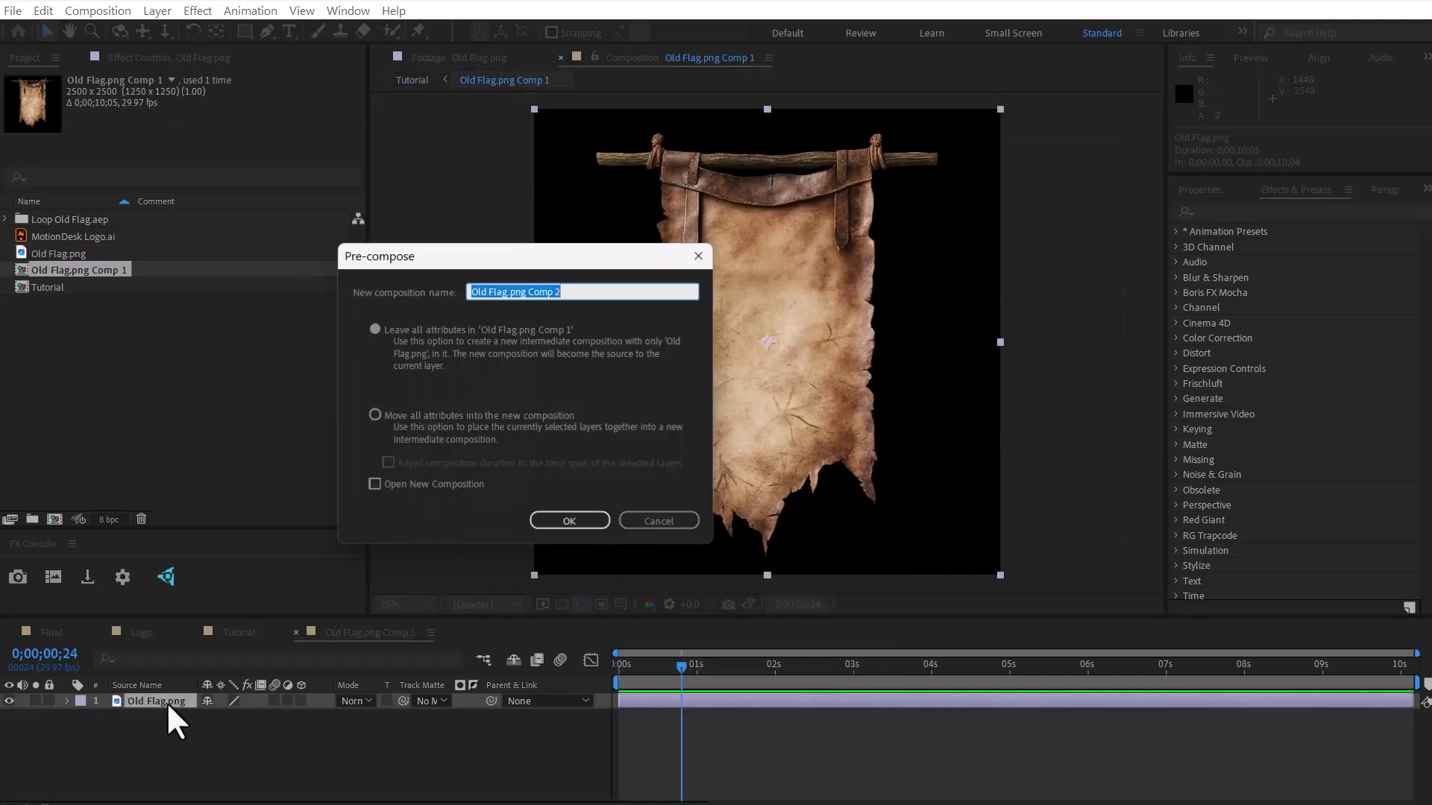
pyautogui.moveTo(582, 291); pyautogui.dragTo(432, 292)
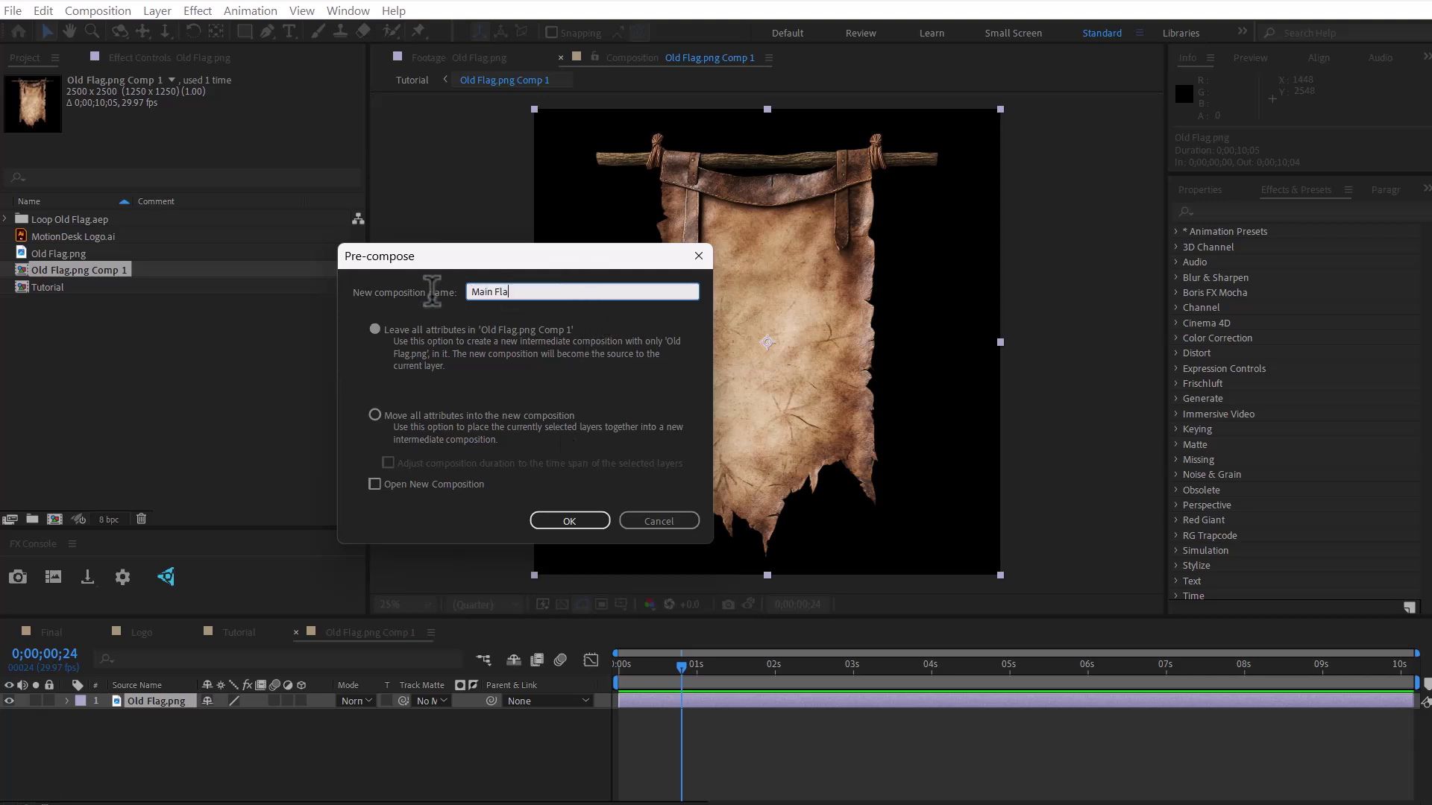
pyautogui.click(589, 516)
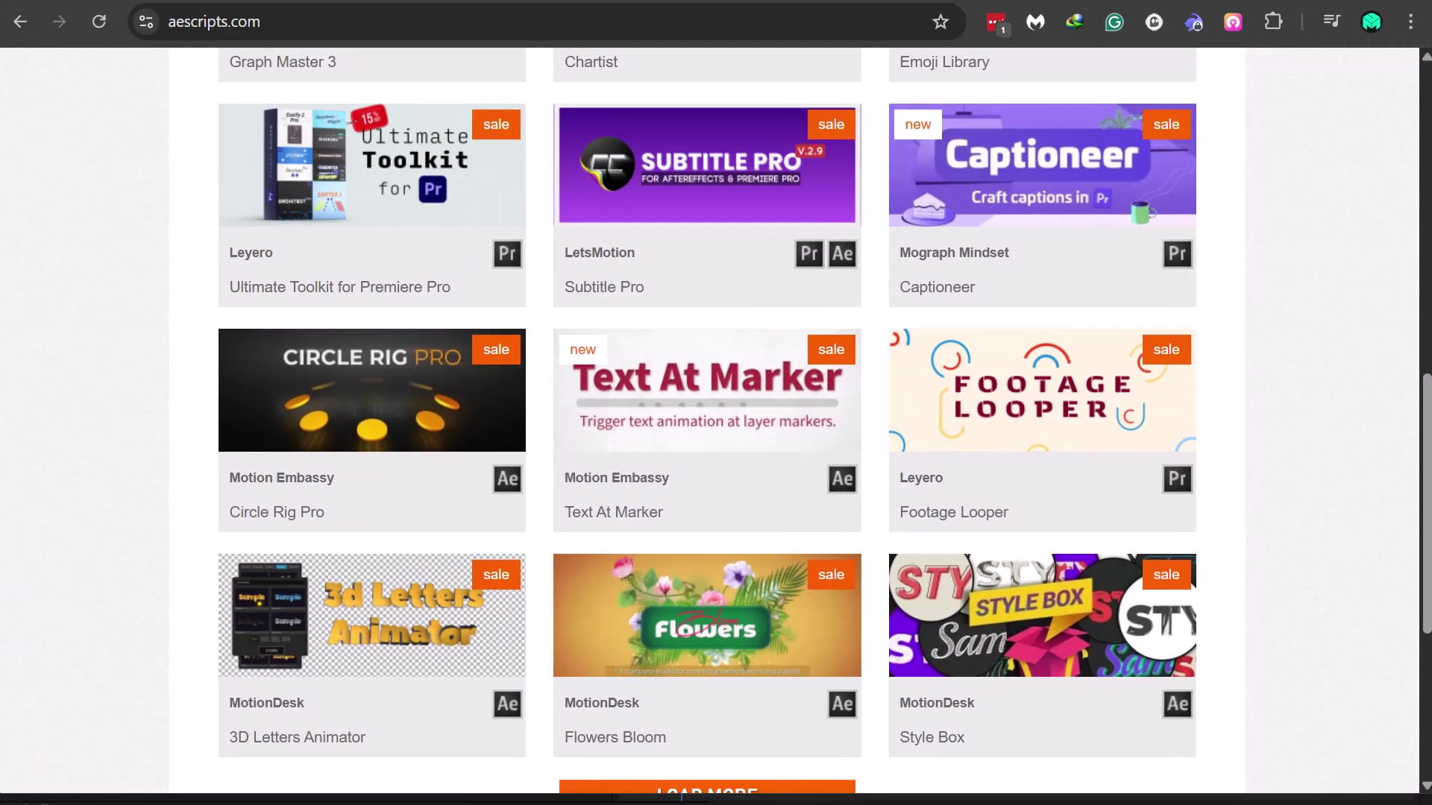
# In the browser, search aescripts.com for "breeze" and open the Breeze product page
pyautogui.scroll(10, 1266, 425)
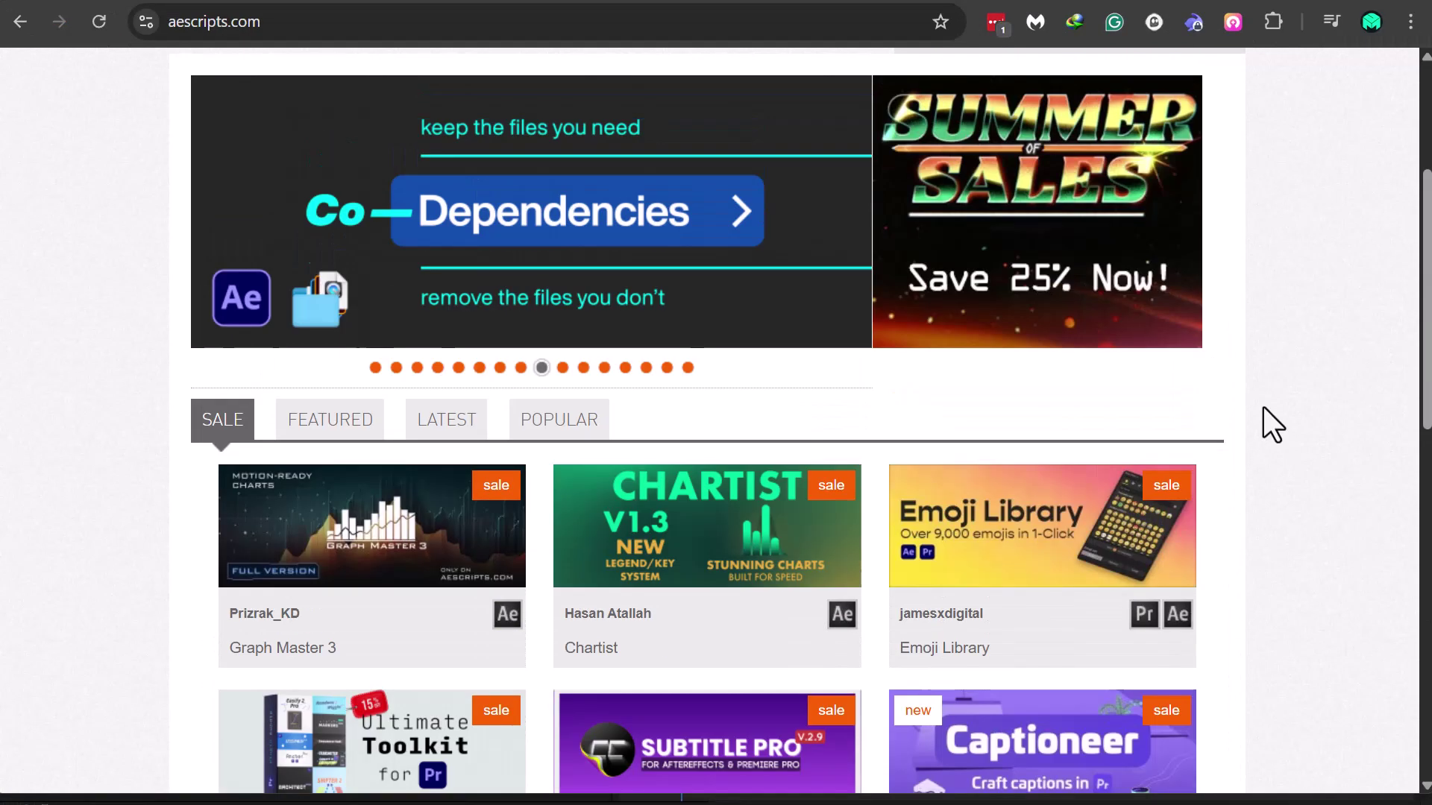
pyautogui.click(1052, 329)
pyautogui.write('breeze')
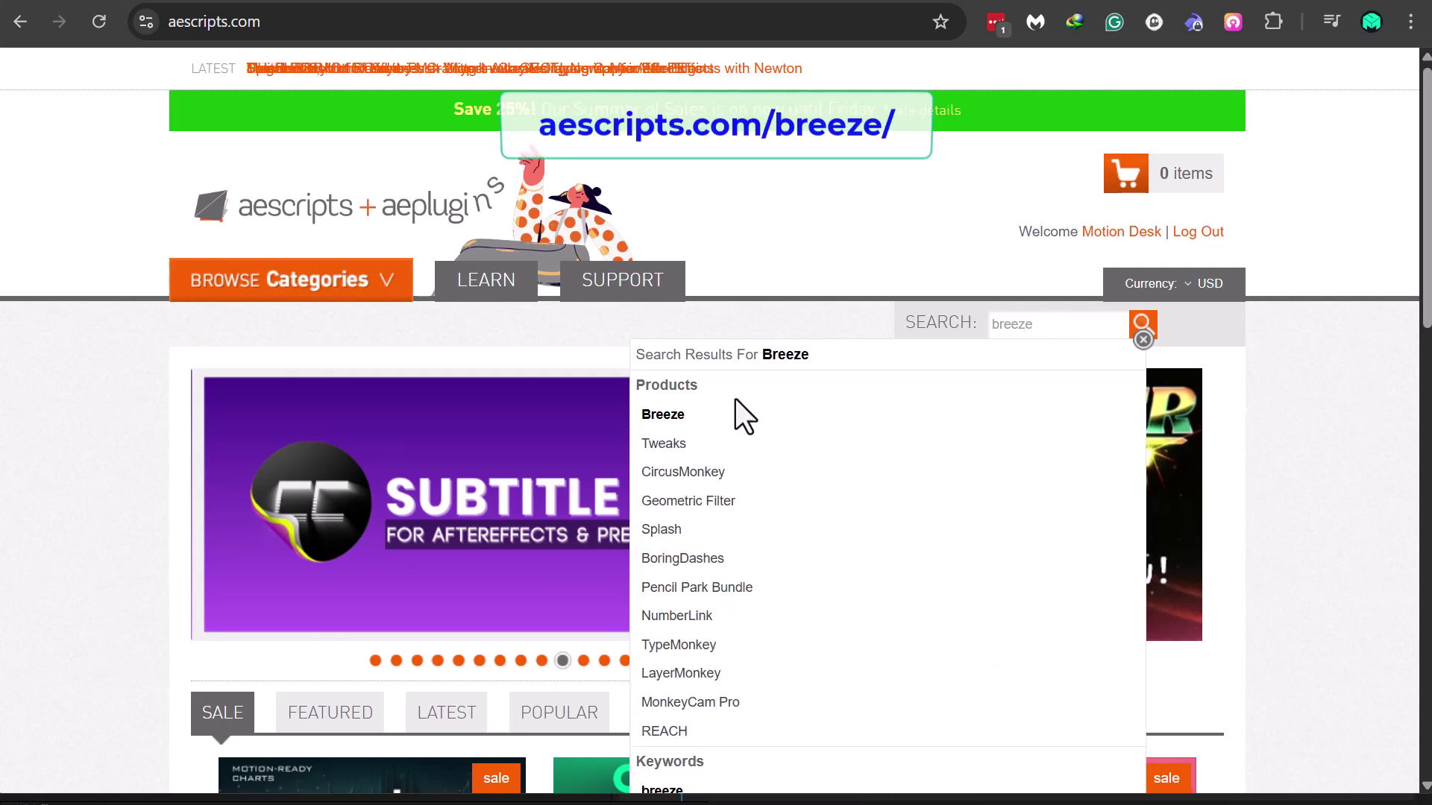
pyautogui.click(738, 412)
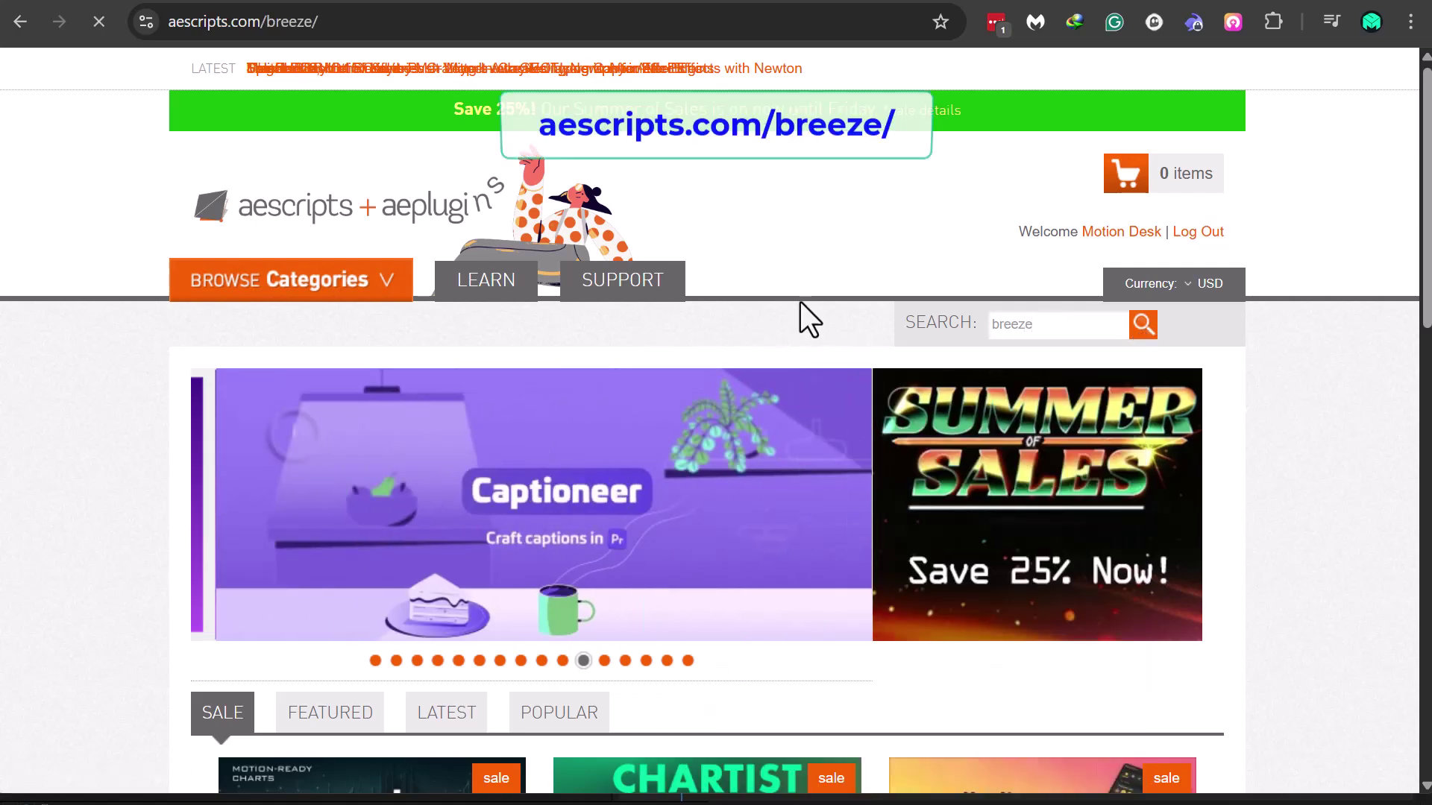
# Look through the Breeze product page's feature list, animated examples and purchase options
pyautogui.scroll(-4, 624, 365)
pyautogui.scroll(-20, 588, 347)
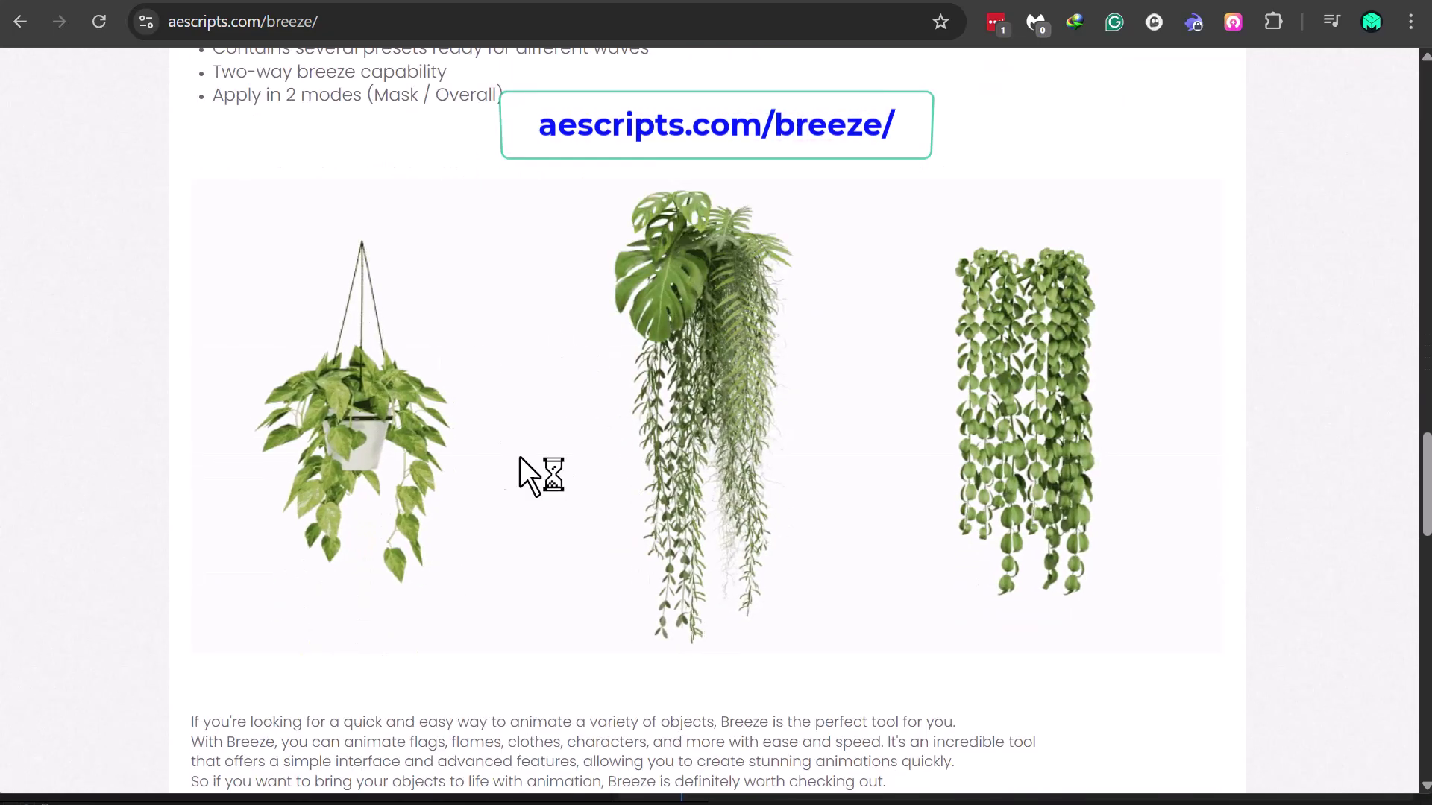
pyautogui.scroll(-7, 472, 517)
pyautogui.scroll(20, 768, 386)
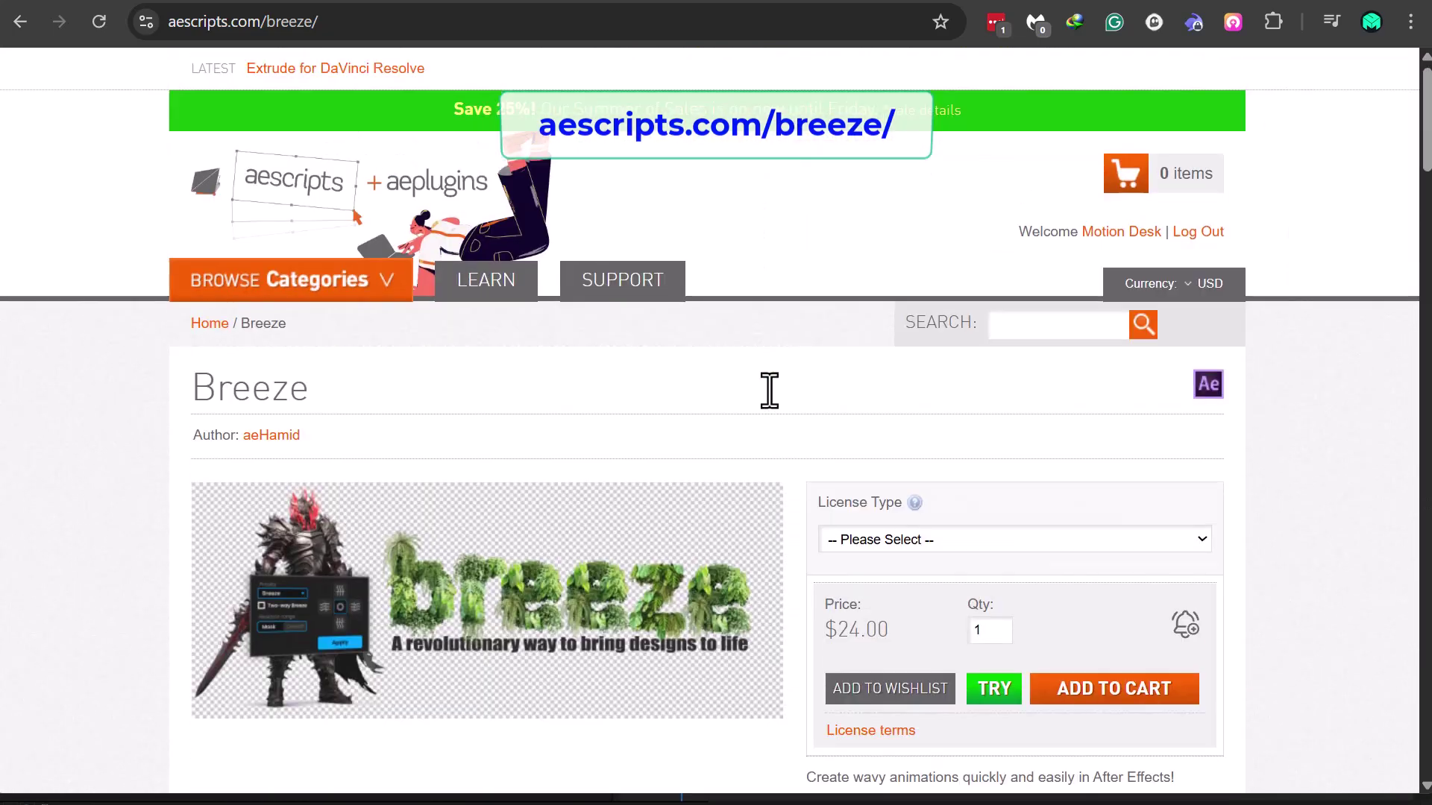
pyautogui.scroll(-4, 585, 454)
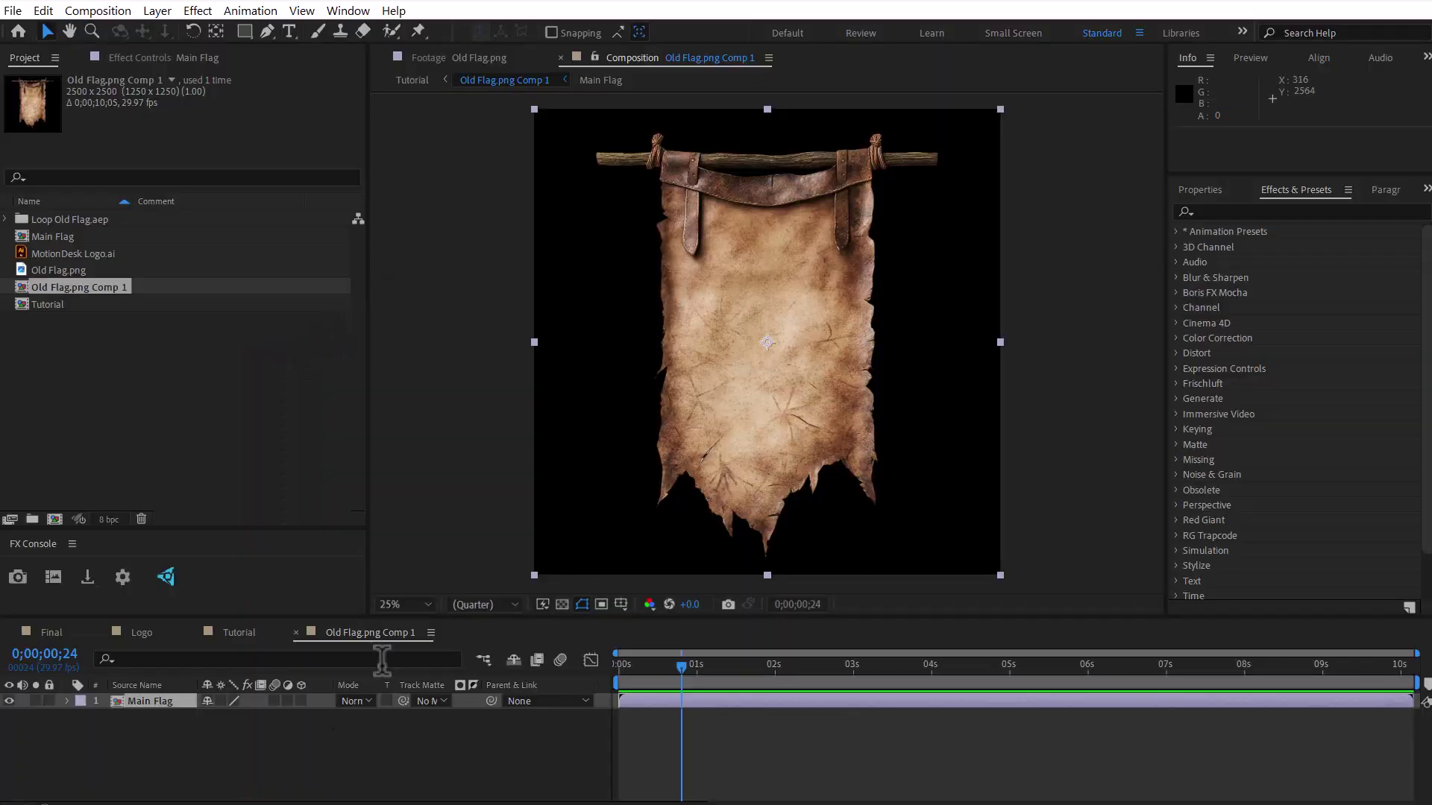
# Back in After Effects, draw a rectangular mask about 1428 by 2148 px on Main Flag around the cloth below the pole
pyautogui.moveTo(197, 225); pyautogui.dragTo(212, 209)
pyautogui.click(168, 702)
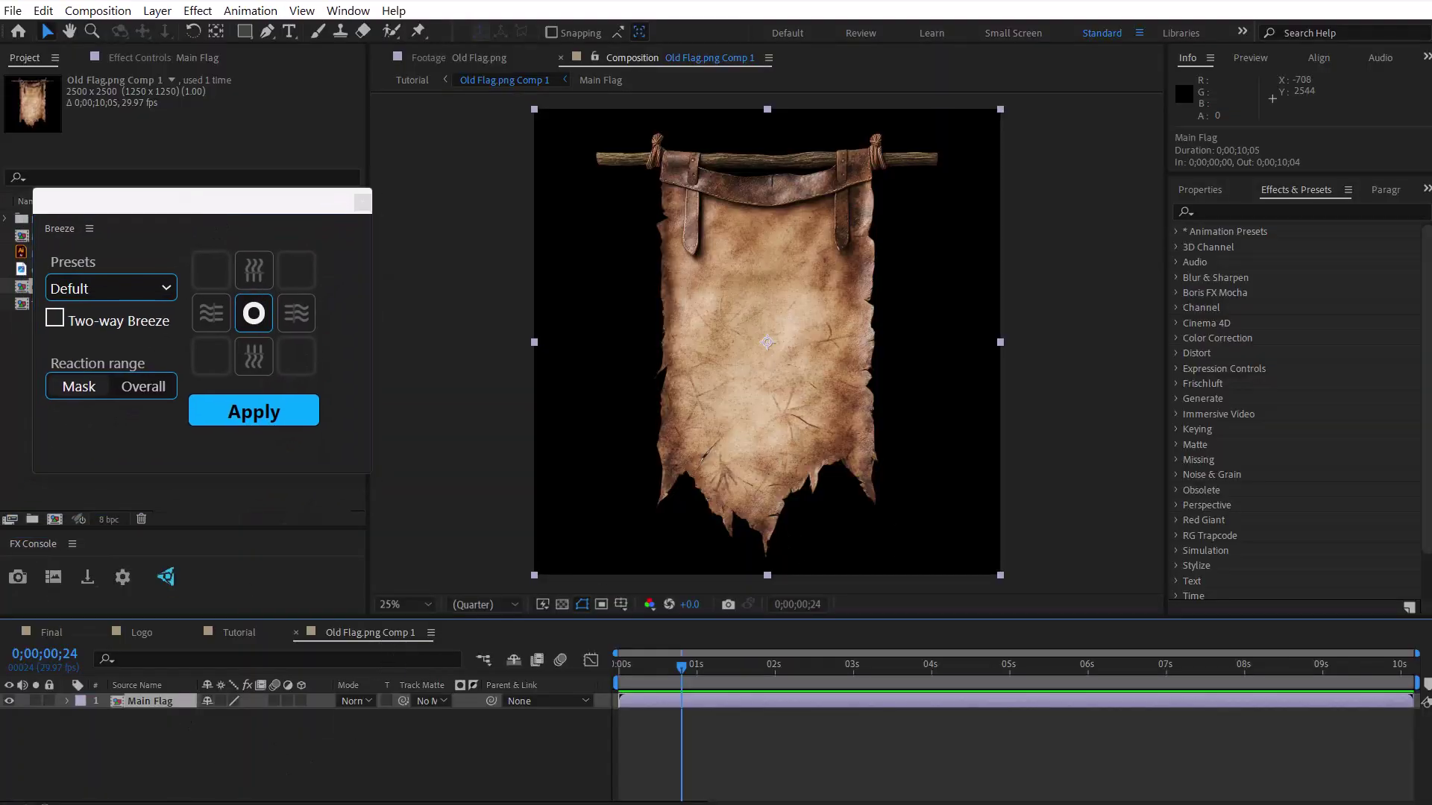
pyautogui.click(245, 30)
pyautogui.moveTo(890, 173)
pyautogui.mouseDown()
pyautogui.moveTo(606, 280)
pyautogui.moveTo(623, 573)
pyautogui.mouseUp()
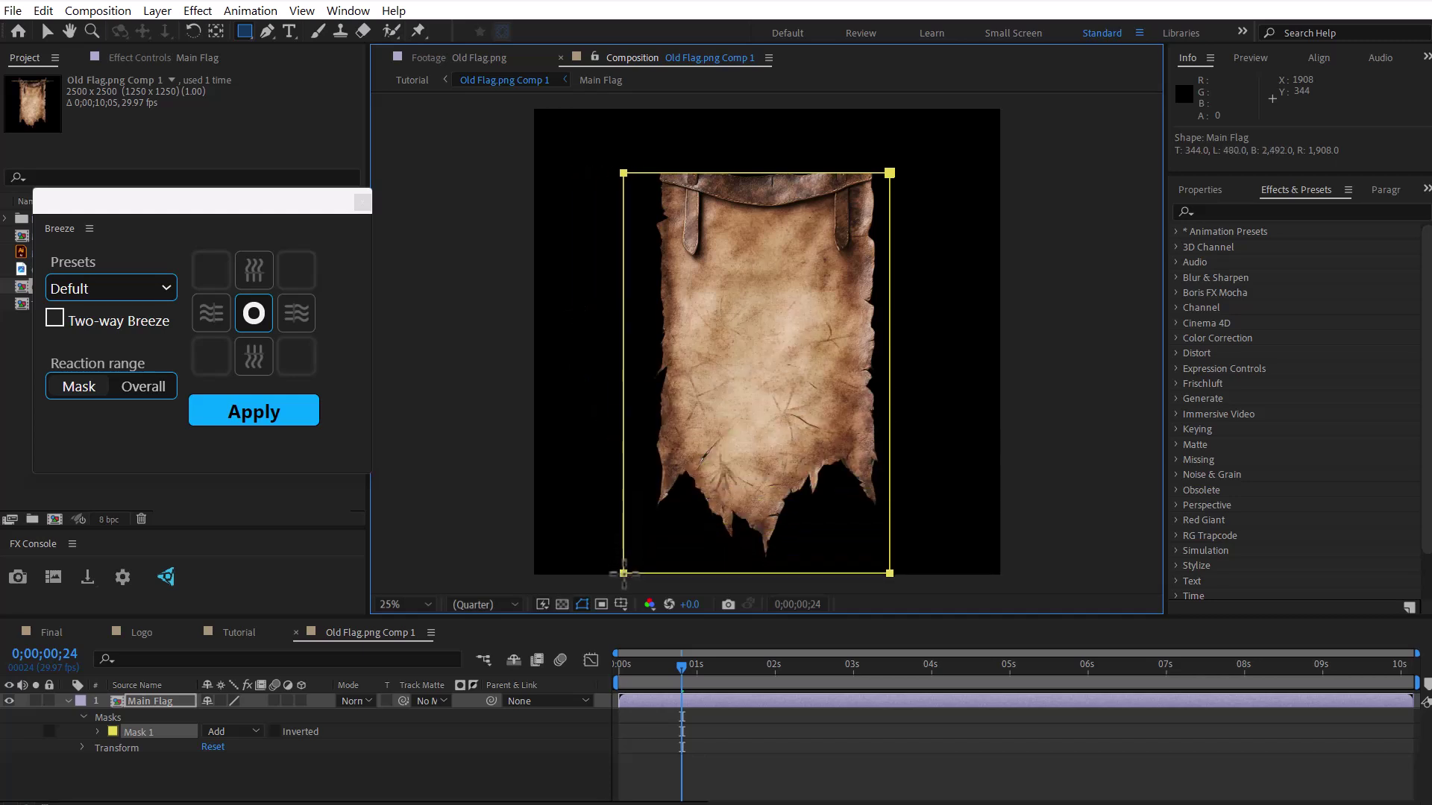
# Apply the Breeze preset to the masked area with the downward direction and Two-way Breeze enabled, and close the Breeze panel
pyautogui.click(253, 358)
pyautogui.click(253, 358)
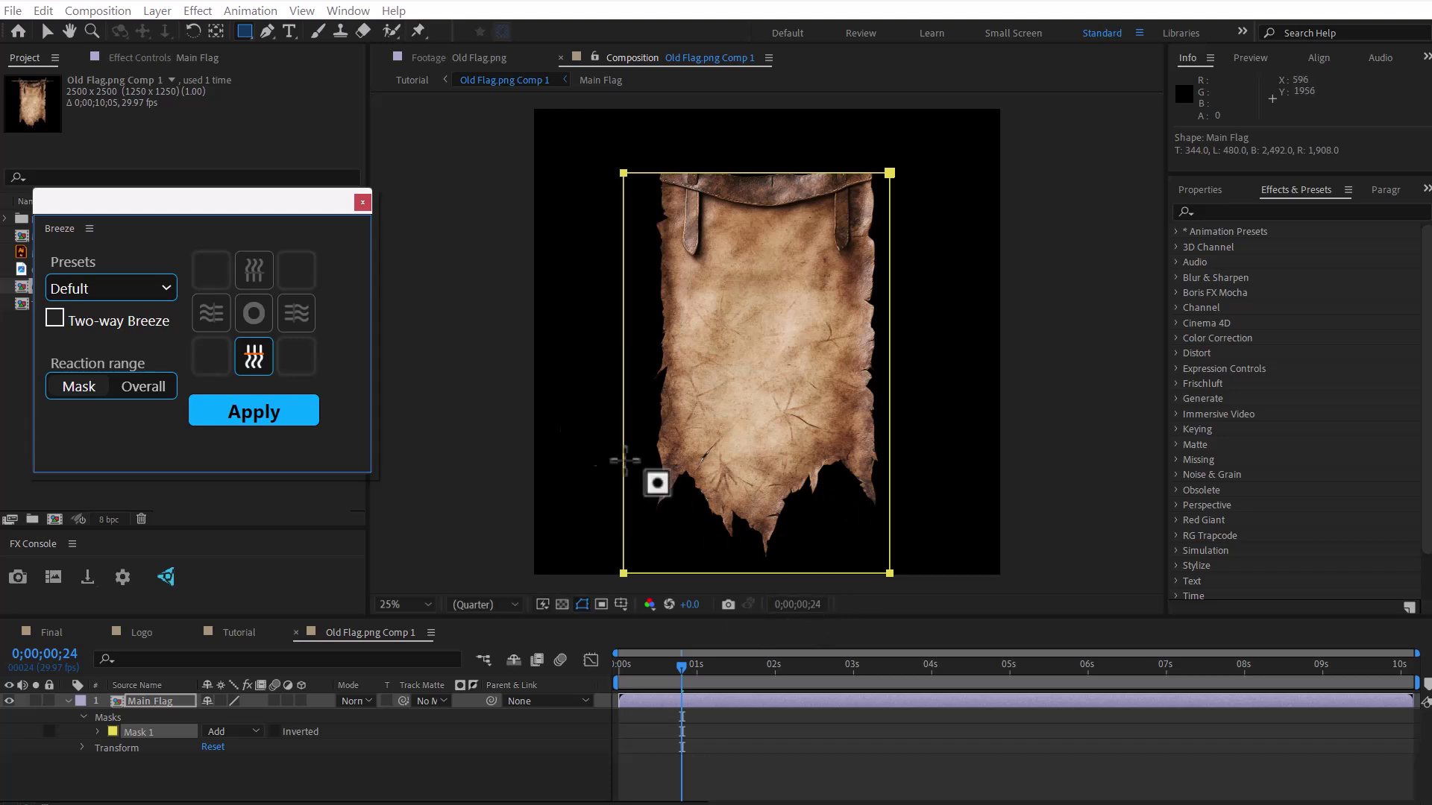
pyautogui.click(134, 291)
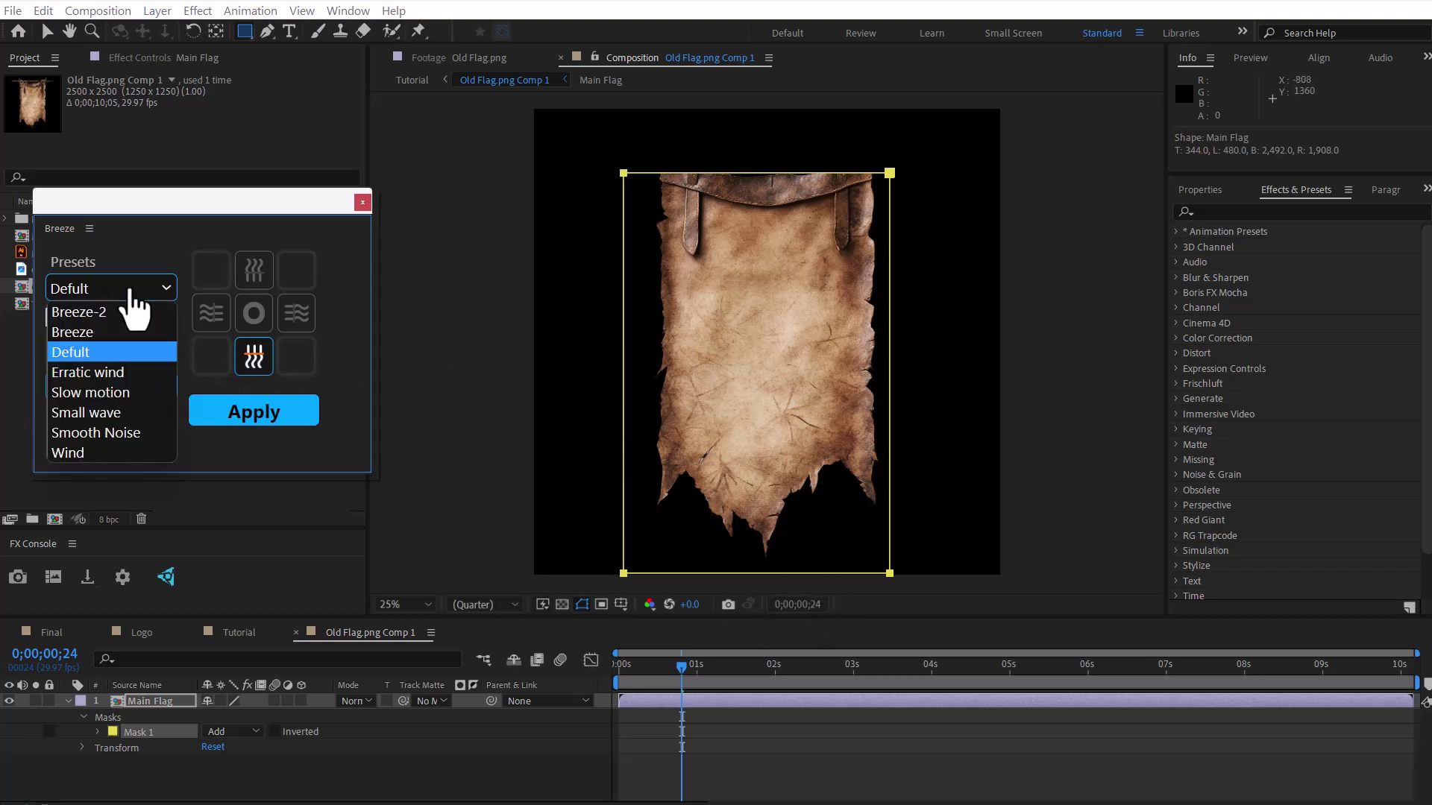
pyautogui.click(100, 338)
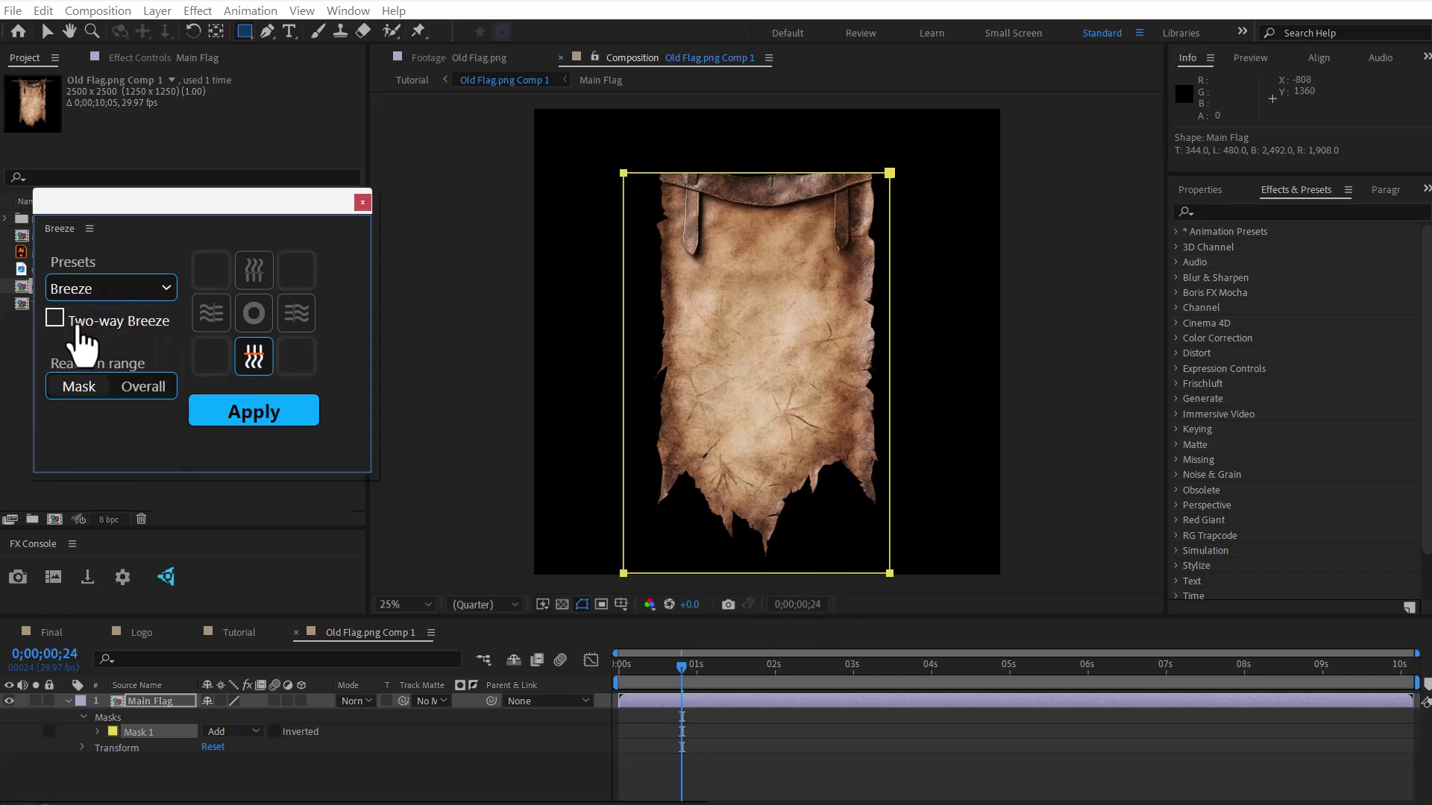
pyautogui.click(55, 317)
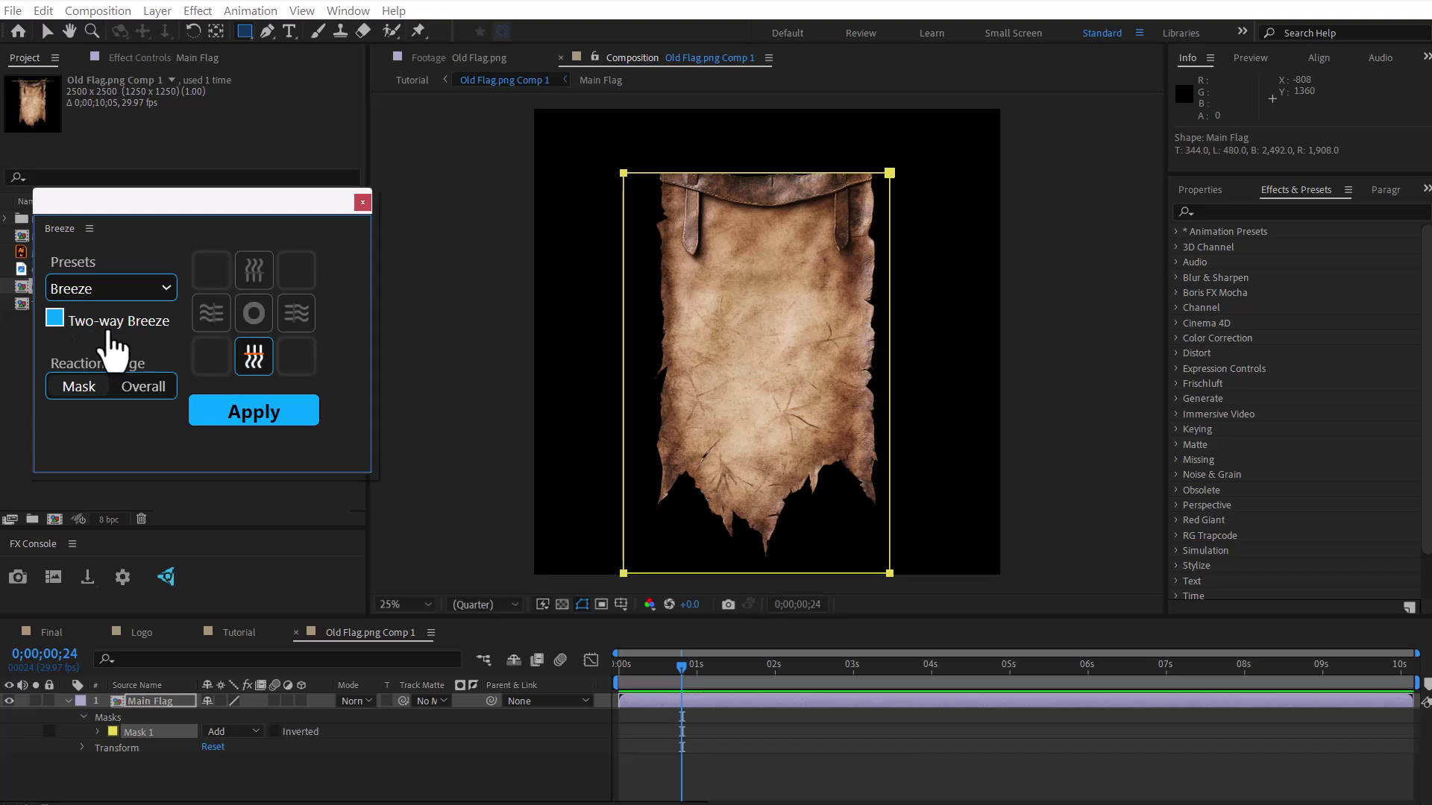
pyautogui.click(258, 410)
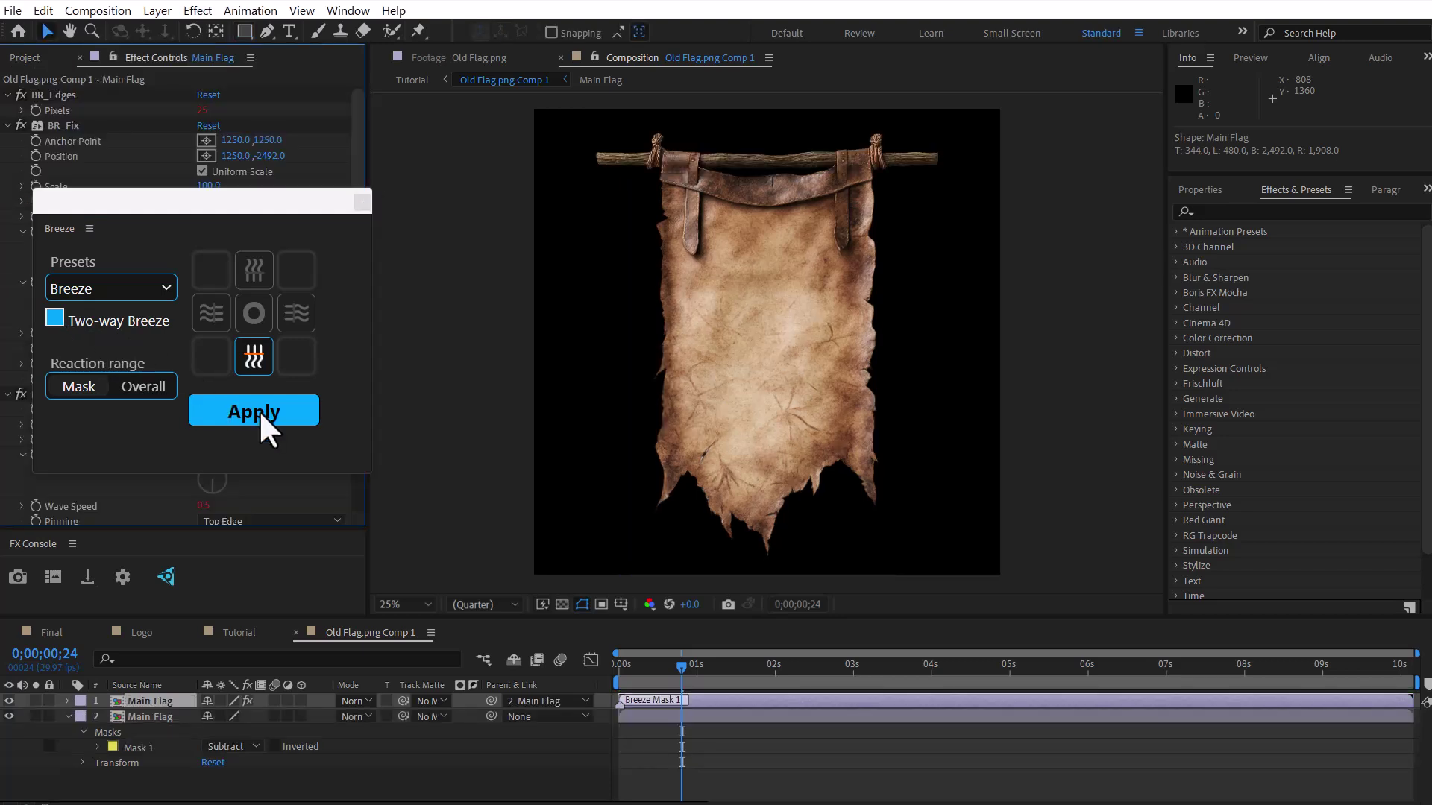
pyautogui.click(361, 201)
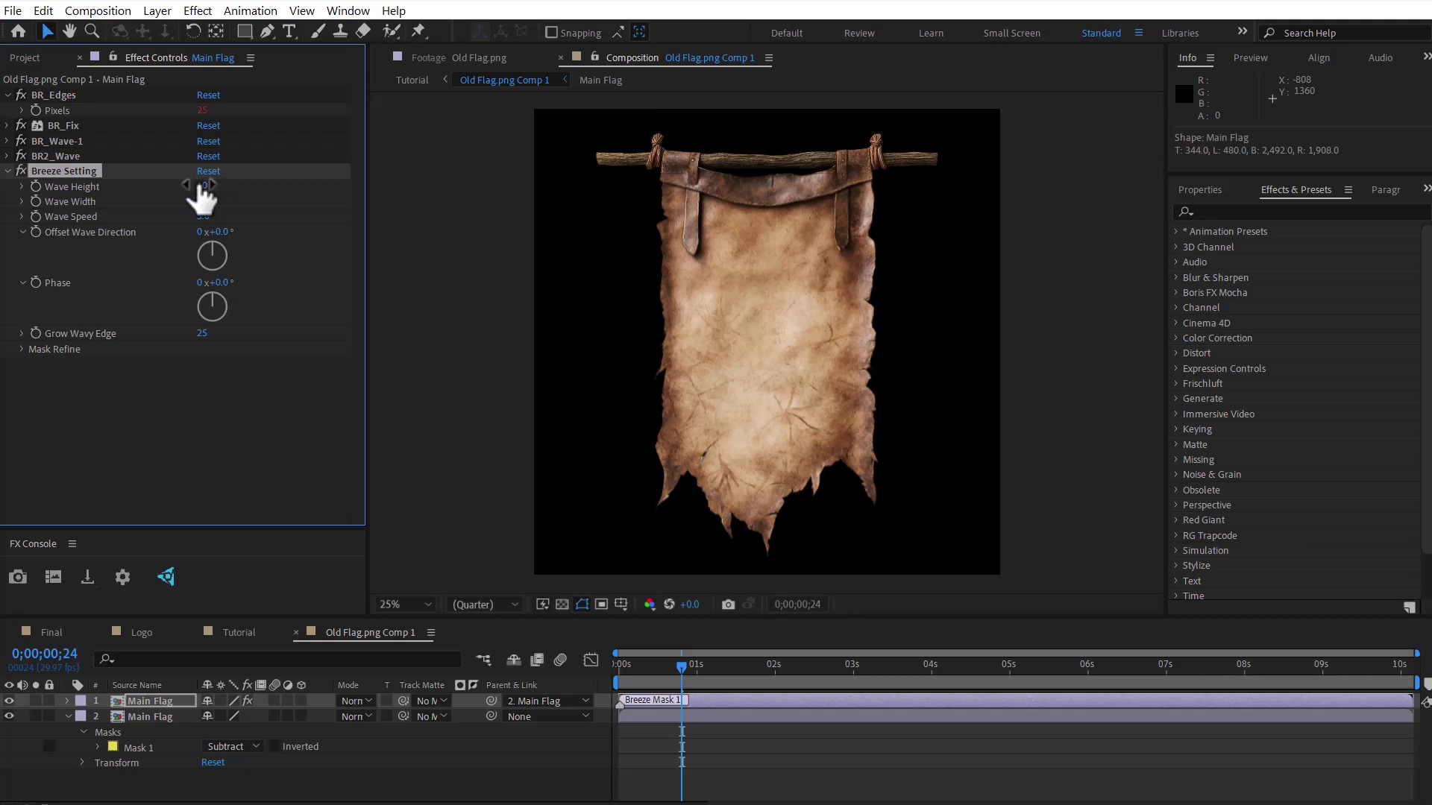
# Set the Breeze Wave Height to 50 and Wave Width to 1500 on the upper Main Flag layer, previewing the waving motion
pyautogui.moveTo(865, 665); pyautogui.dragTo(1031, 697)
pyautogui.moveTo(207, 197); pyautogui.dragTo(250, 195)
pyautogui.click(847, 670)
pyautogui.moveTo(847, 670); pyautogui.dragTo(1021, 665)
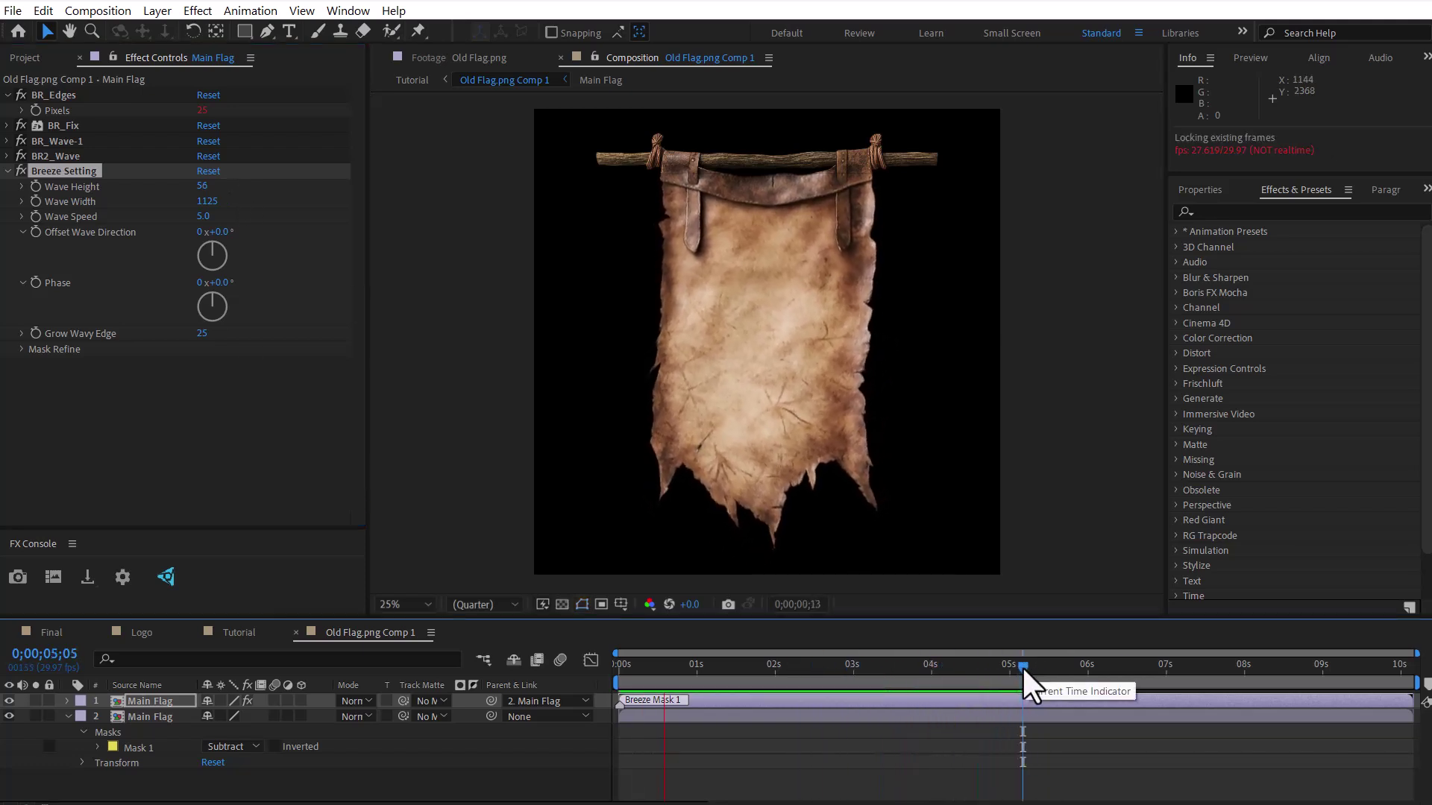
pyautogui.click(207, 187)
pyautogui.write('50')
pyautogui.press('Return')
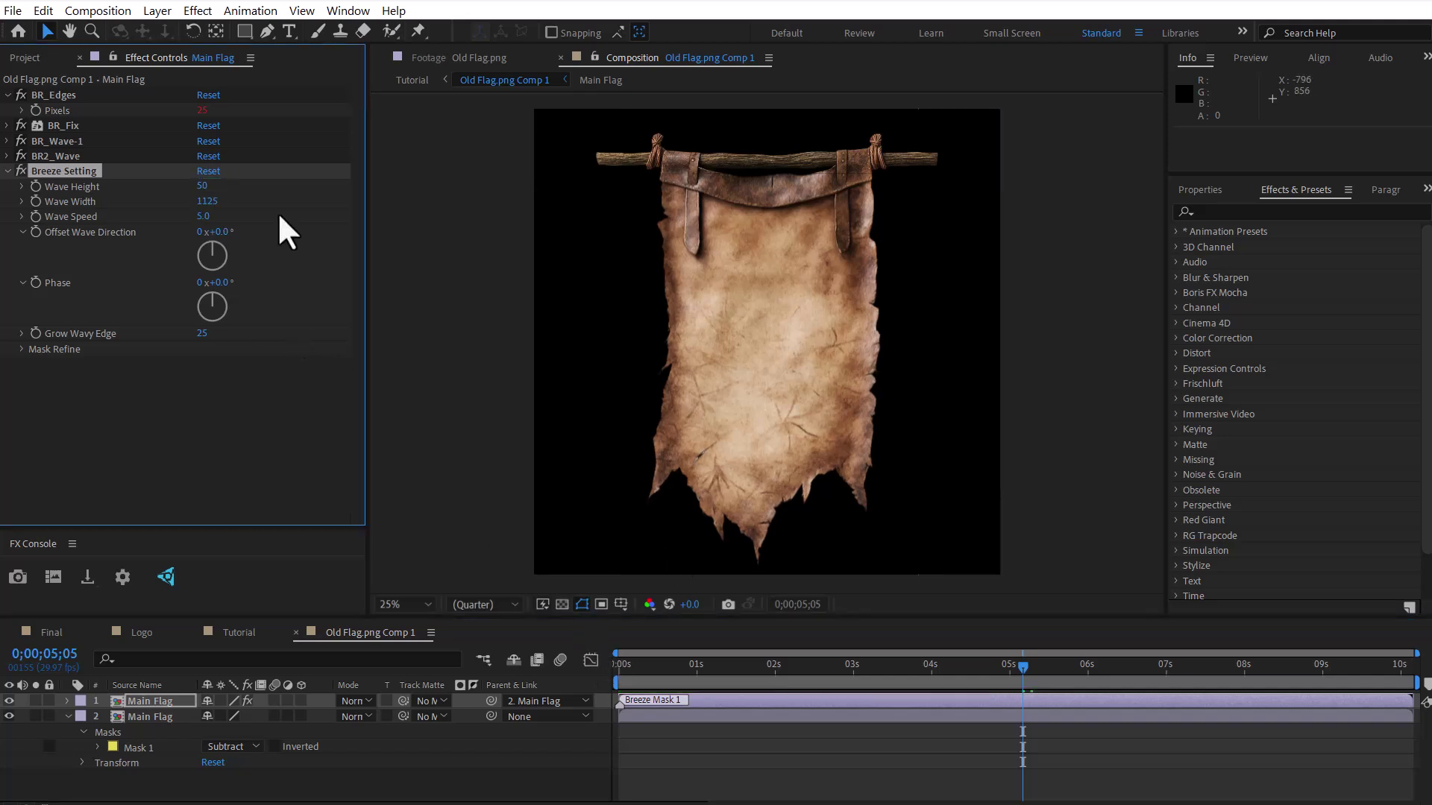
pyautogui.moveTo(214, 201); pyautogui.dragTo(248, 199)
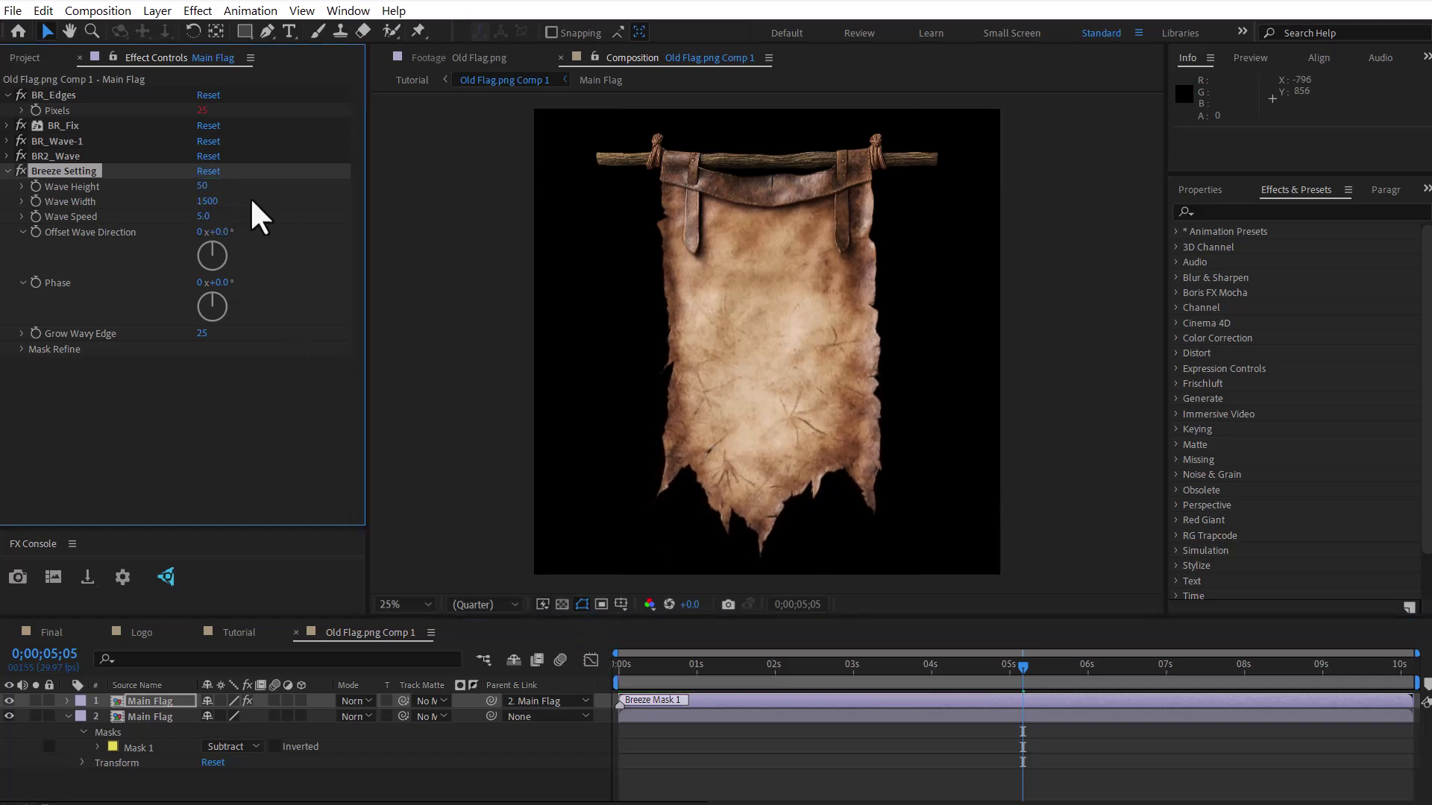
pyautogui.moveTo(729, 668); pyautogui.dragTo(1008, 666)
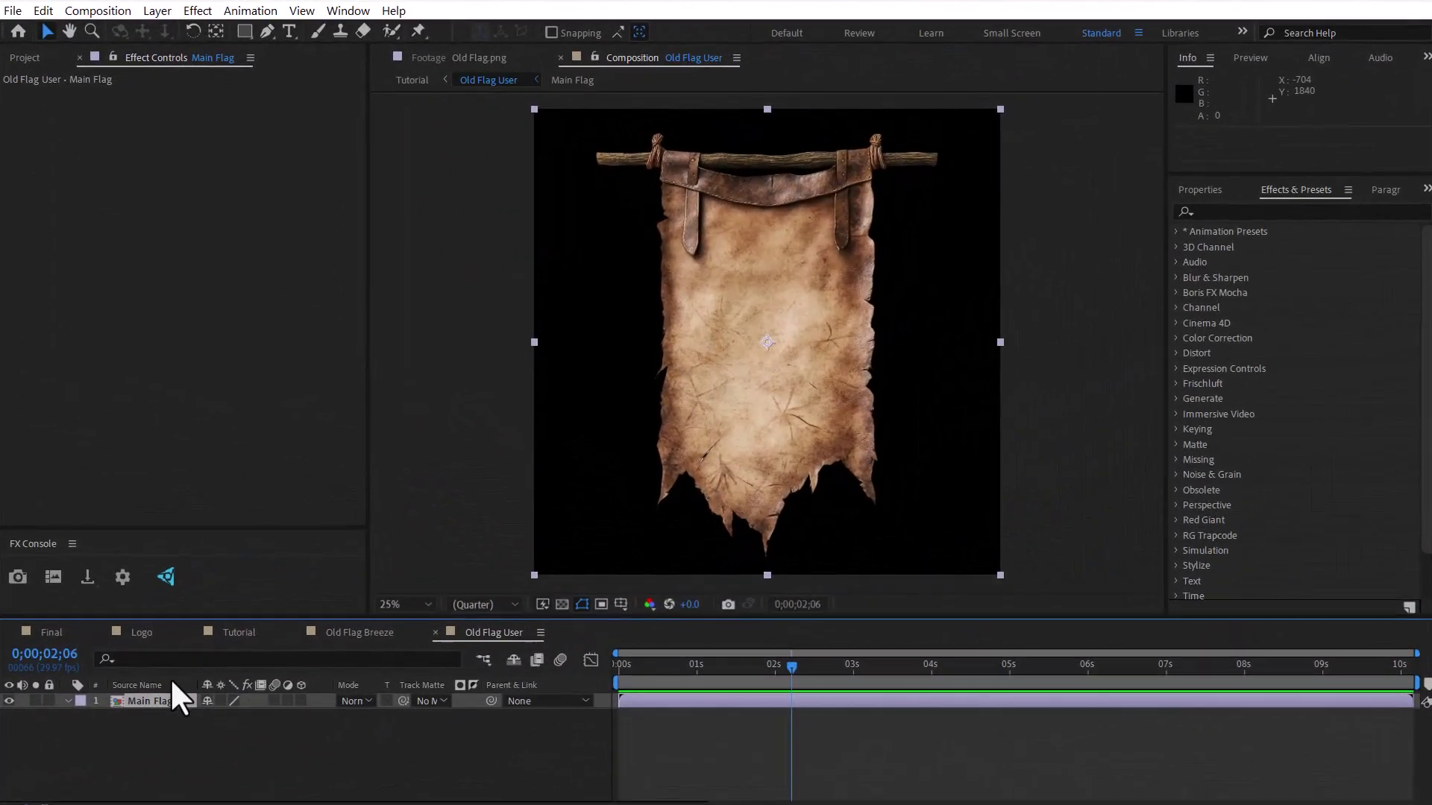
# In Old Flag User, draw a rectangular mask about 1544 by 2188 px on Main Flag around the cloth below the pole
pyautogui.click(179, 701)
pyautogui.click(244, 32)
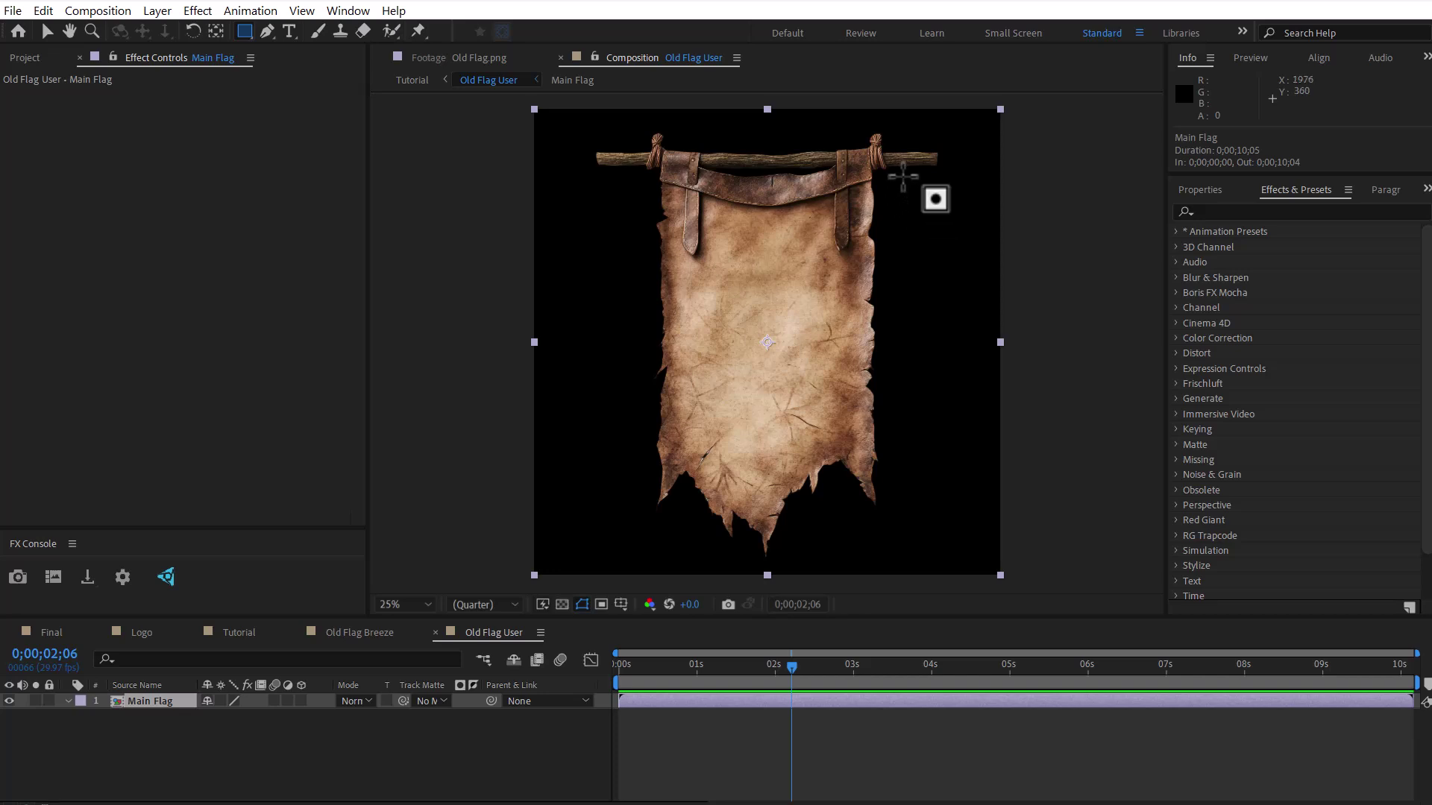
pyautogui.moveTo(902, 171)
pyautogui.mouseDown()
pyautogui.moveTo(703, 233)
pyautogui.moveTo(613, 416)
pyautogui.moveTo(612, 572)
pyautogui.mouseUp()
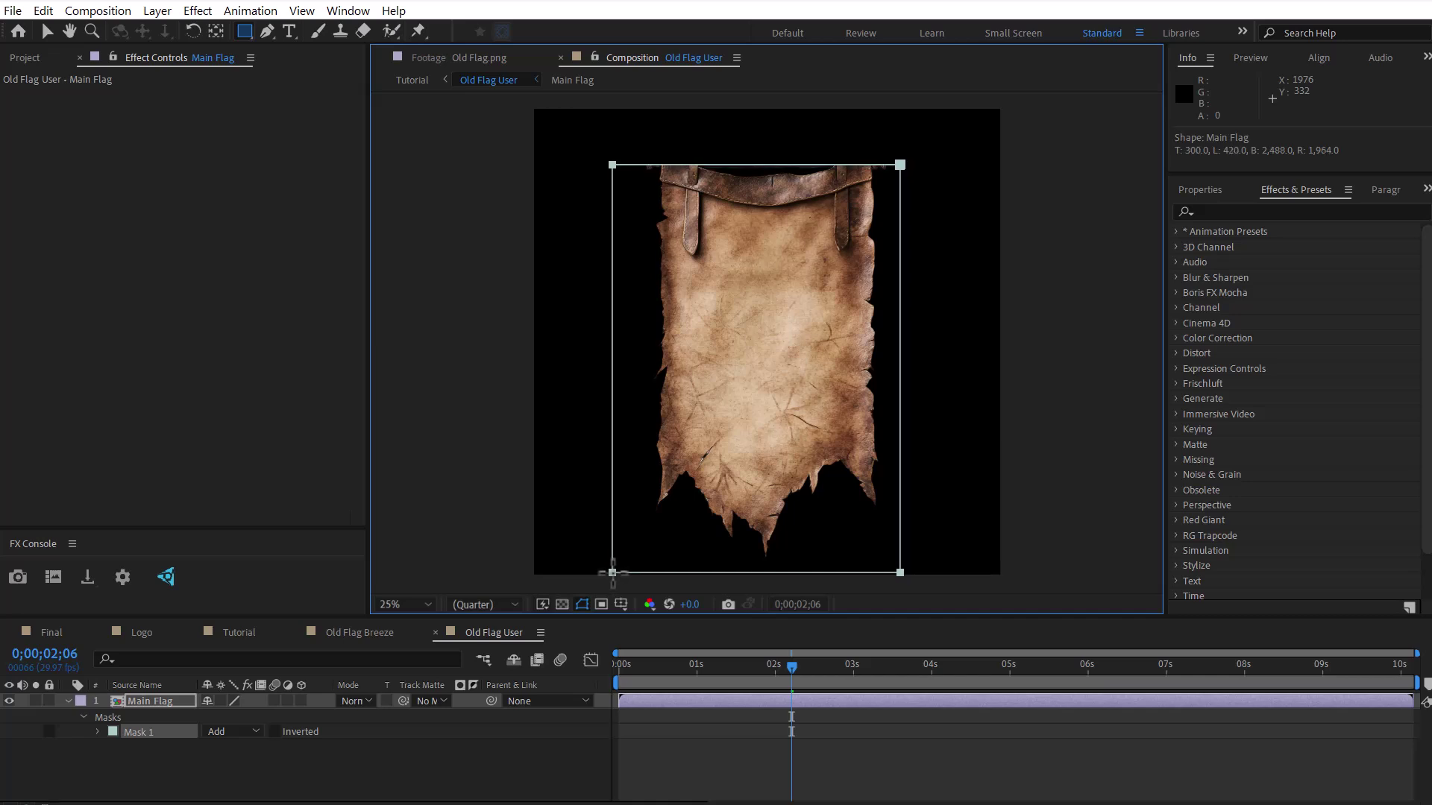
# Duplicate the masked Main Flag layer and set the lower copy's mask mode to Subtract
pyautogui.click(157, 700)
pyautogui.hotkey('ctrl', 'd')
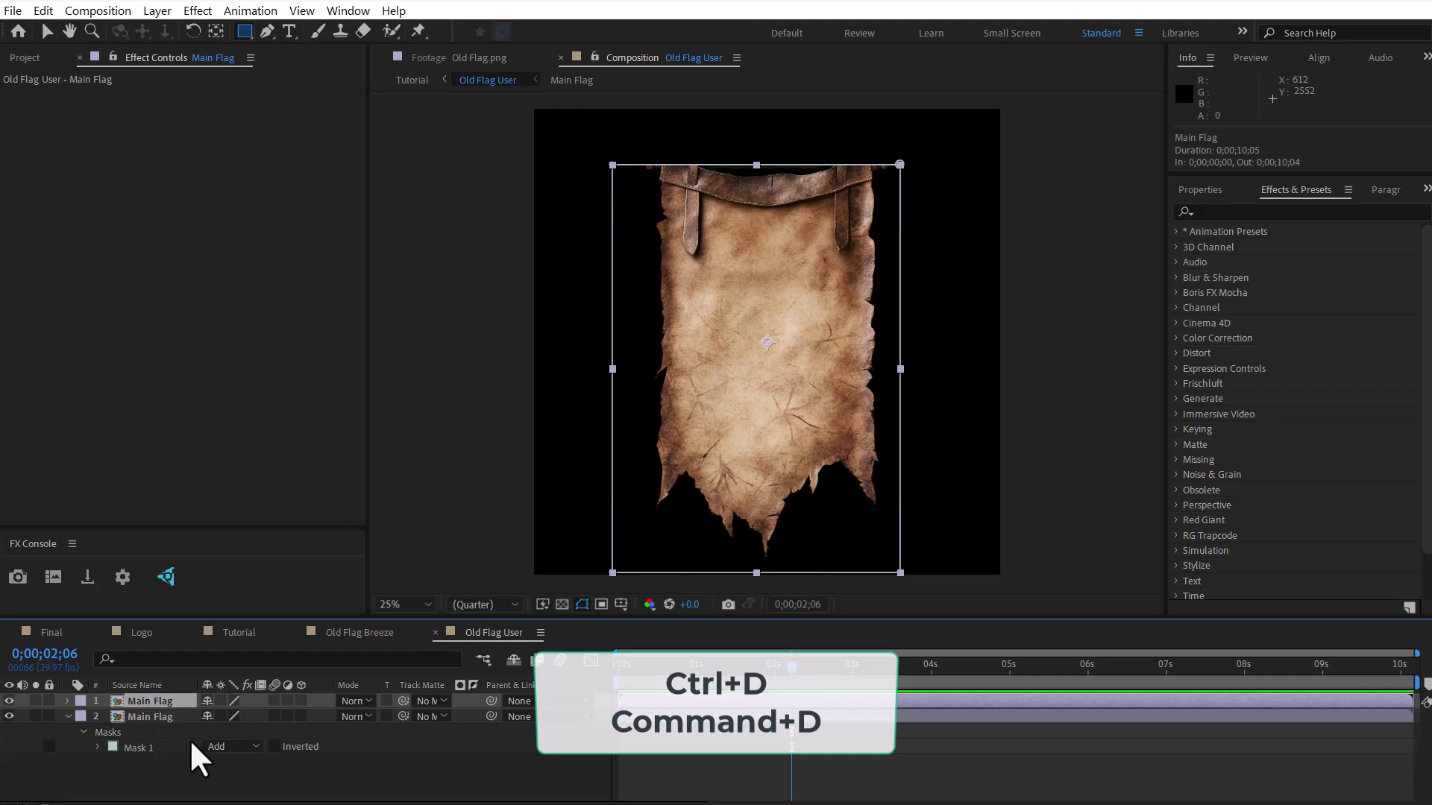
pyautogui.click(225, 747)
pyautogui.click(253, 795)
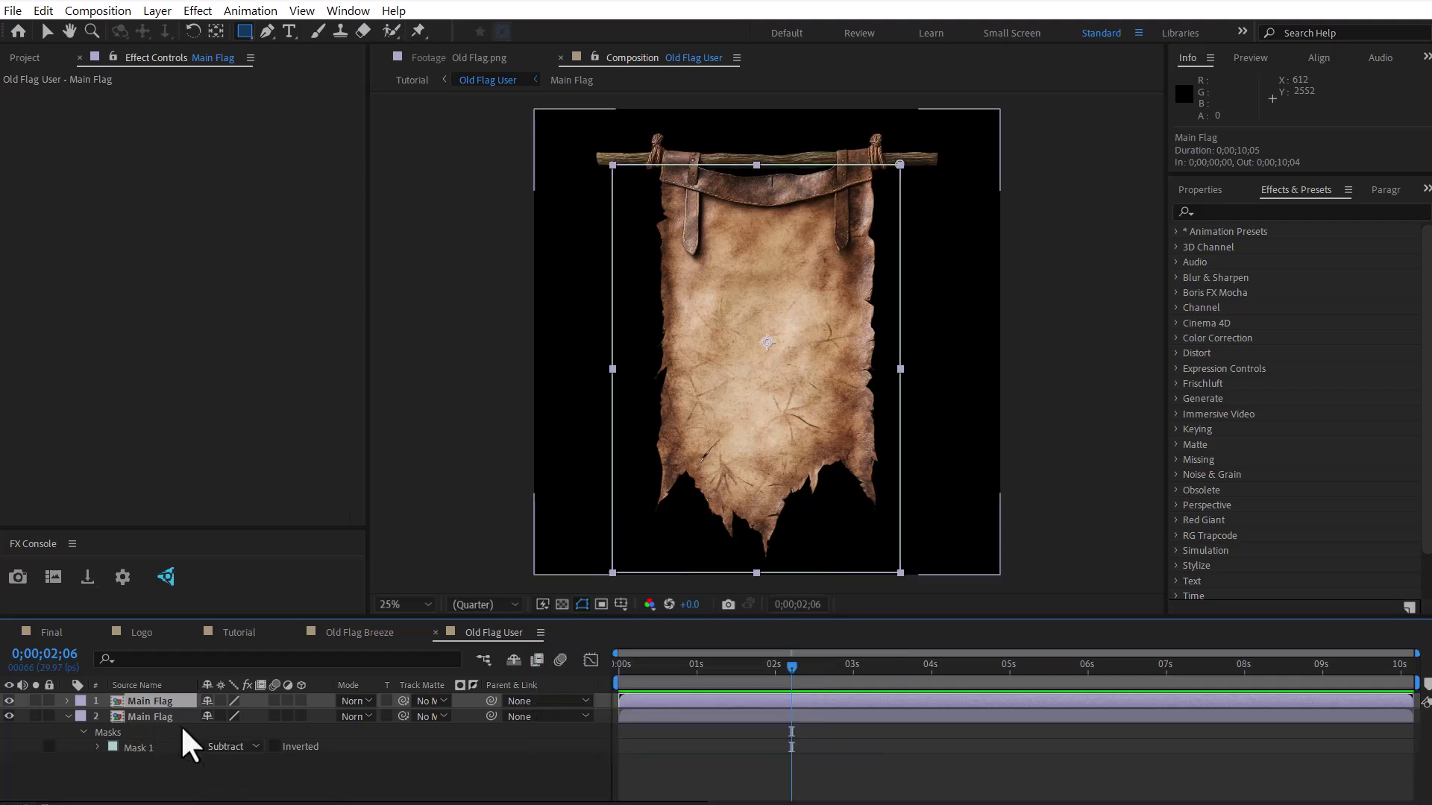
# Toggle the visibility of the two Main Flag layers to check the split between cloth and pole
pyautogui.click(9, 715)
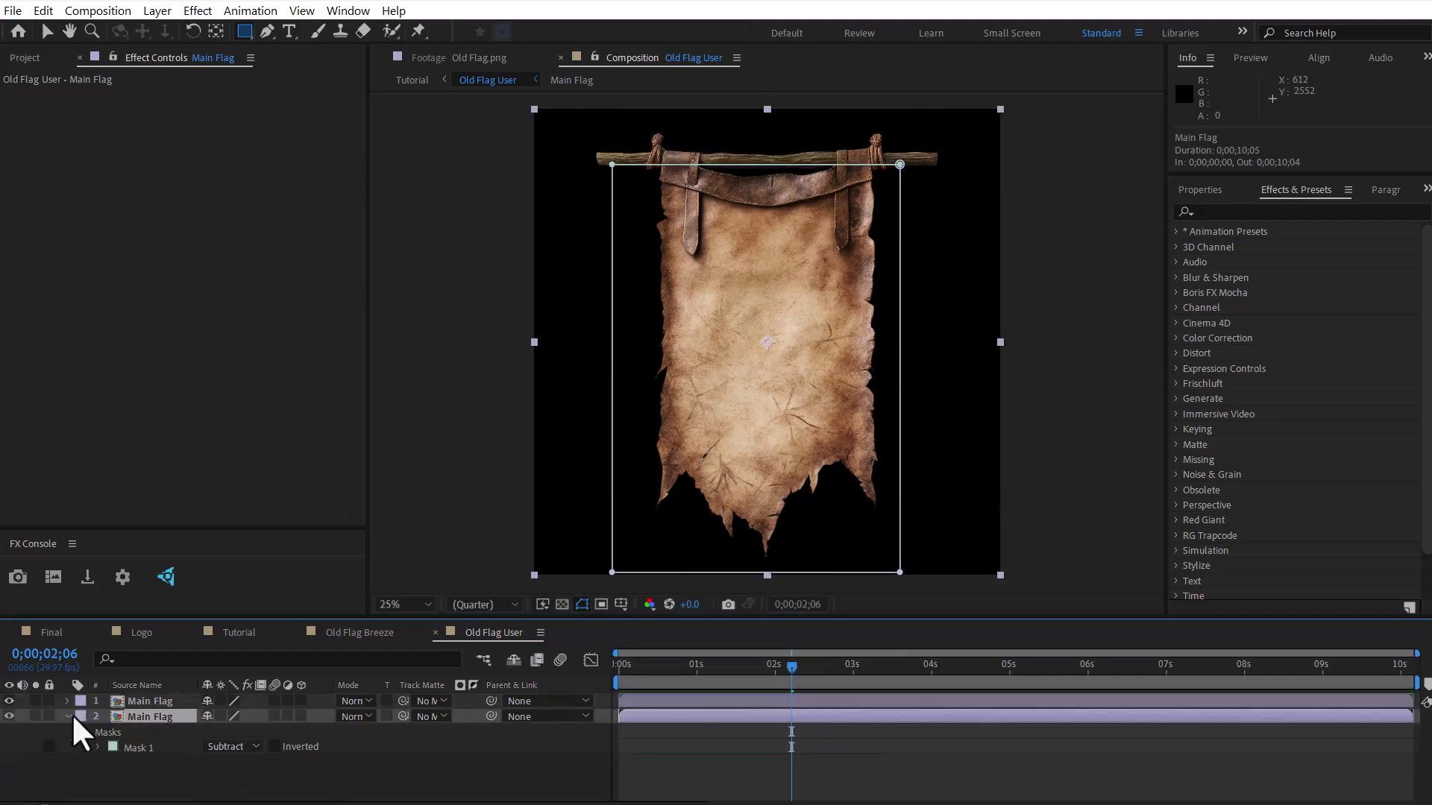
pyautogui.click(124, 704)
pyautogui.click(9, 701)
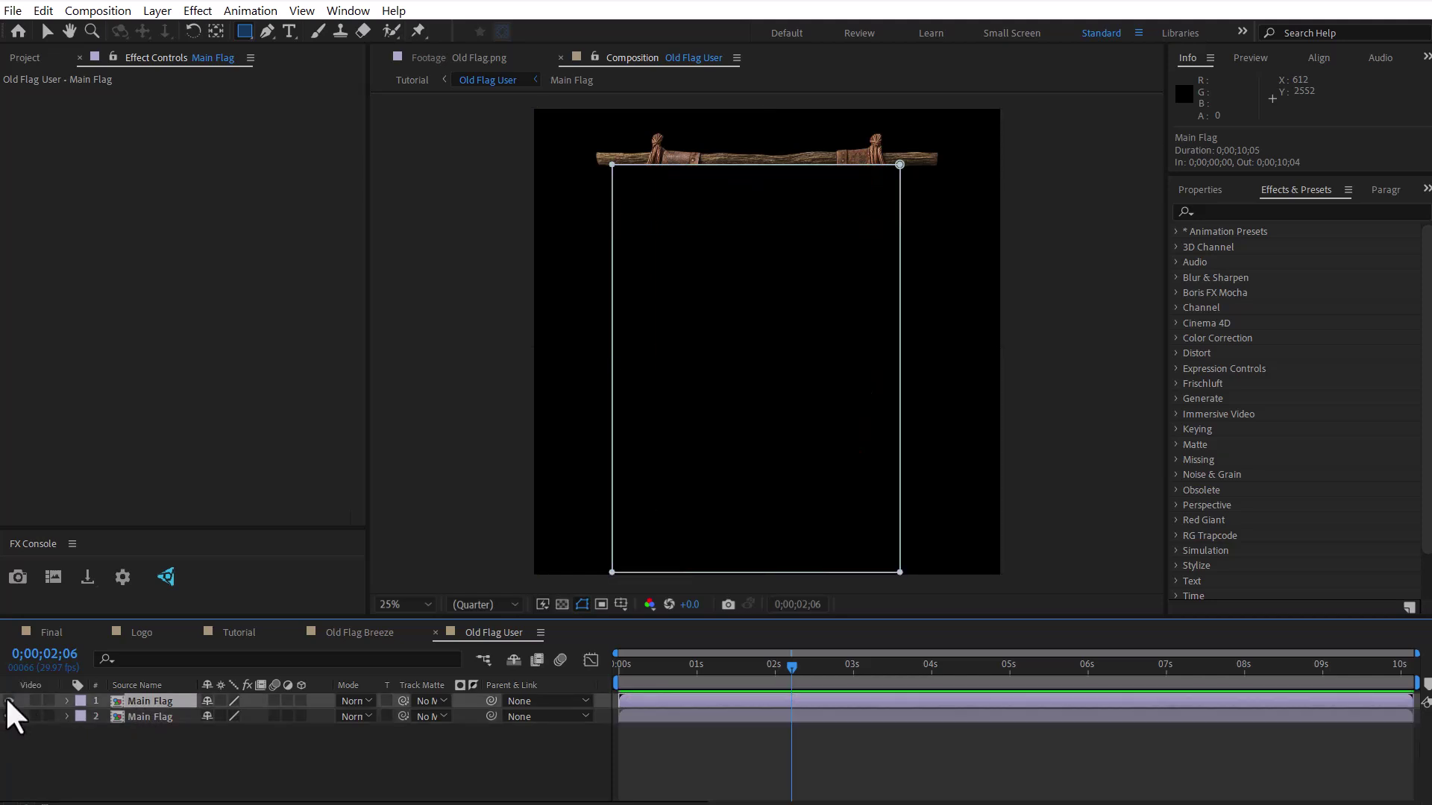
# Show the upper Main Flag layer again and pre-compose it, moving all attributes into the new composition
pyautogui.click(9, 701)
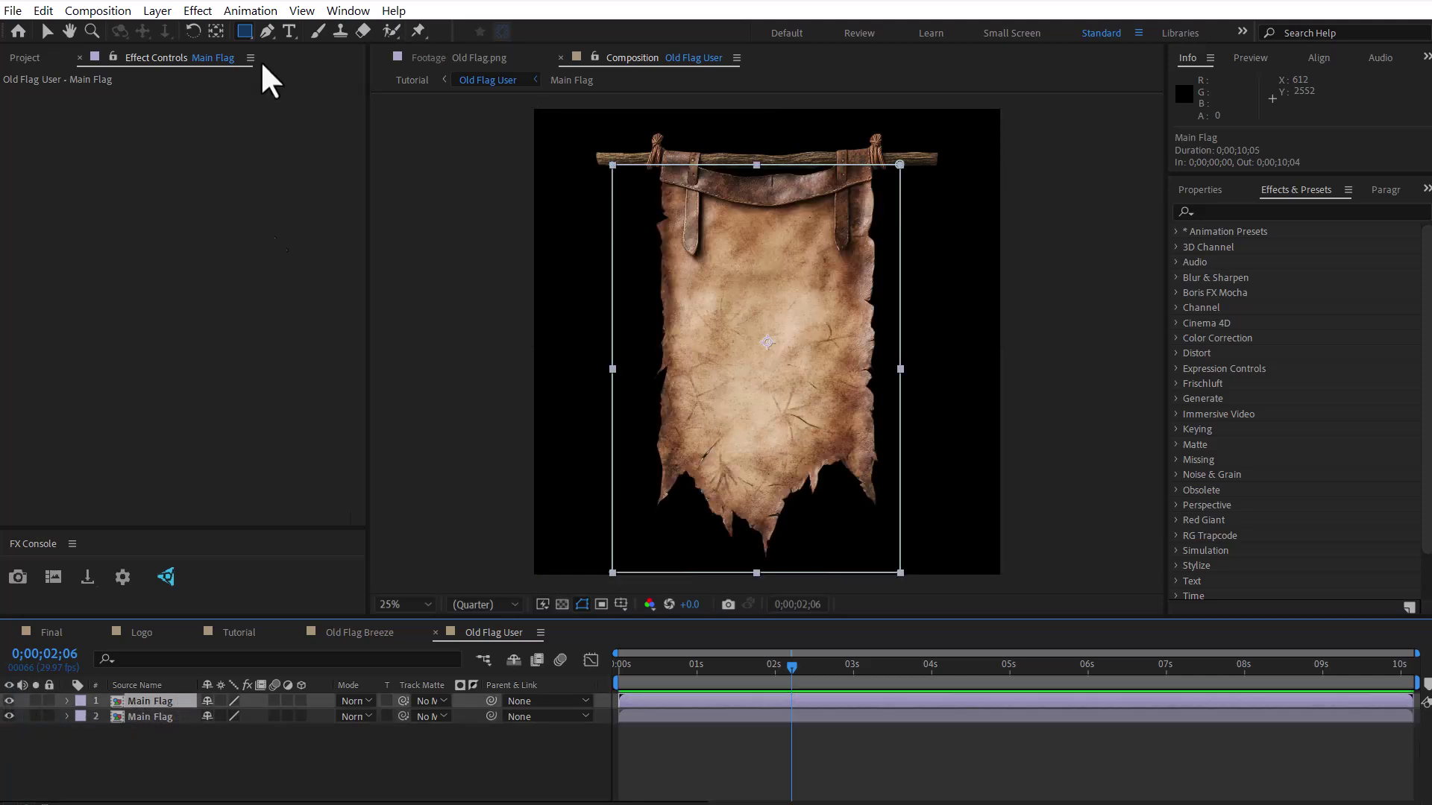
pyautogui.click(156, 10)
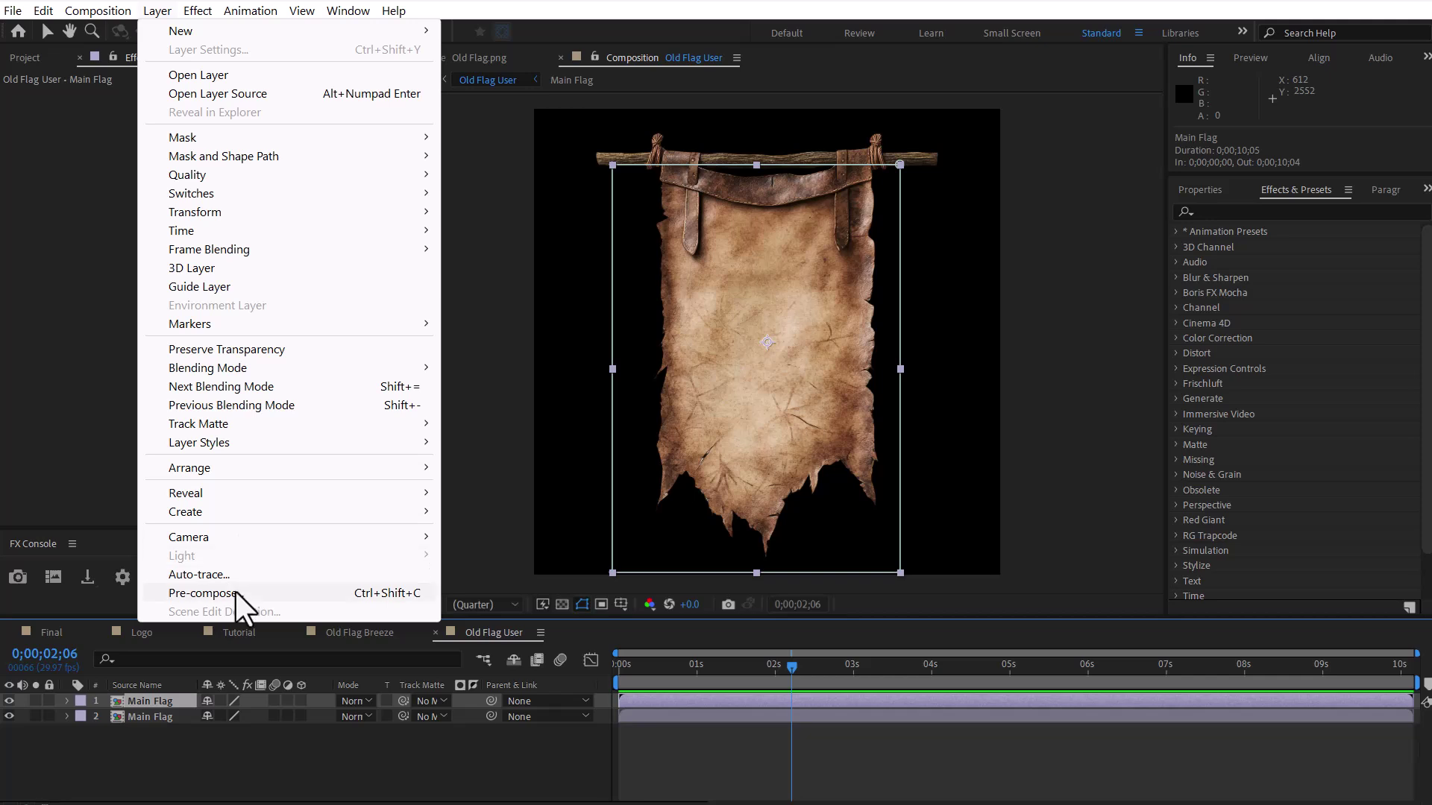
pyautogui.click(202, 593)
pyautogui.moveTo(513, 255); pyautogui.dragTo(335, 171)
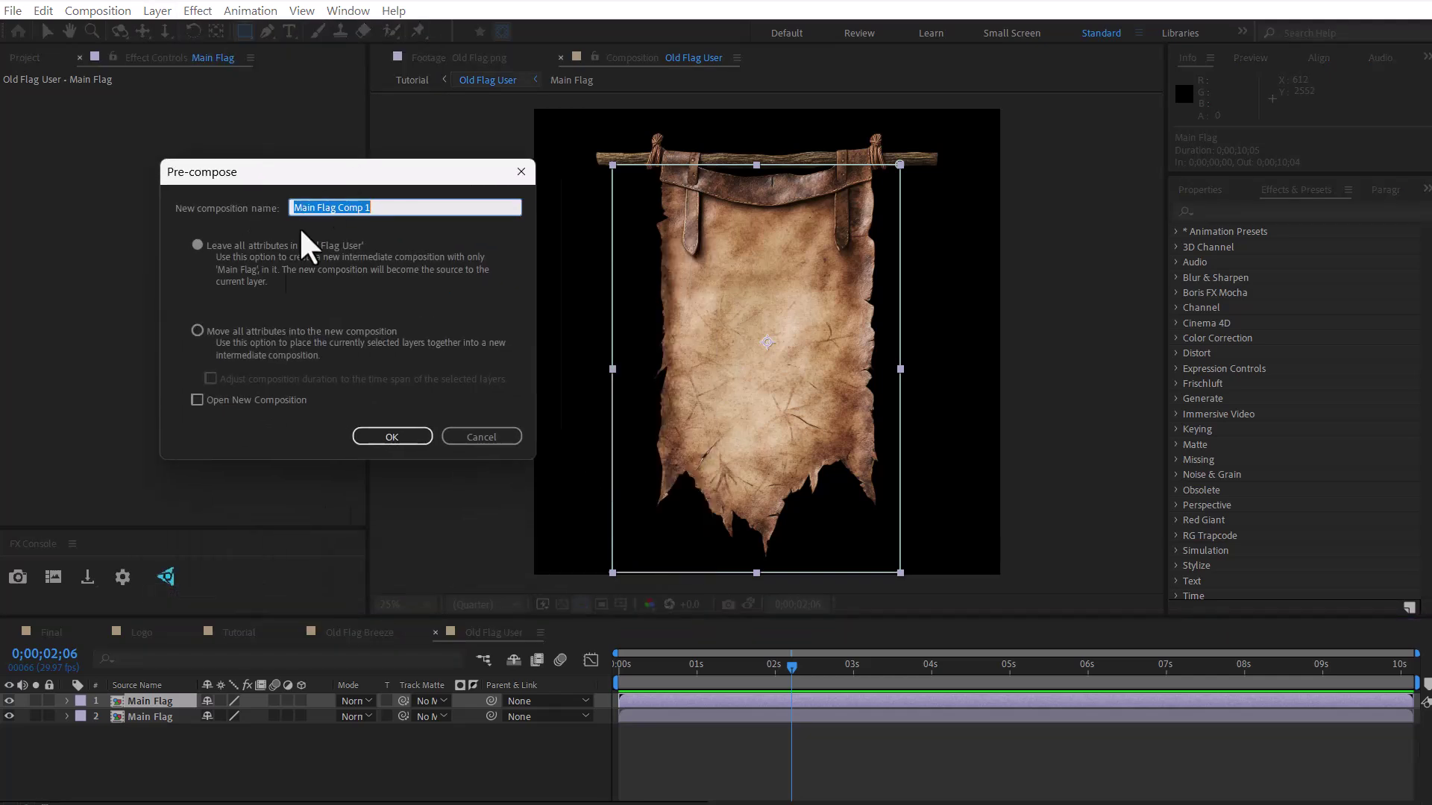
pyautogui.click(247, 331)
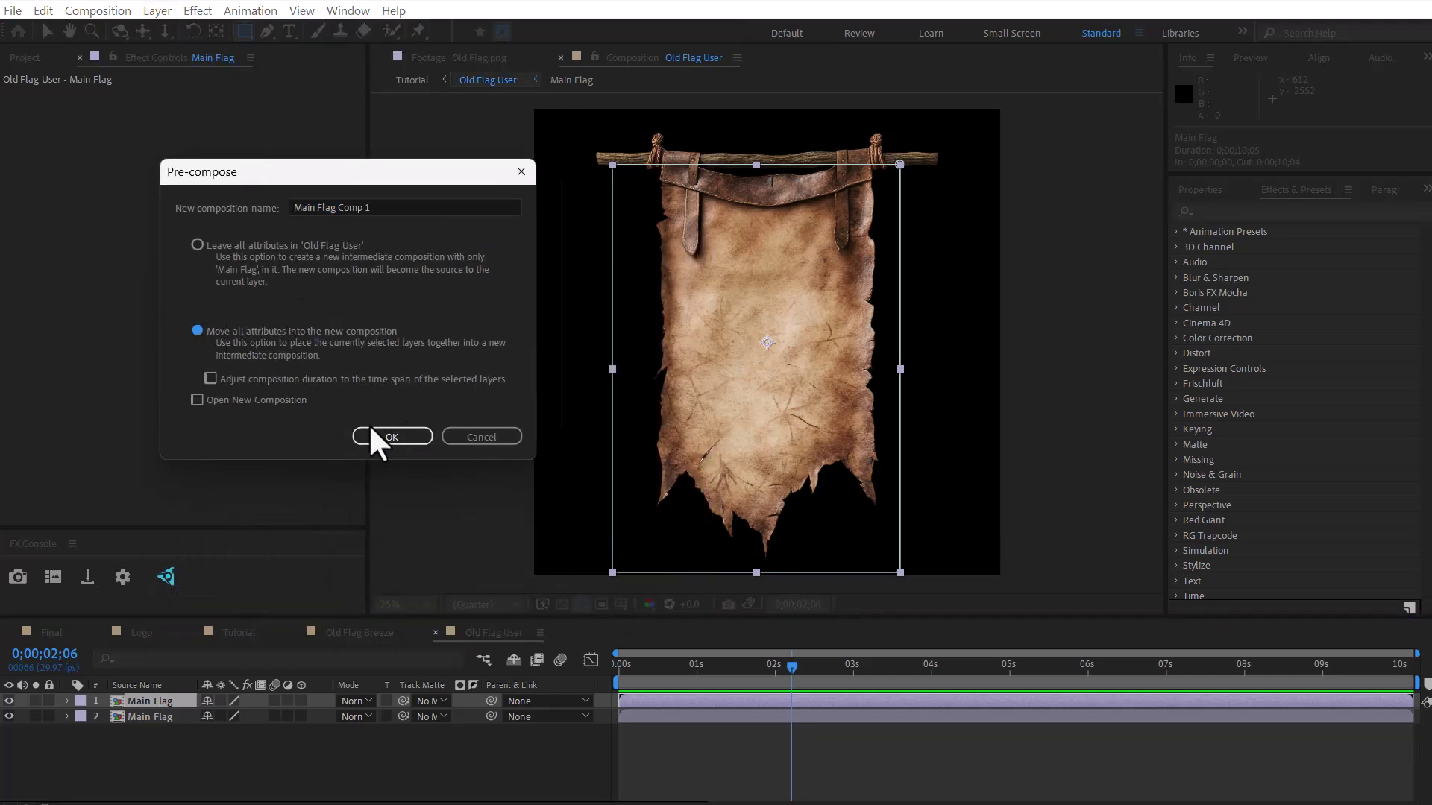
pyautogui.click(393, 436)
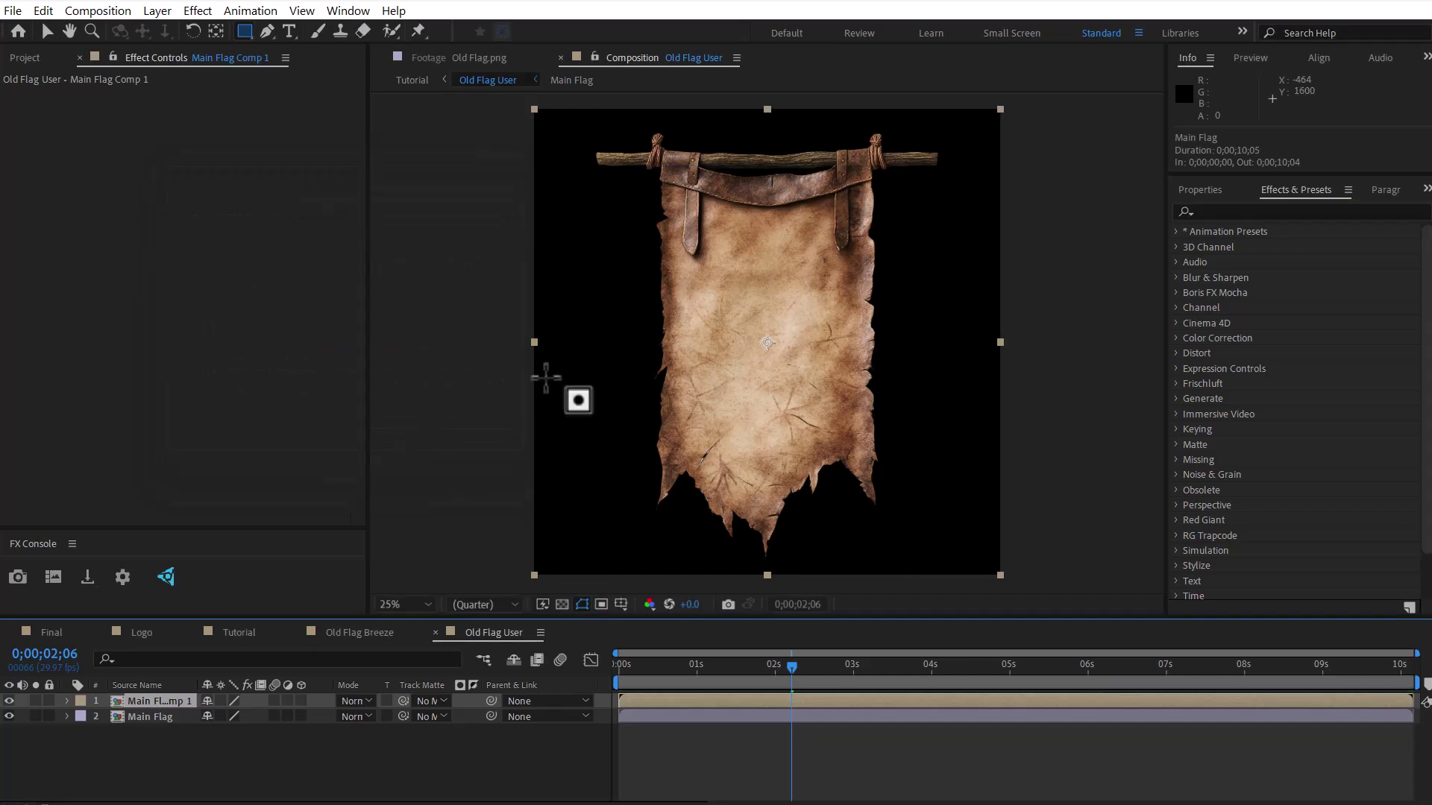
# Inside Main Flag Comp 1, move the Main Flag layer up about 290 px so the cloth starts at the frame's upper edge
pyautogui.doubleClick(150, 699)
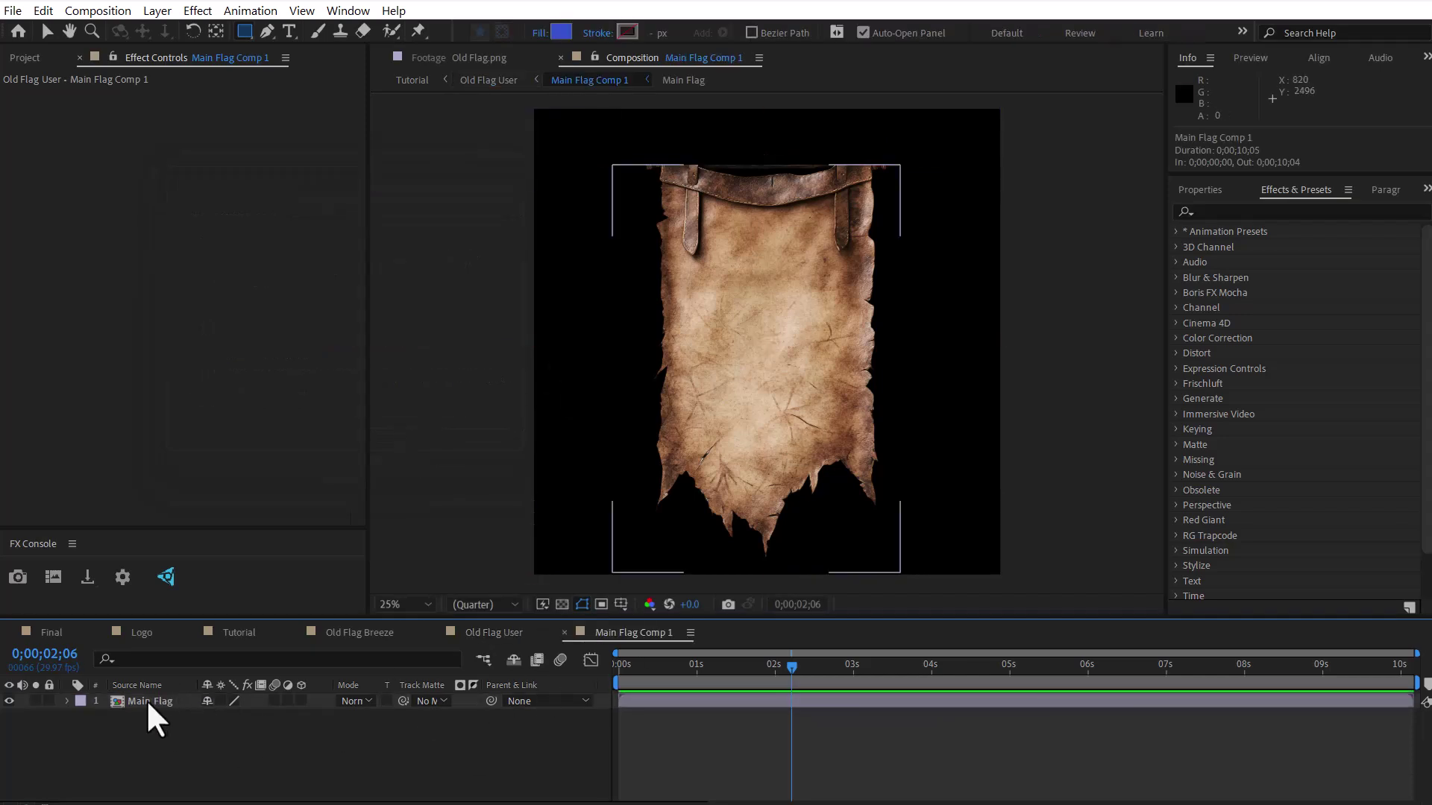
pyautogui.click(145, 700)
pyautogui.click(46, 30)
pyautogui.moveTo(741, 288)
pyautogui.mouseDown()
pyautogui.moveTo(759, 343)
pyautogui.moveTo(749, 310)
pyautogui.mouseUp()
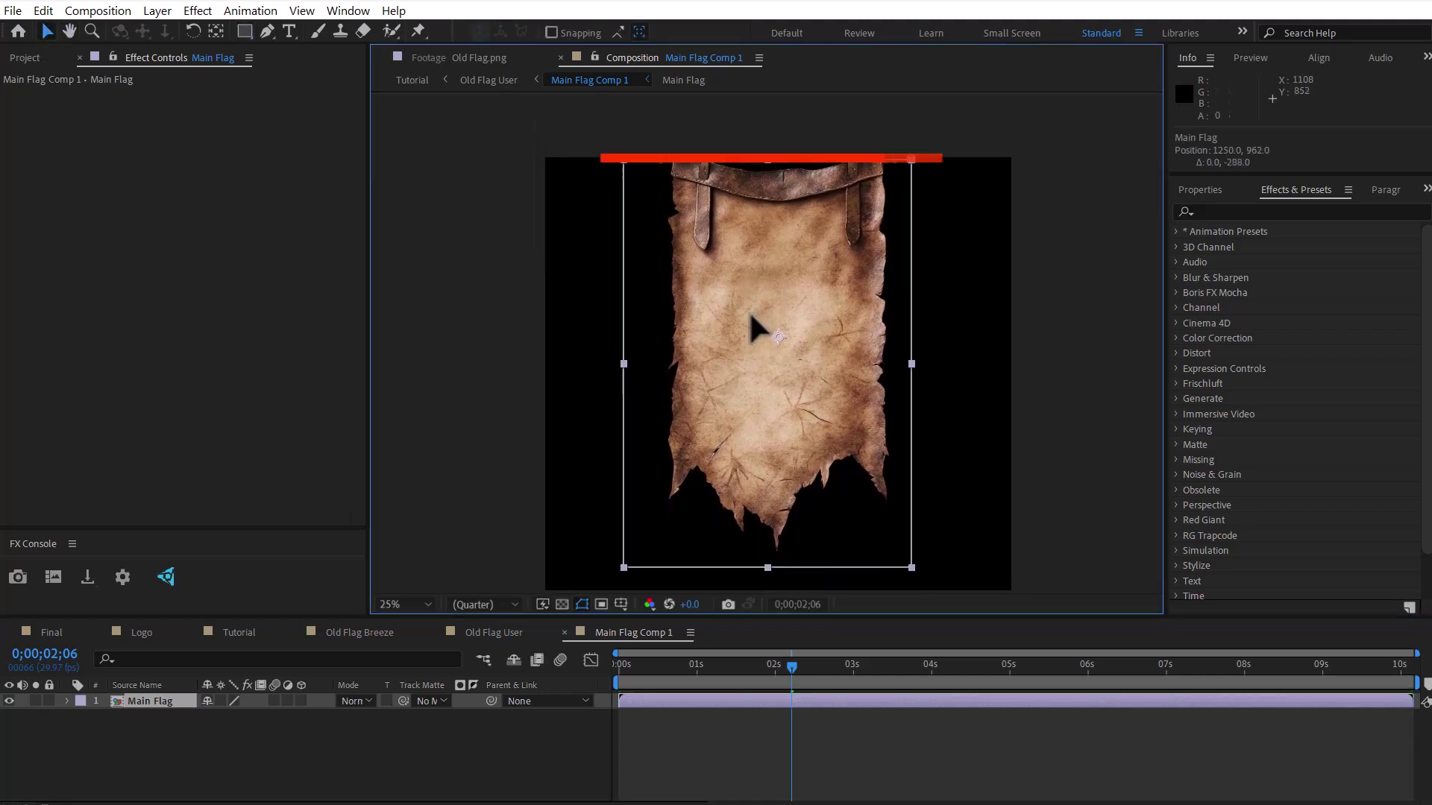
pyautogui.click(511, 768)
# In Old Flag User, move Main Flag Comp 1 down to position 1250, 1548, lining the cloth up with the pole
pyautogui.click(478, 633)
pyautogui.moveTo(736, 228); pyautogui.dragTo(737, 287)
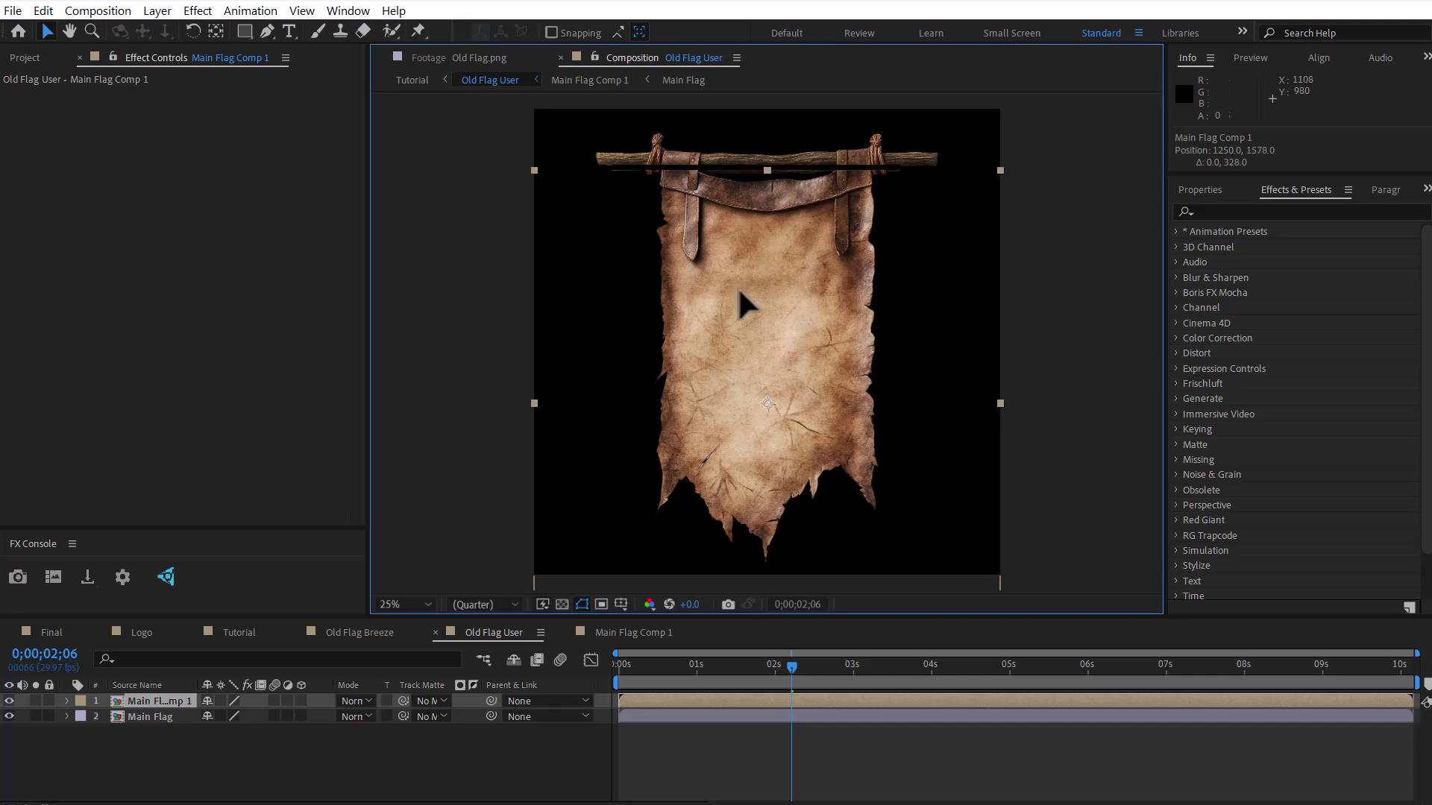
pyautogui.press('.')
pyautogui.moveTo(889, 188); pyautogui.dragTo(879, 400)
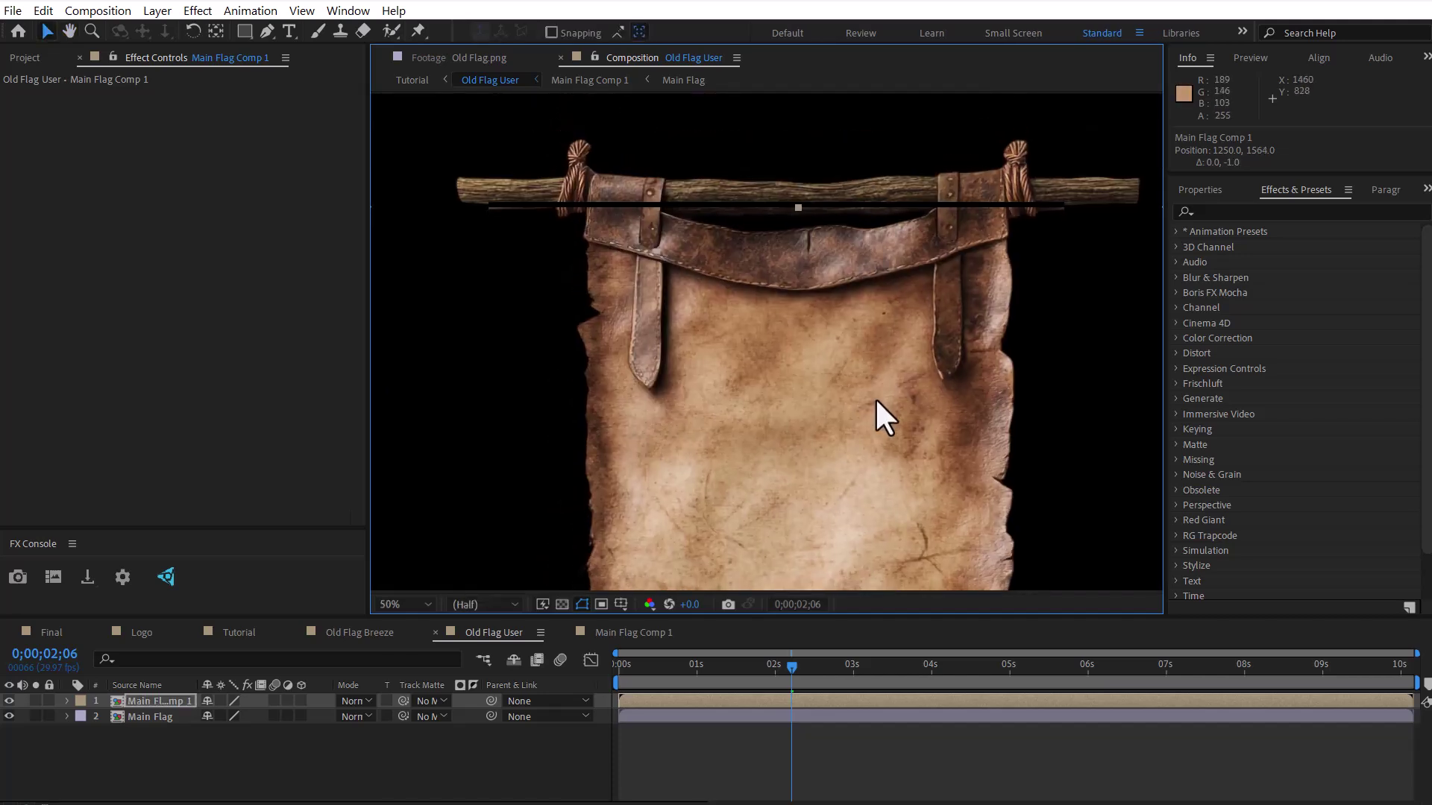
pyautogui.press(',')
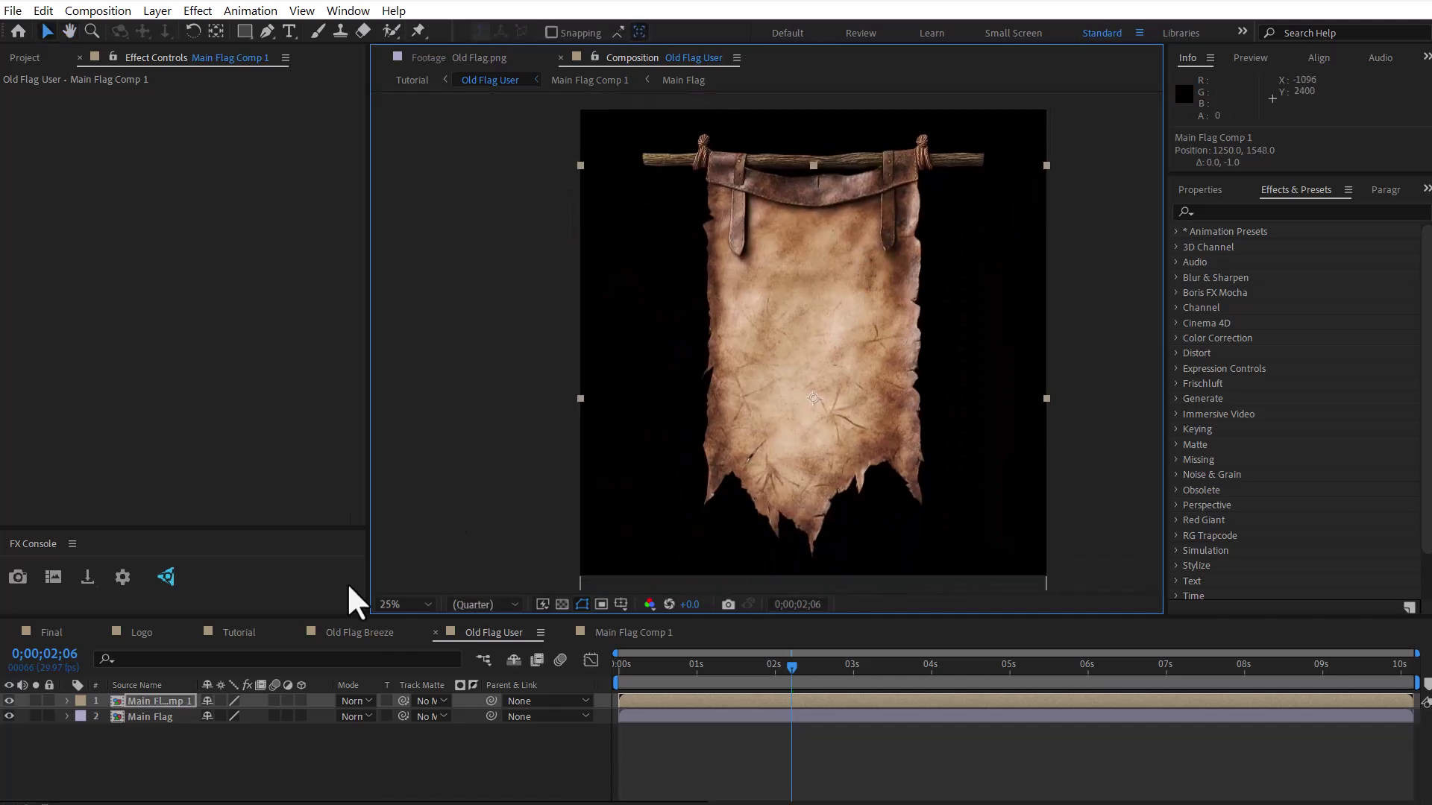
pyautogui.click(9, 701)
pyautogui.click(9, 701)
# Apply the Wave Warp effect to Main Flag Comp 1 and set its Direction to 180°
pyautogui.click(1231, 212)
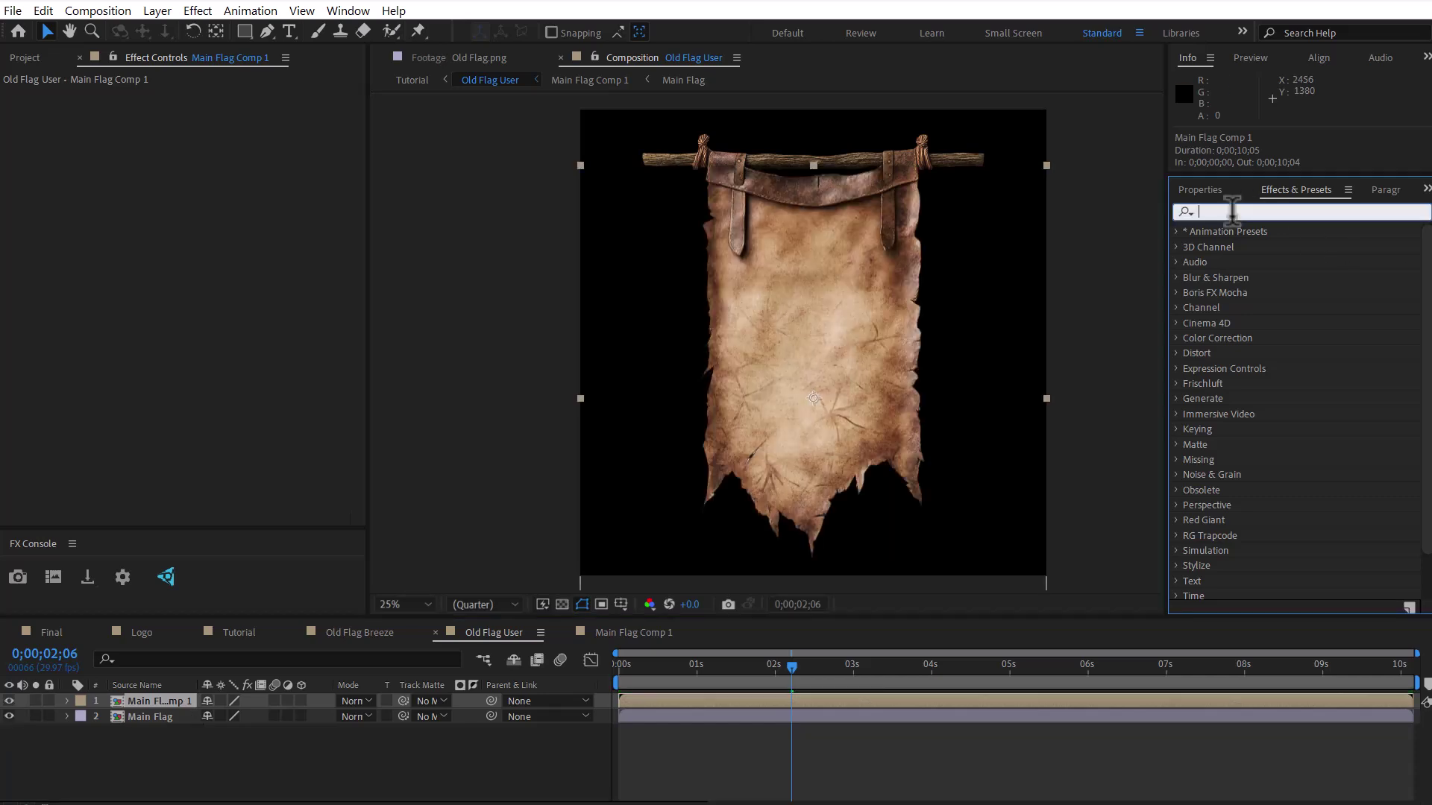
pyautogui.write('wave')
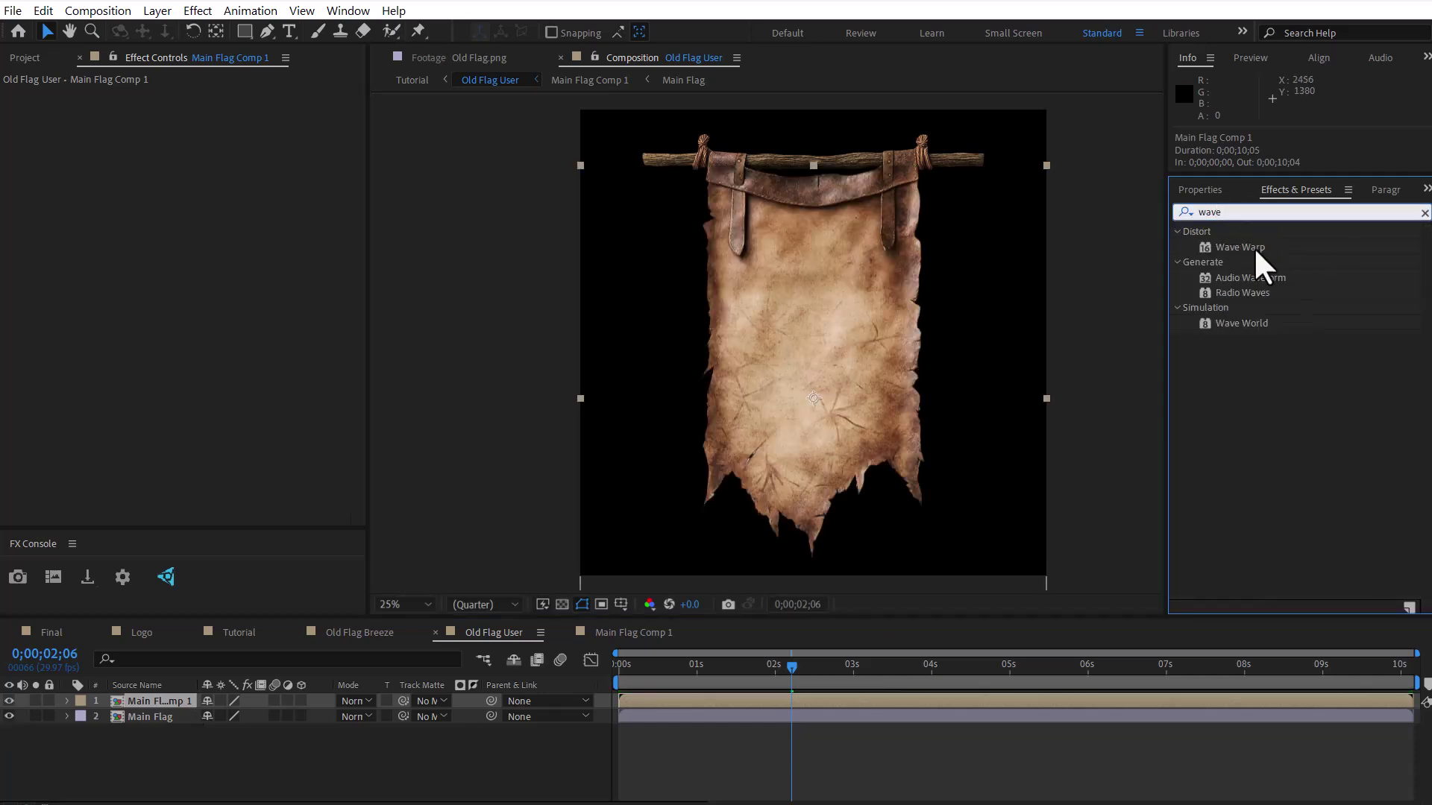
pyautogui.doubleClick(1250, 247)
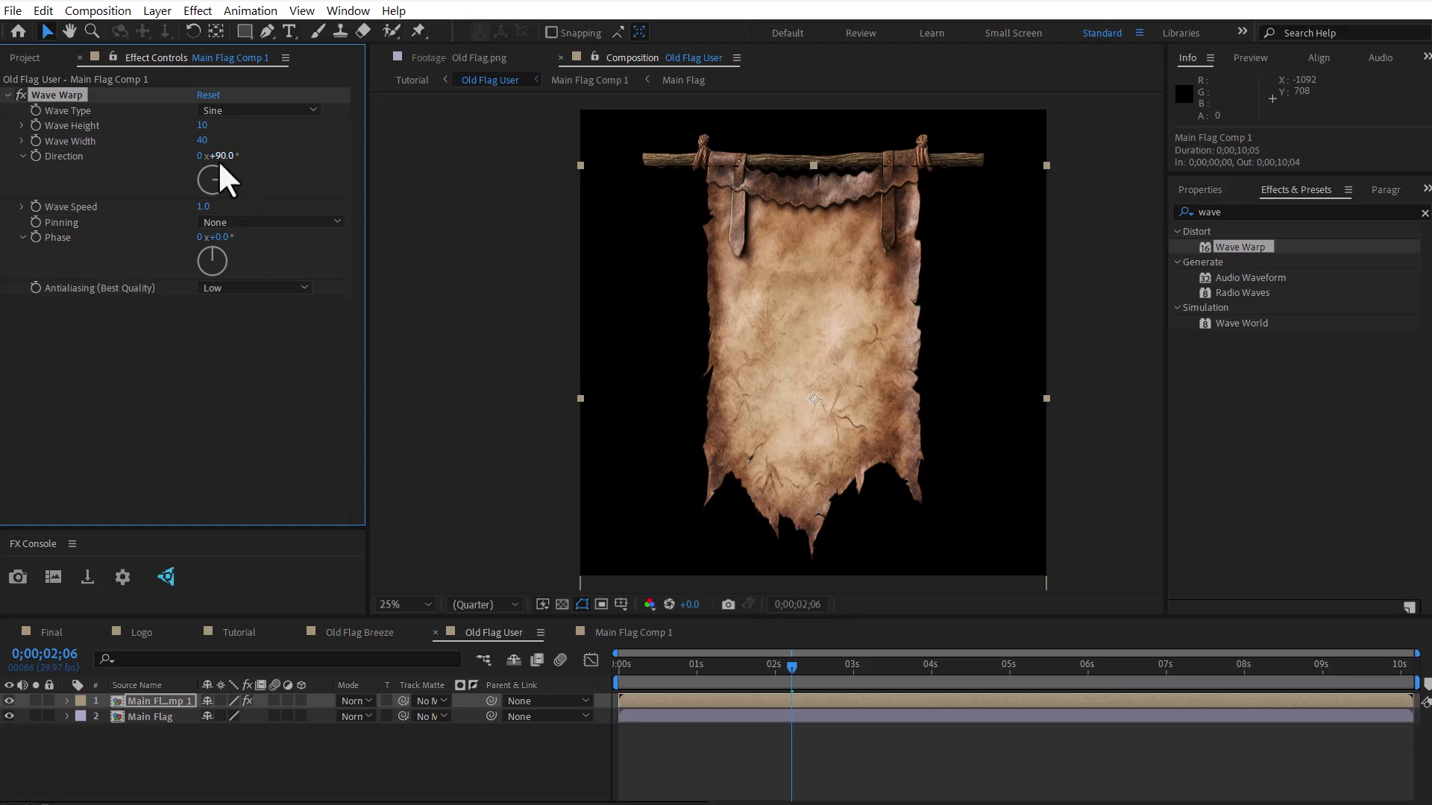
pyautogui.press('Return')
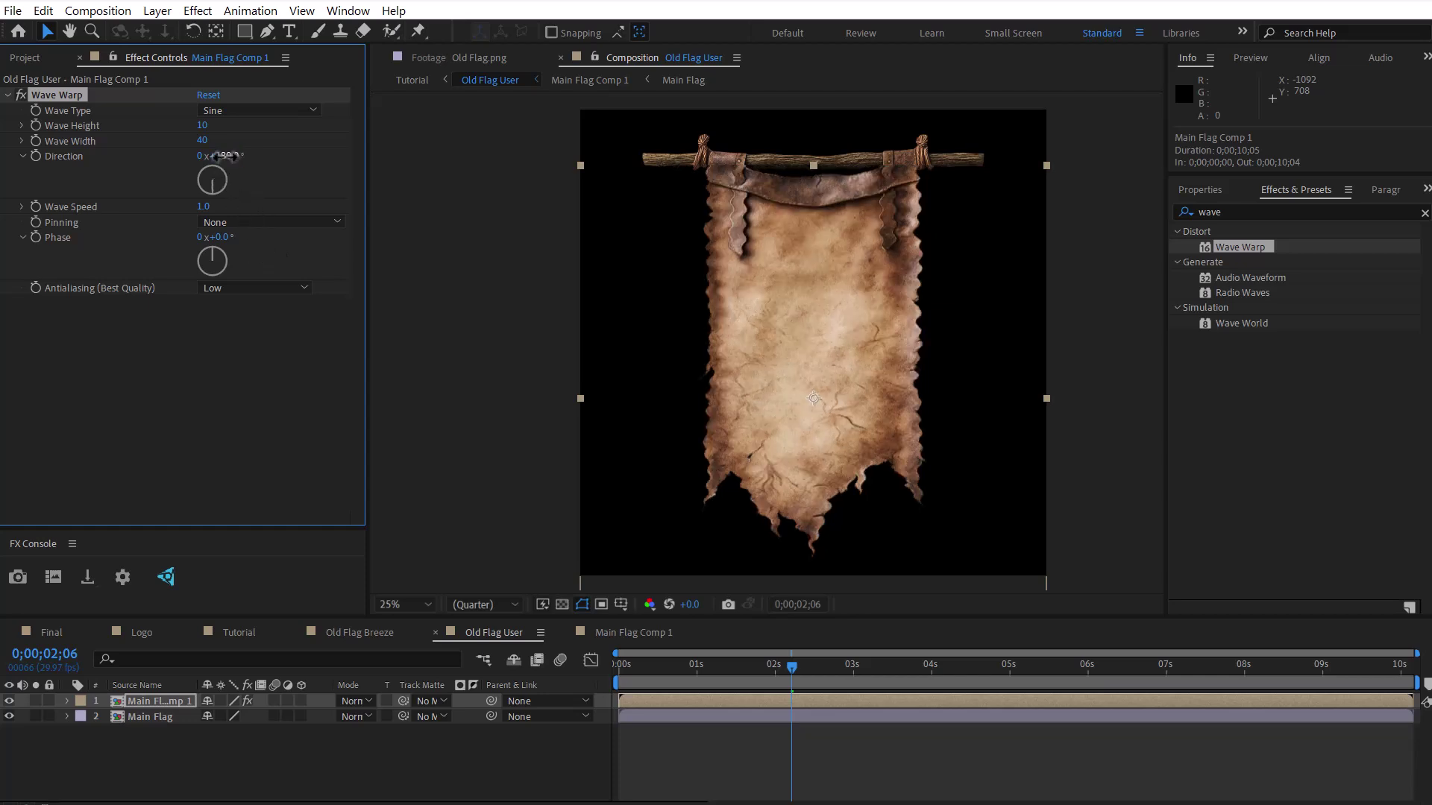
# Set the Wave Warp Wave Height to 79, Wave Width to 675 and Pinning to Top Edge, scrubbing to check the motion
pyautogui.moveTo(203, 141); pyautogui.dragTo(250, 160)
pyautogui.moveTo(701, 670); pyautogui.dragTo(792, 669)
pyautogui.click(259, 222)
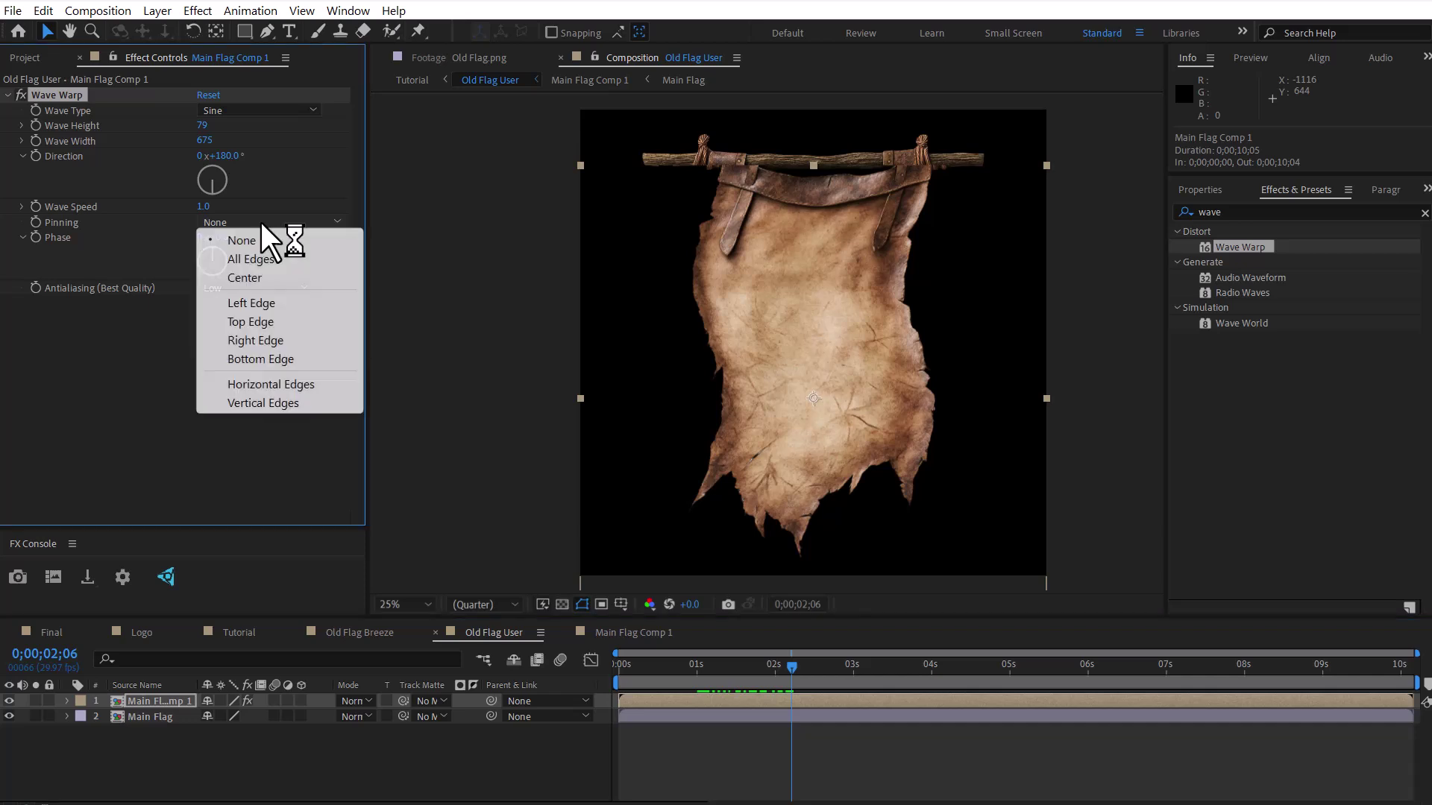
pyautogui.click(275, 324)
pyautogui.moveTo(768, 670)
pyautogui.mouseDown()
pyautogui.moveTo(606, 692)
pyautogui.moveTo(773, 692)
pyautogui.mouseUp()
# Adjust the Wave Warp Wave Height to 37 and Wave Width to 1075 while scrubbing to check the motion
pyautogui.click(201, 124)
pyautogui.write('13')
pyautogui.press('Return')
pyautogui.moveTo(661, 671); pyautogui.dragTo(780, 676)
pyautogui.moveTo(202, 126); pyautogui.dragTo(218, 121)
pyautogui.click(663, 667)
pyautogui.moveTo(664, 668); pyautogui.dragTo(754, 671)
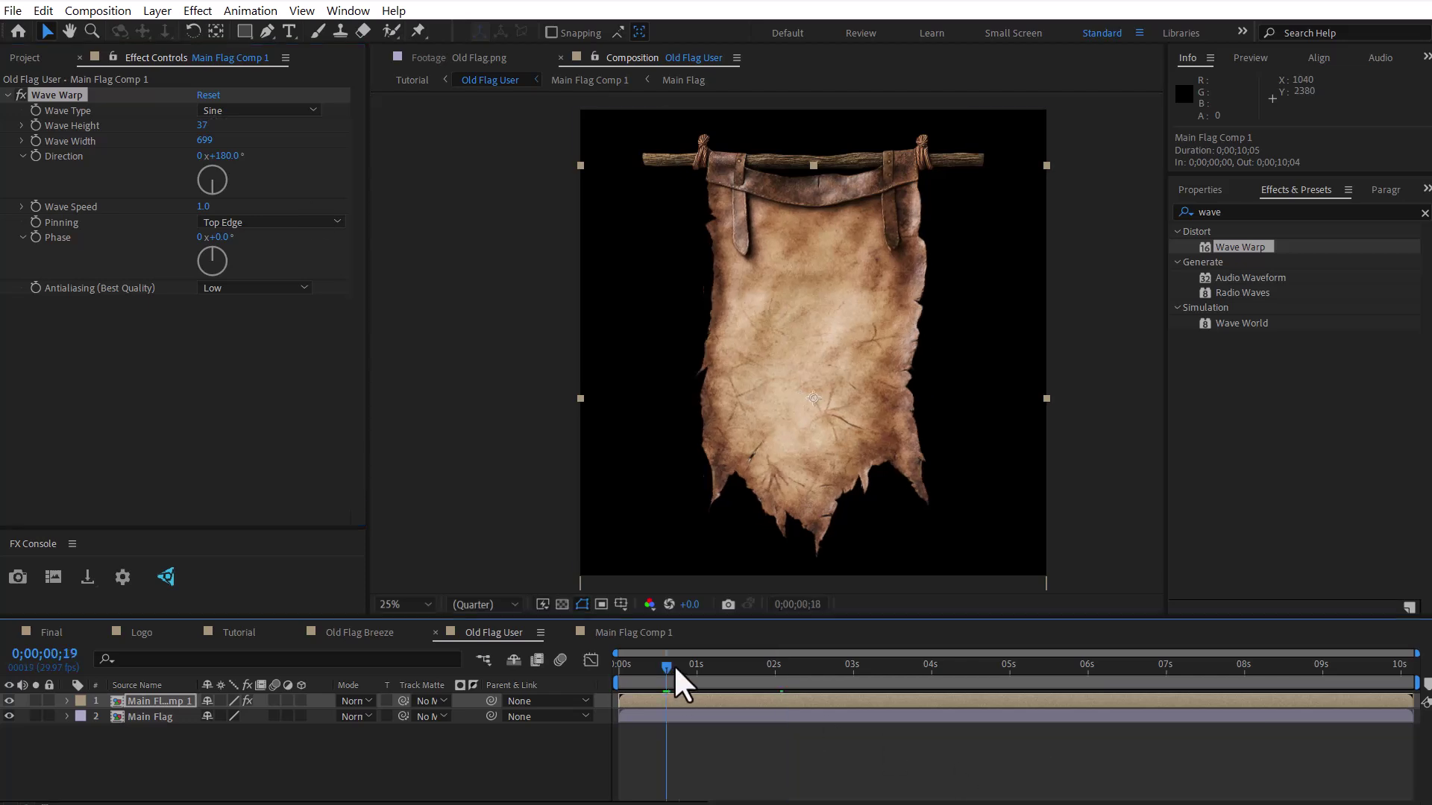
# Set the Wave Warp Wave Speed to 0.7 and preview the animation
pyautogui.click(203, 207)
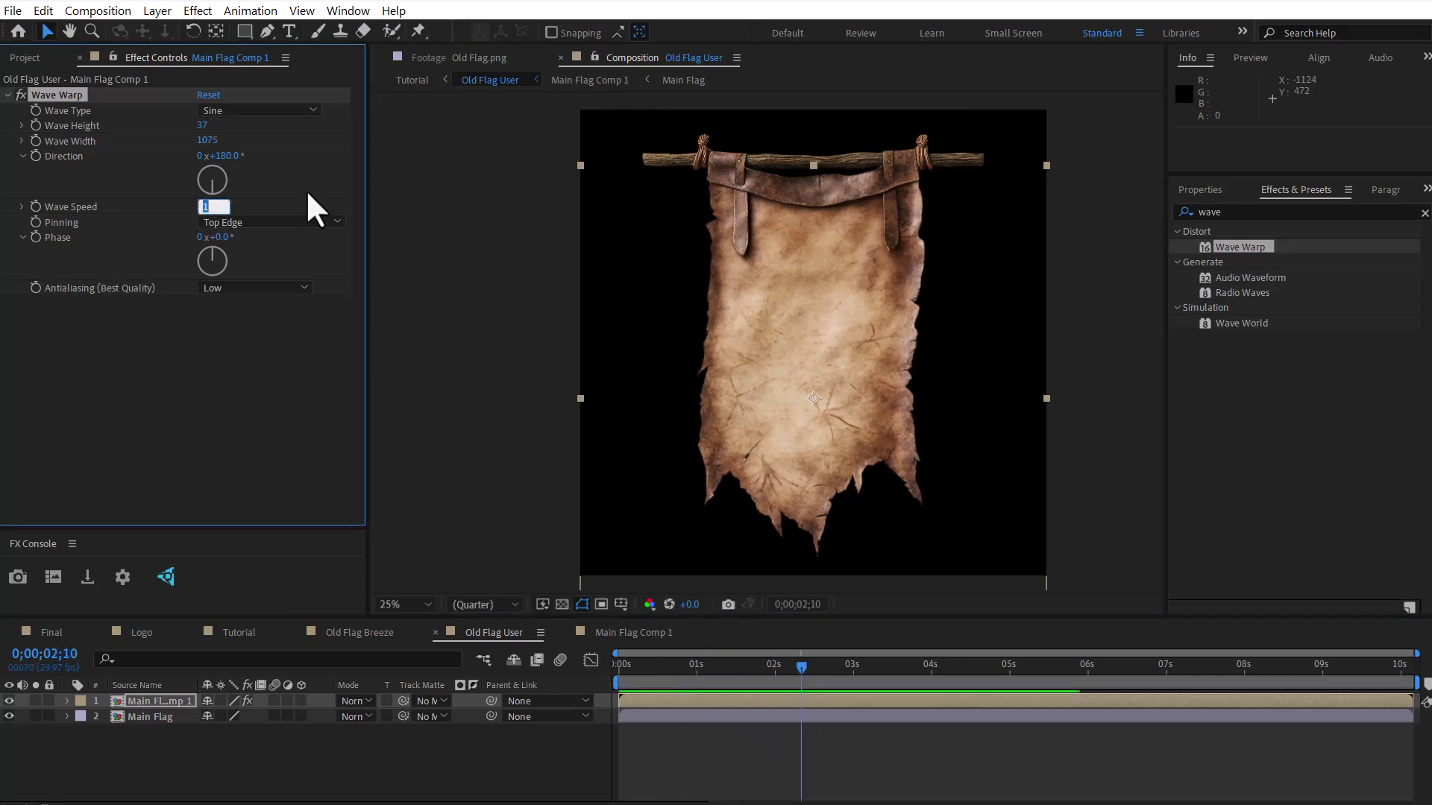
pyautogui.write('.7')
pyautogui.press('Return')
pyautogui.press('space')
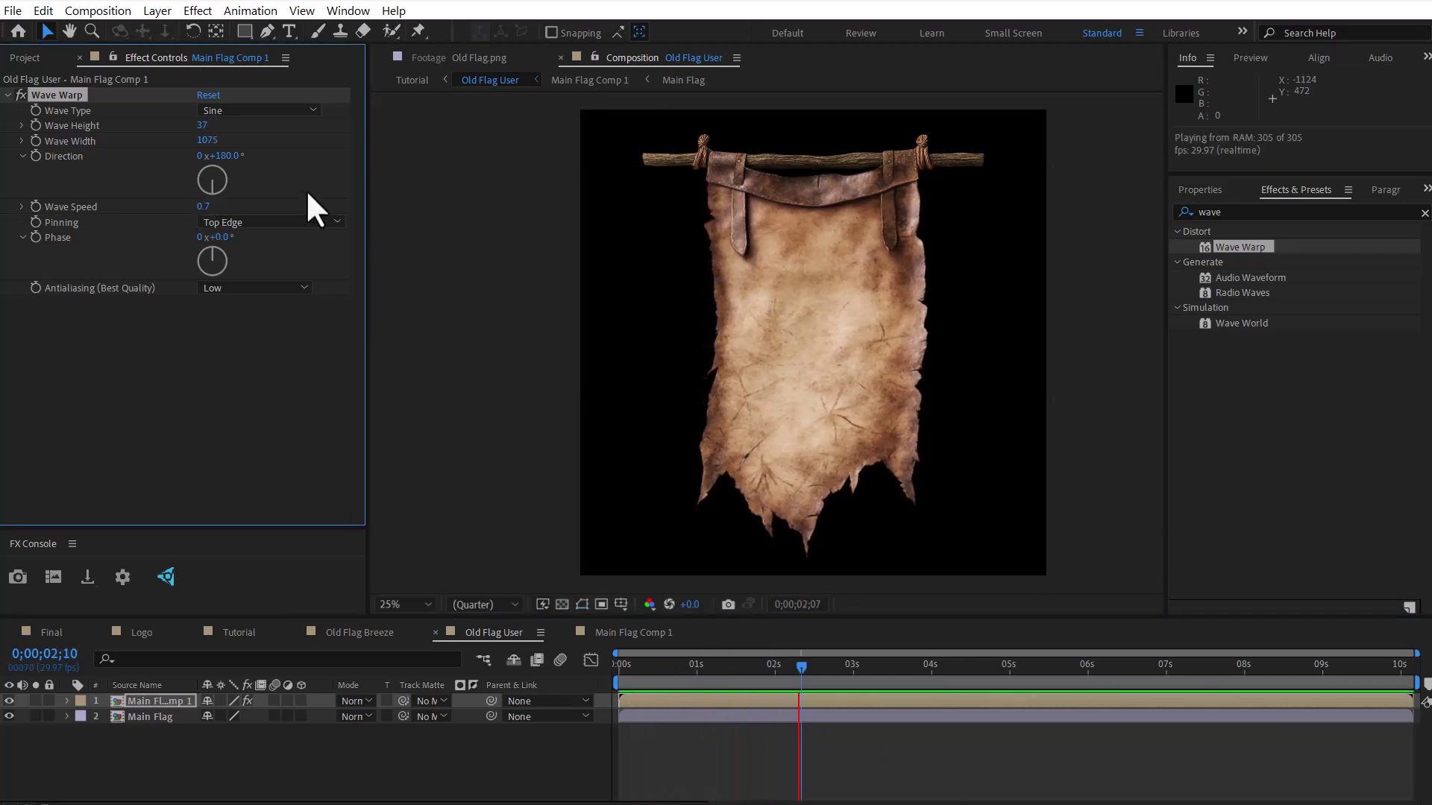
pyautogui.press('space')
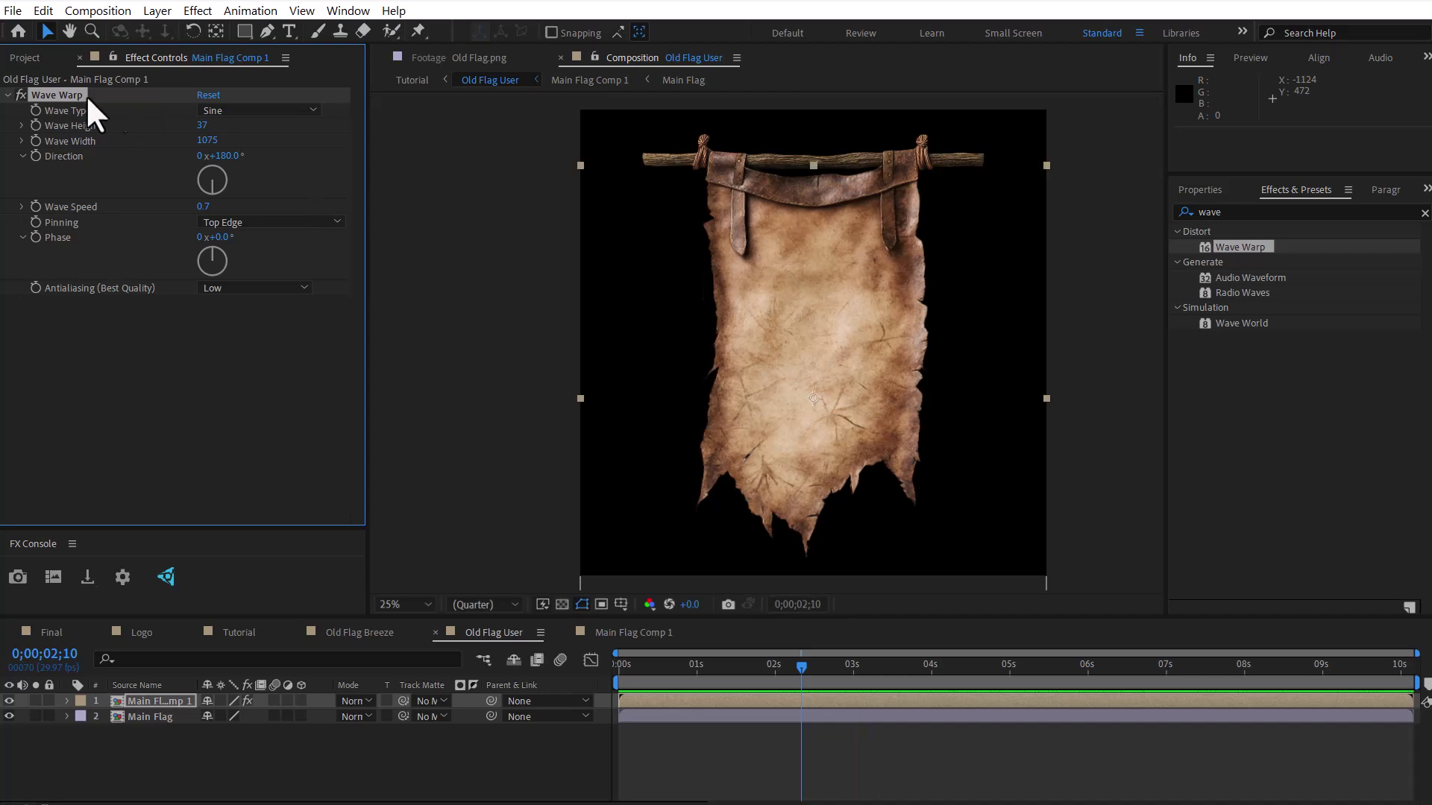
# Duplicate the Wave Warp effect and set the copy's Direction to 90°, scrubbing to check the result
pyautogui.hotkey('ctrl', 'd')
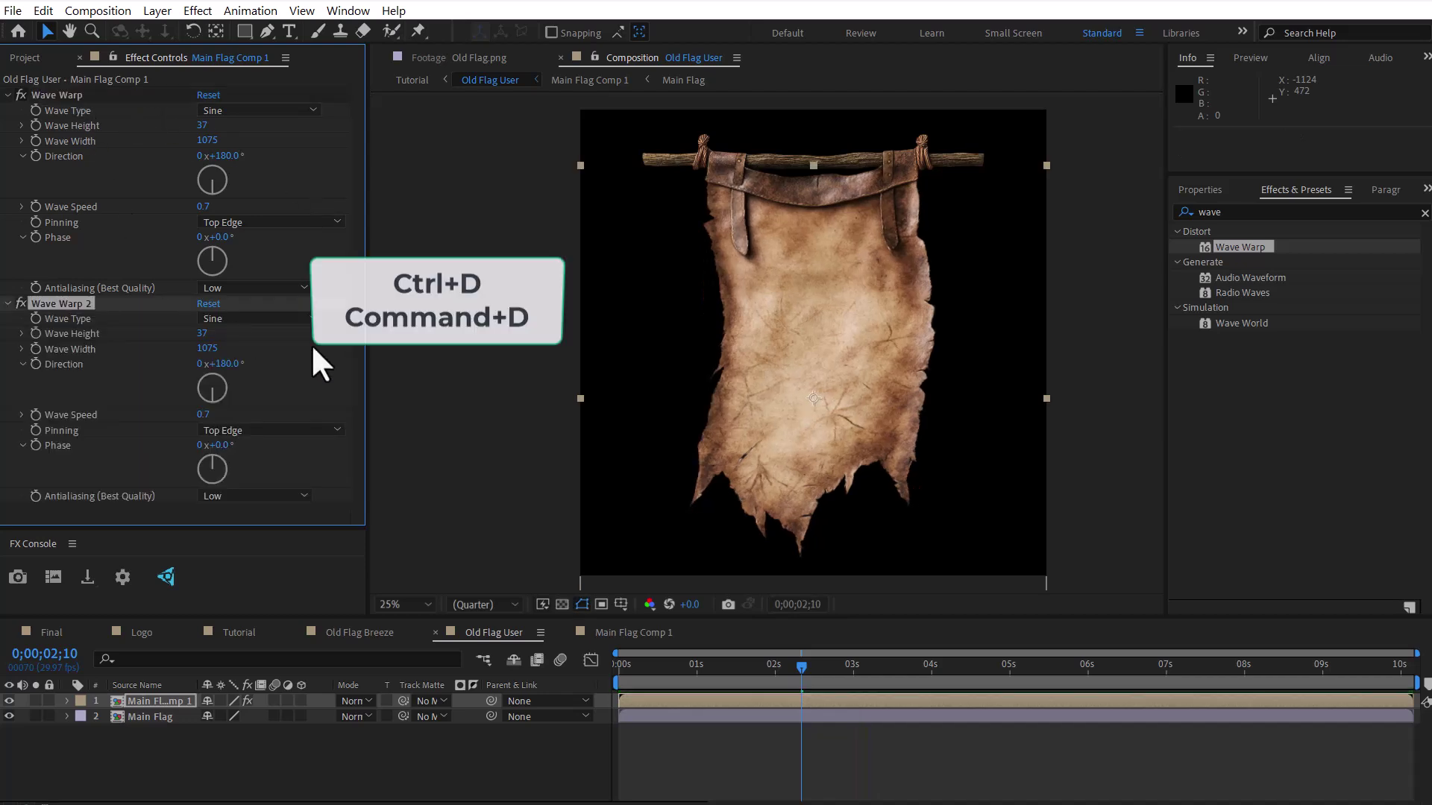
pyautogui.write('90')
pyautogui.press('Return')
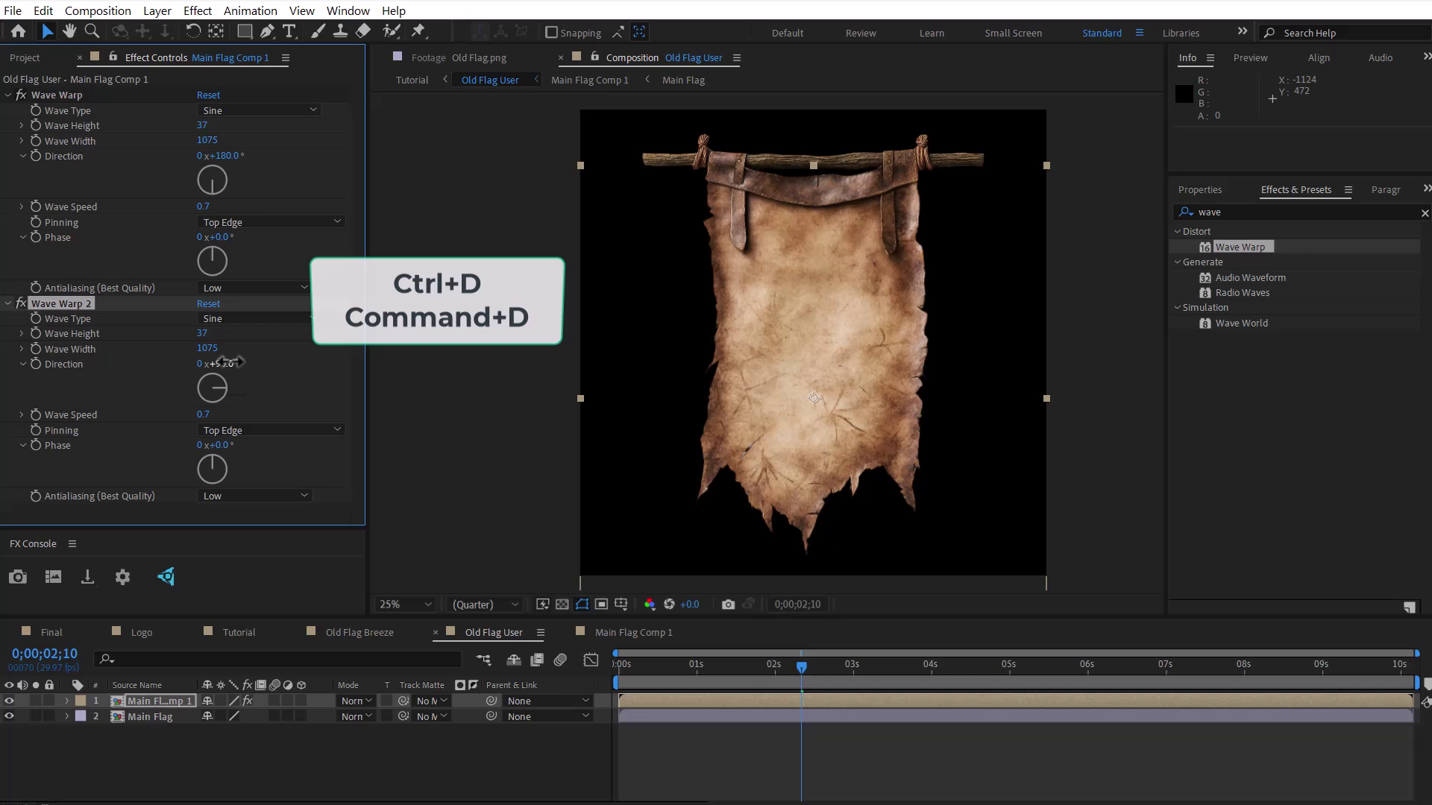
pyautogui.moveTo(713, 661); pyautogui.dragTo(786, 661)
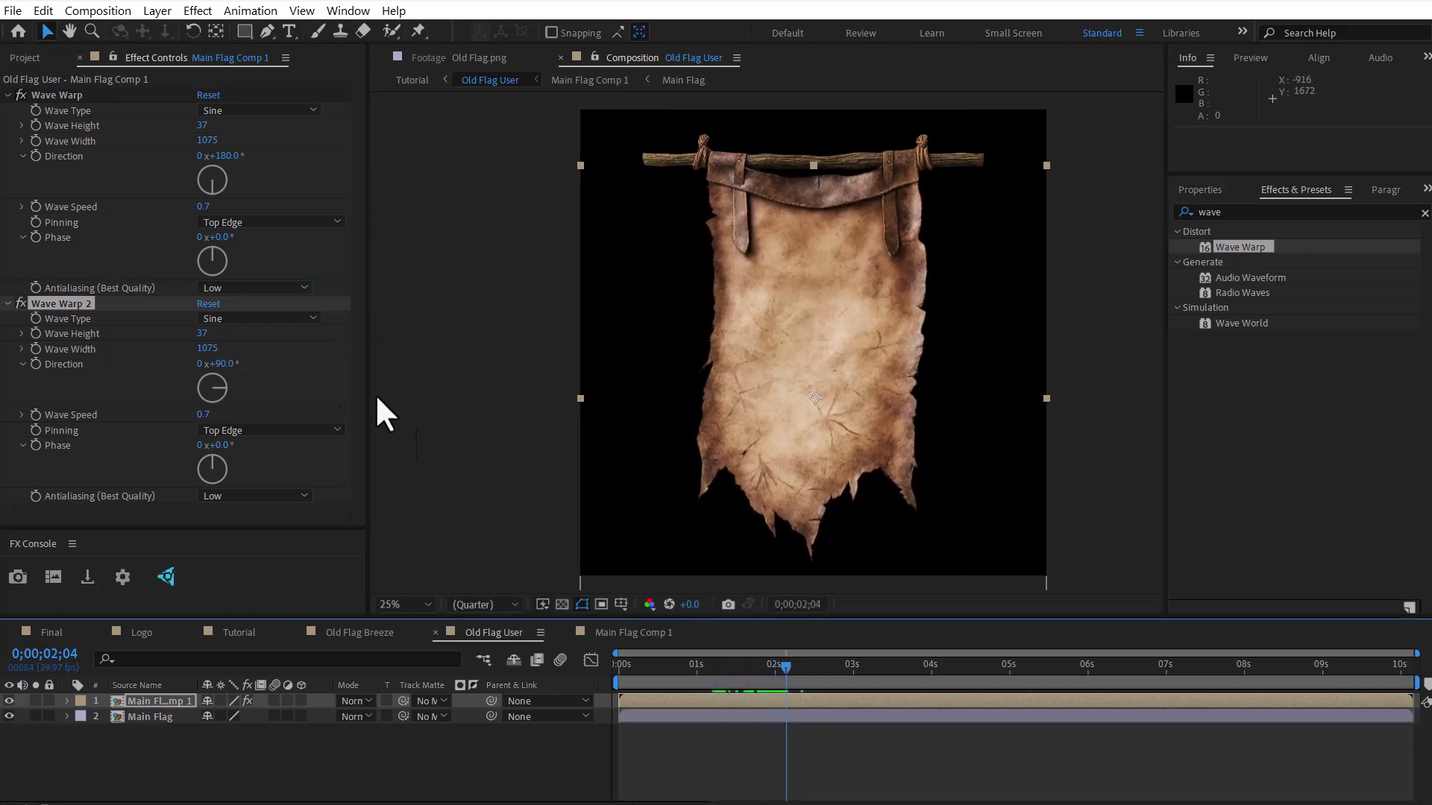
# Set the Wave Width of Wave Warp 2 to 555 and scrub through the motion
pyautogui.click(212, 350)
pyautogui.write('555')
pyautogui.press('Return')
pyautogui.moveTo(789, 663); pyautogui.dragTo(963, 665)
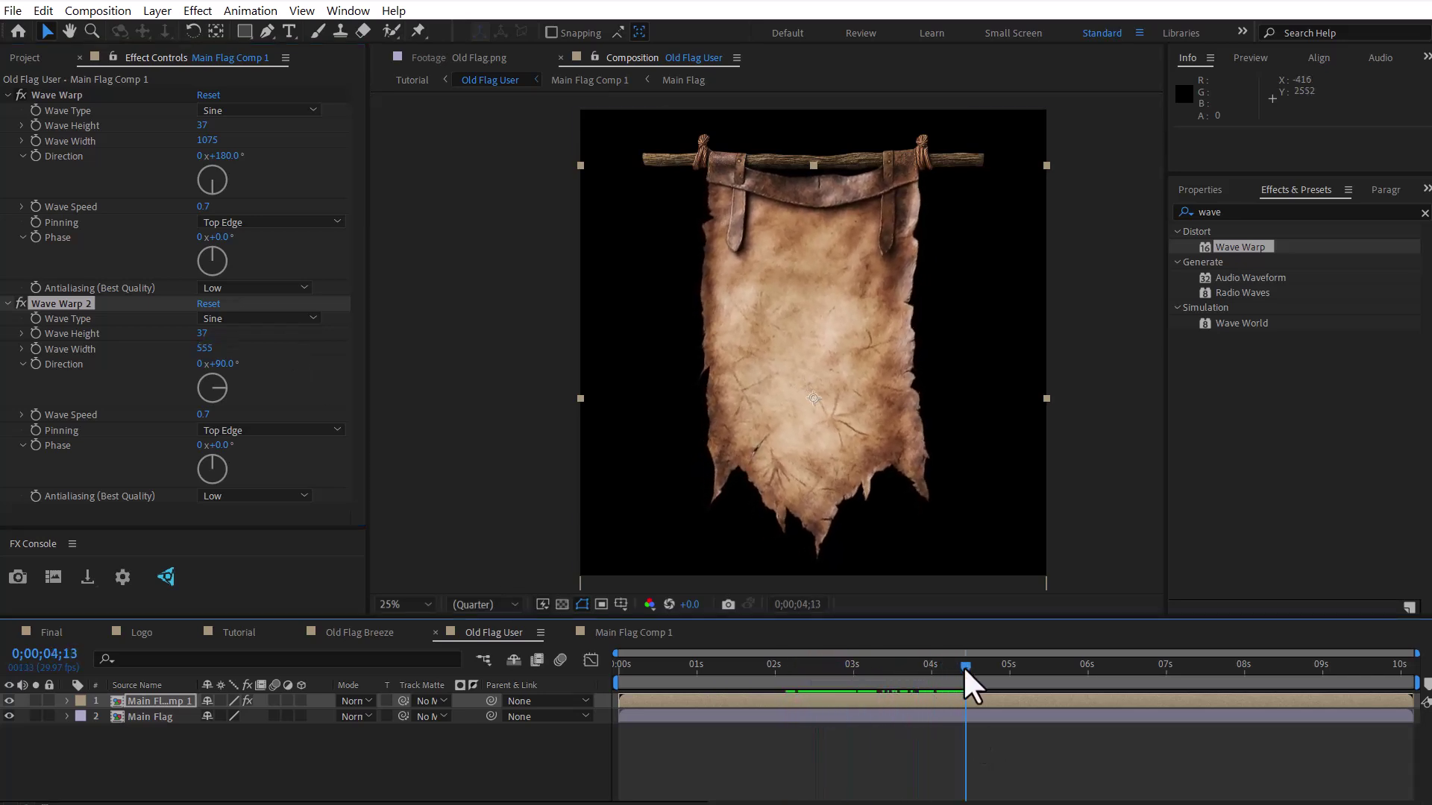
# Try a Wave Height of 20 on Wave Warp 2, then set it to 10
pyautogui.click(201, 333)
pyautogui.write('20')
pyautogui.press('Return')
pyautogui.moveTo(645, 666); pyautogui.dragTo(762, 664)
pyautogui.click(201, 334)
pyautogui.write('10')
pyautogui.press('Return')
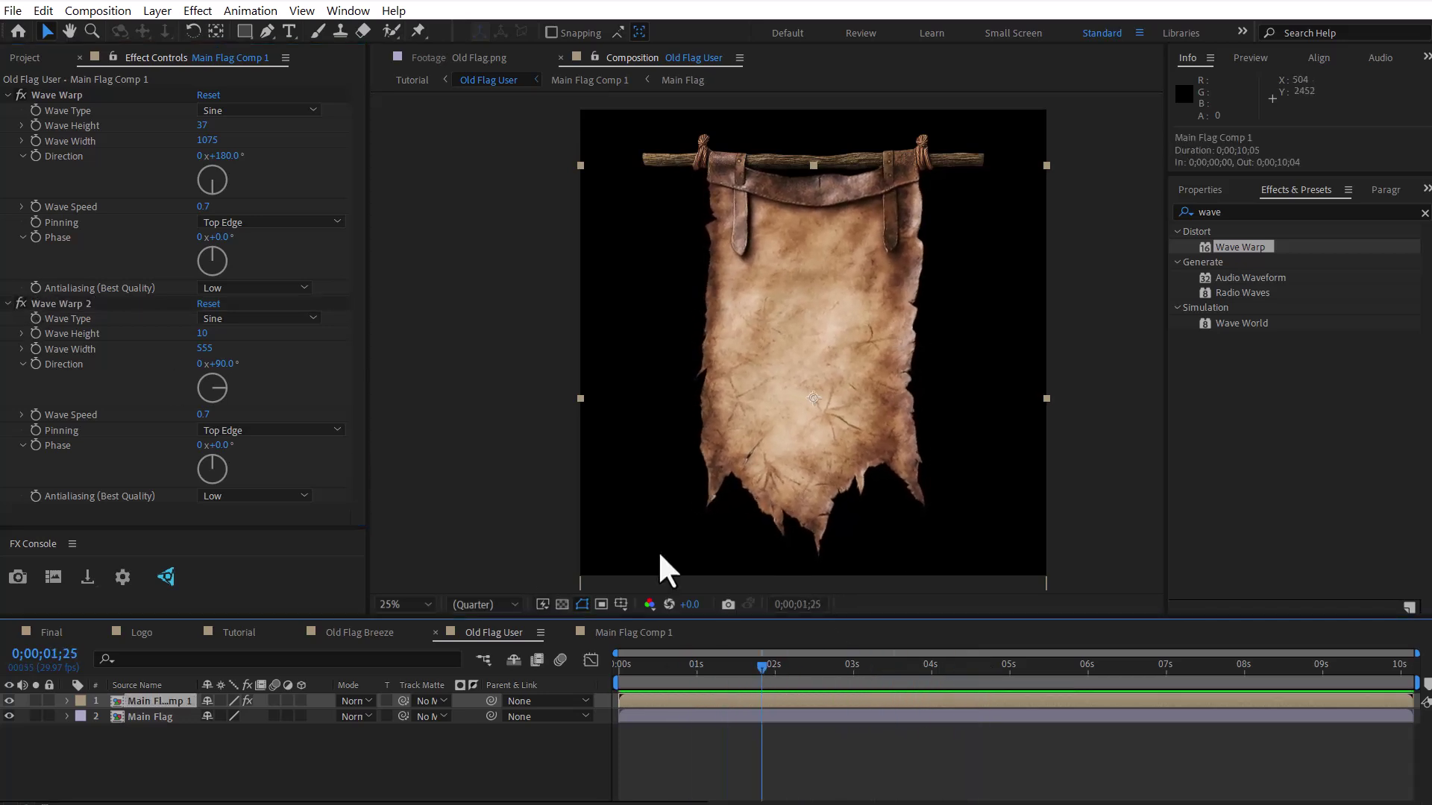
# Move the anchor point of Main Flag Comp 1 up to the middle of its upper edge and make the layer 3D
pyautogui.click(216, 30)
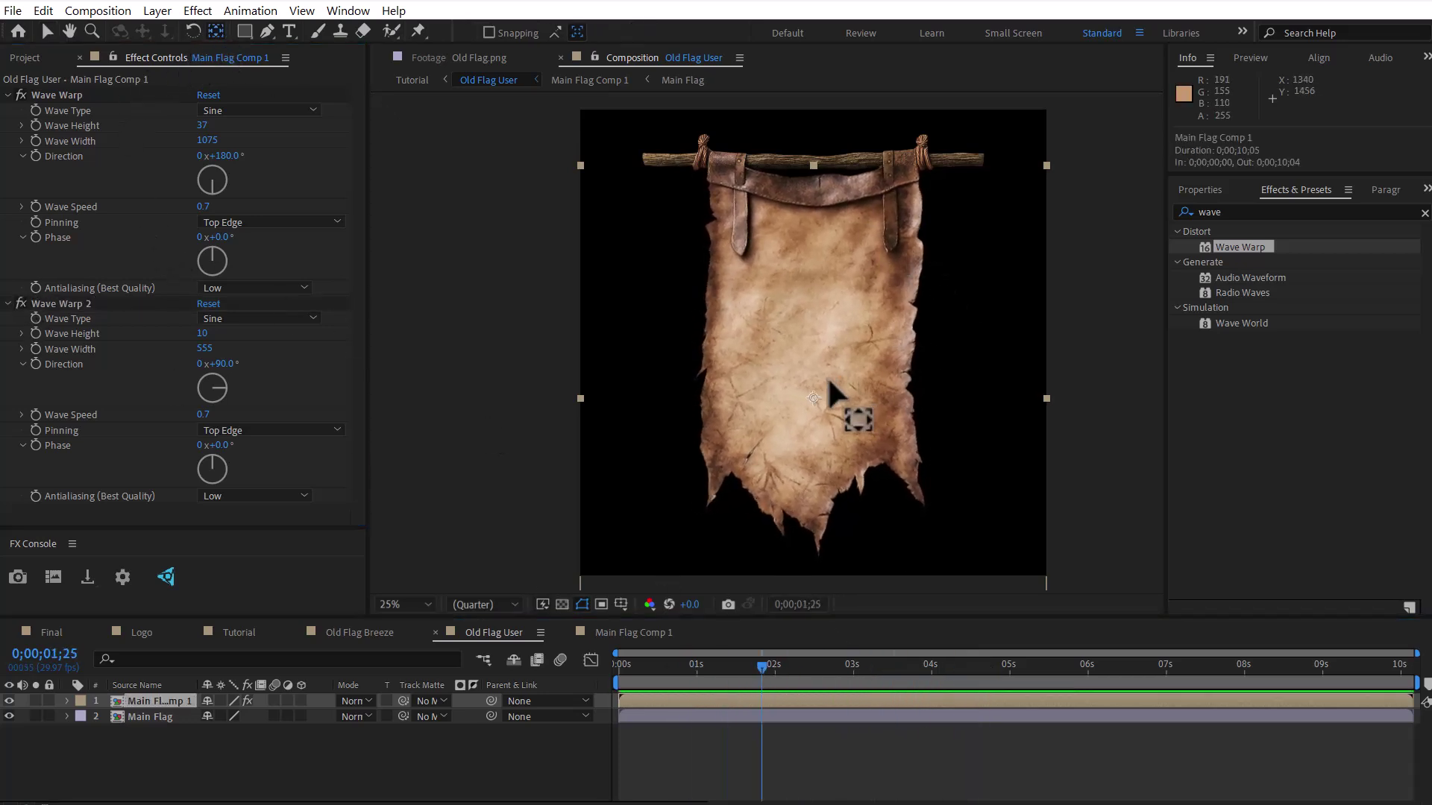
pyautogui.moveTo(811, 397); pyautogui.dragTo(815, 165)
pyautogui.click(160, 696)
pyautogui.click(300, 701)
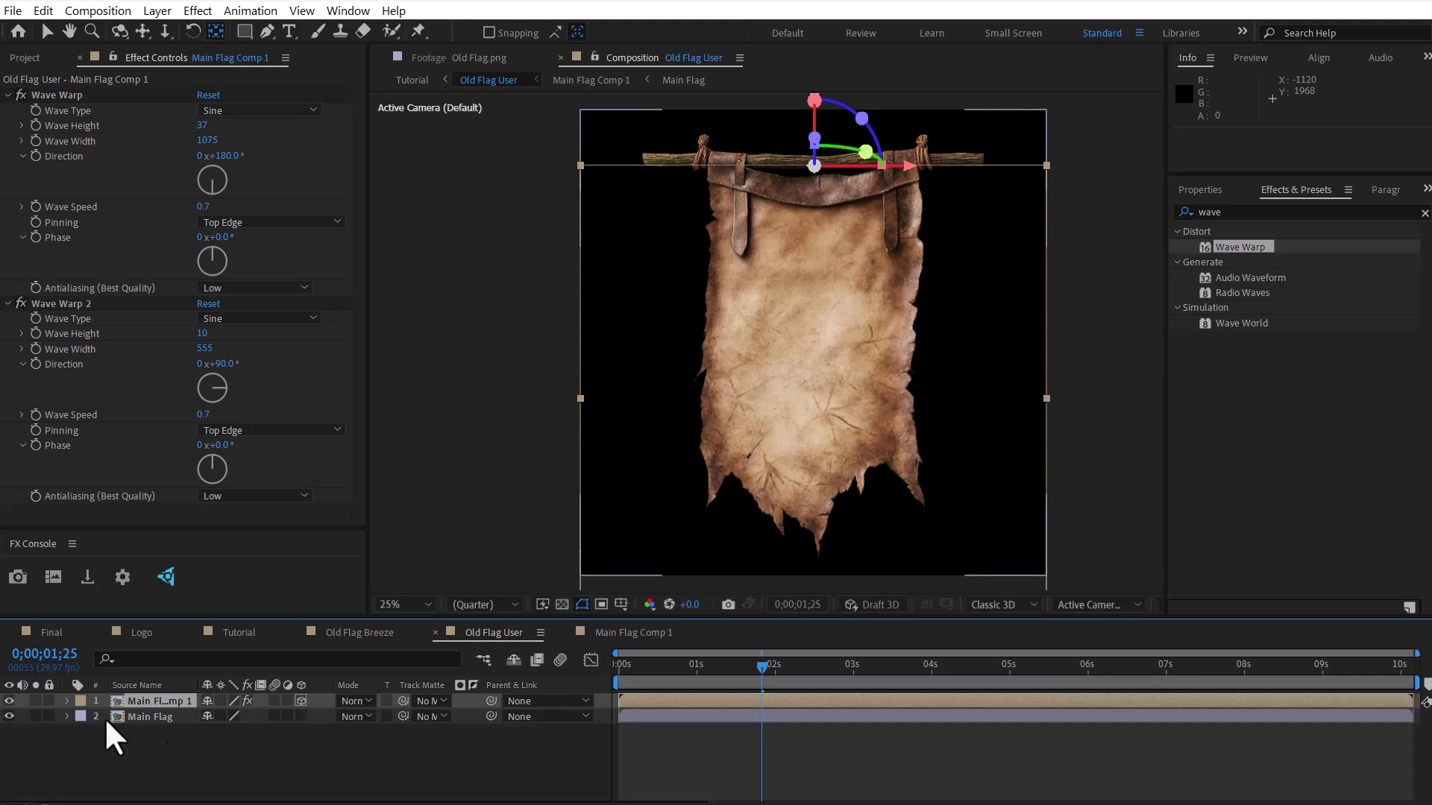
# Reveal the transform properties of Main Flag Comp 1 and tilt the layer slightly with X Rotation
pyautogui.click(68, 701)
pyautogui.click(82, 733)
pyautogui.scroll(-1, 82, 727)
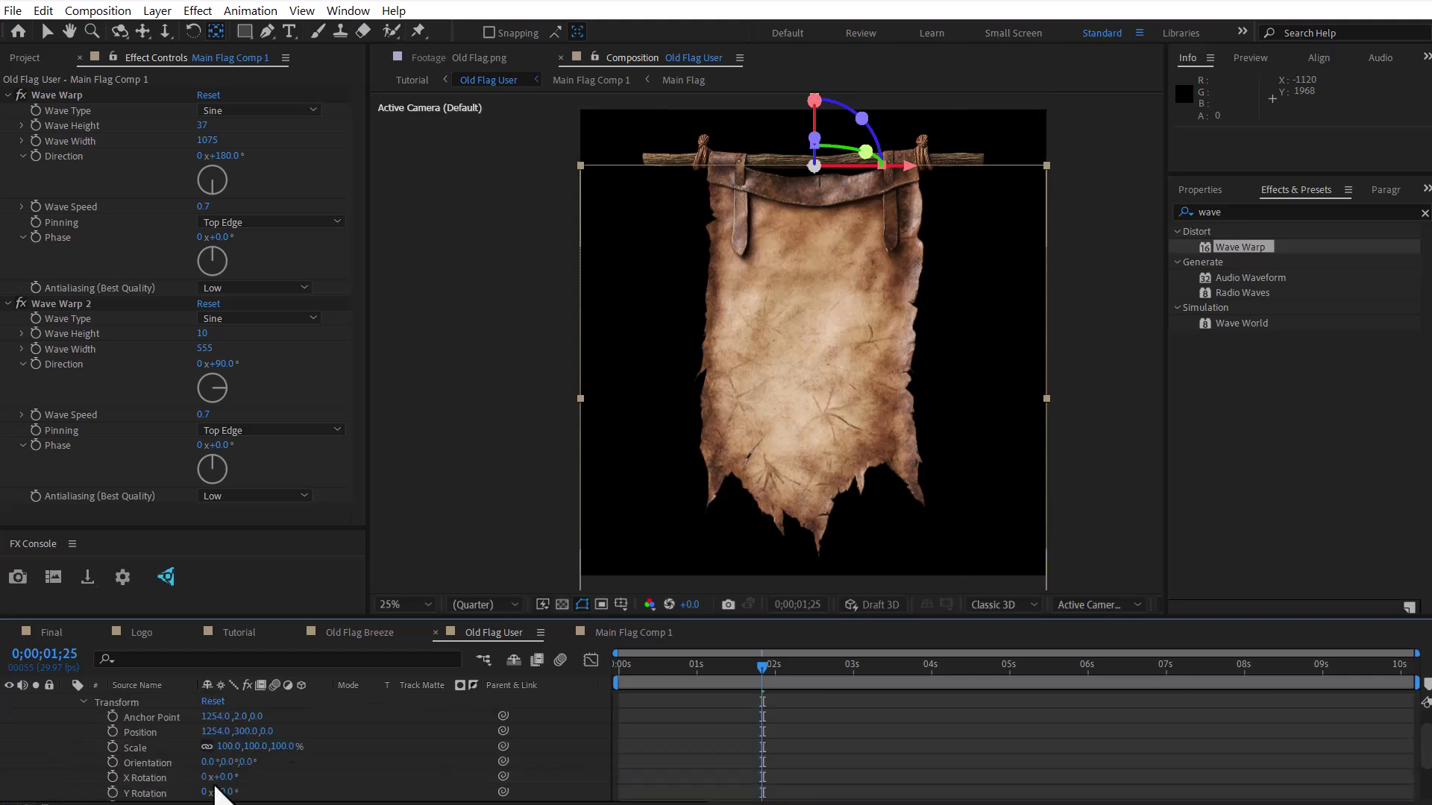
pyautogui.click(355, 726)
pyautogui.scroll(-2, 301, 762)
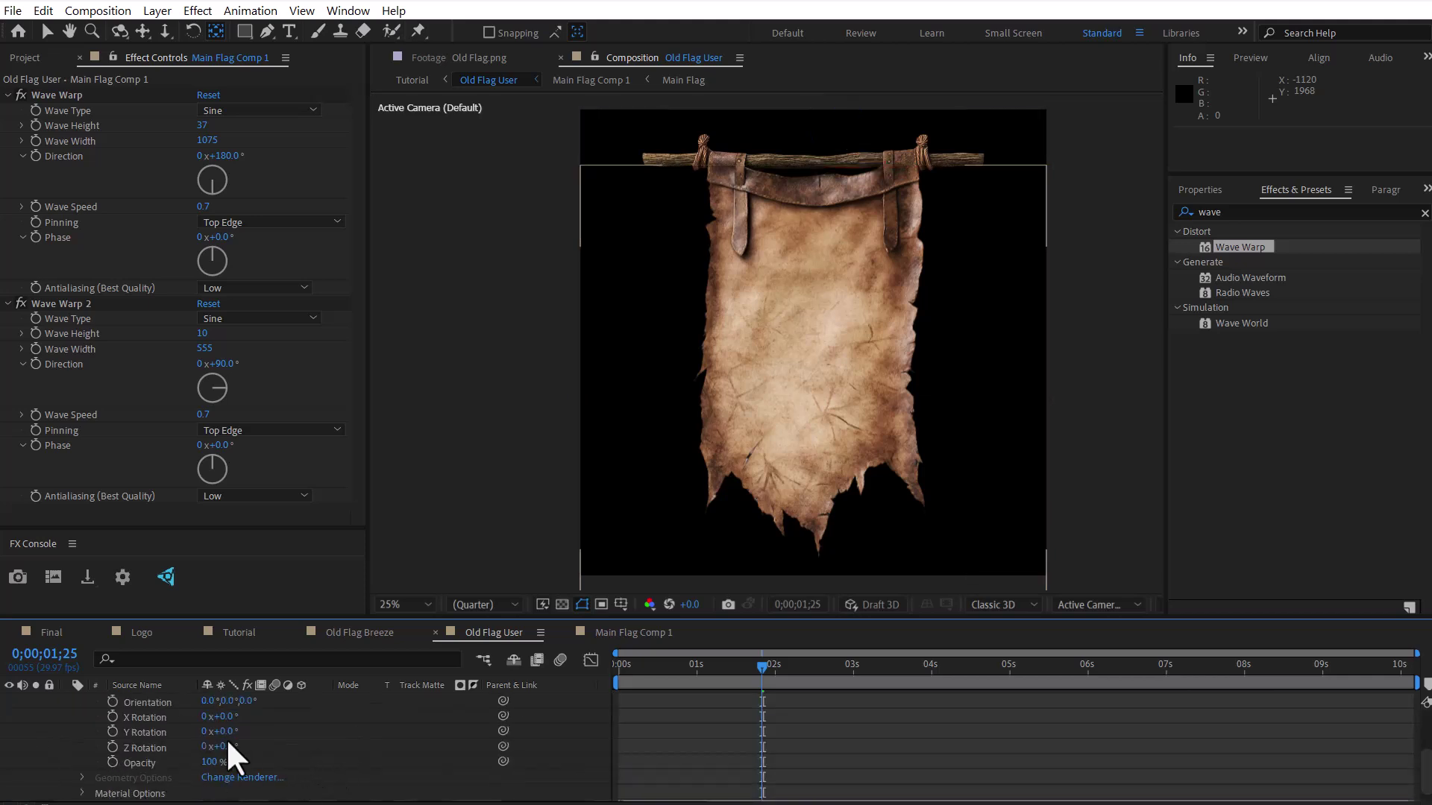
pyautogui.moveTo(221, 717); pyautogui.dragTo(228, 716)
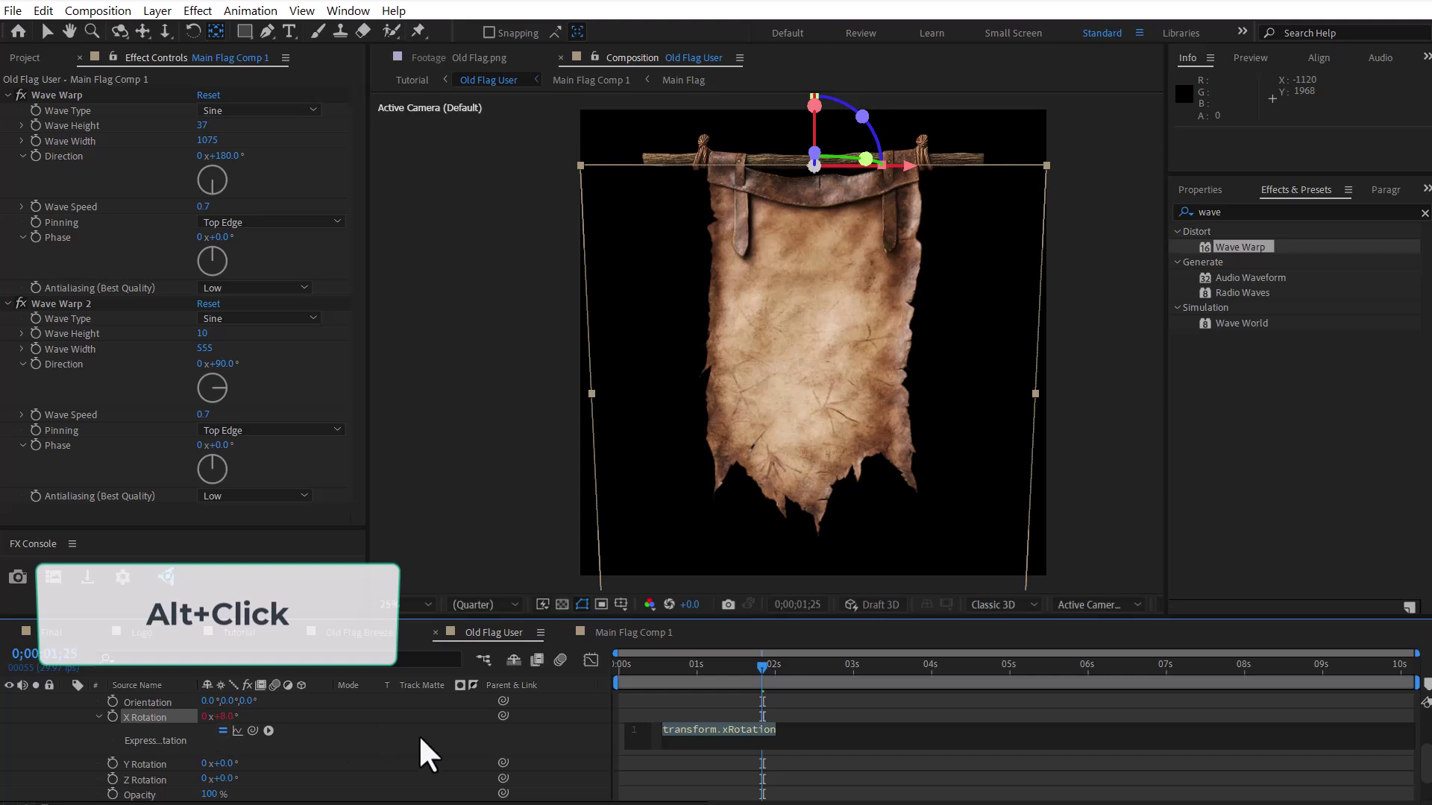
# Give the X Rotation of Main Flag Comp 1 the expression Math.sin(time*1.5)*50 and scrub through the swing
pyautogui.write('Math')
pyautogui.press('Escape')
pyautogui.write('.sin(ti')
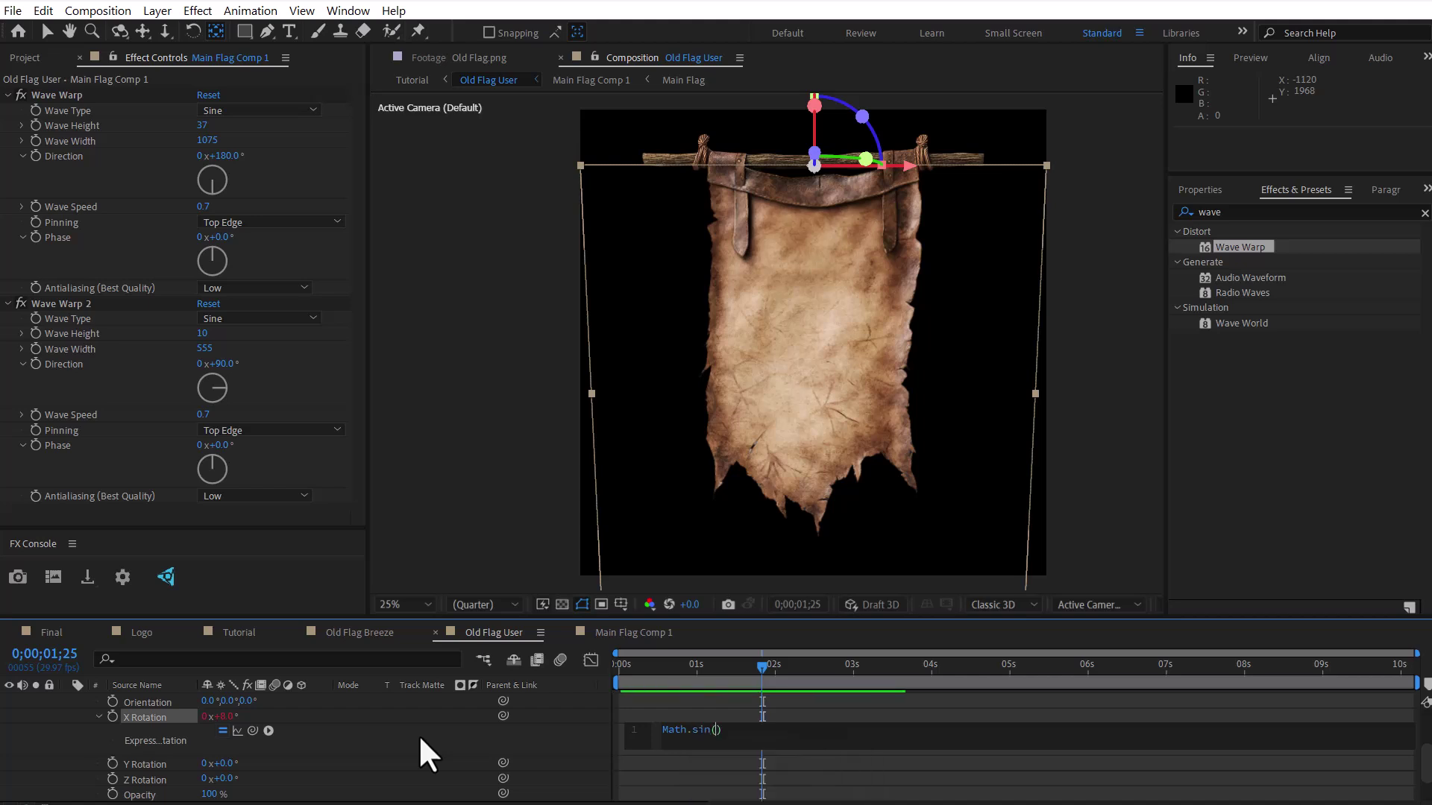
pyautogui.write('me')
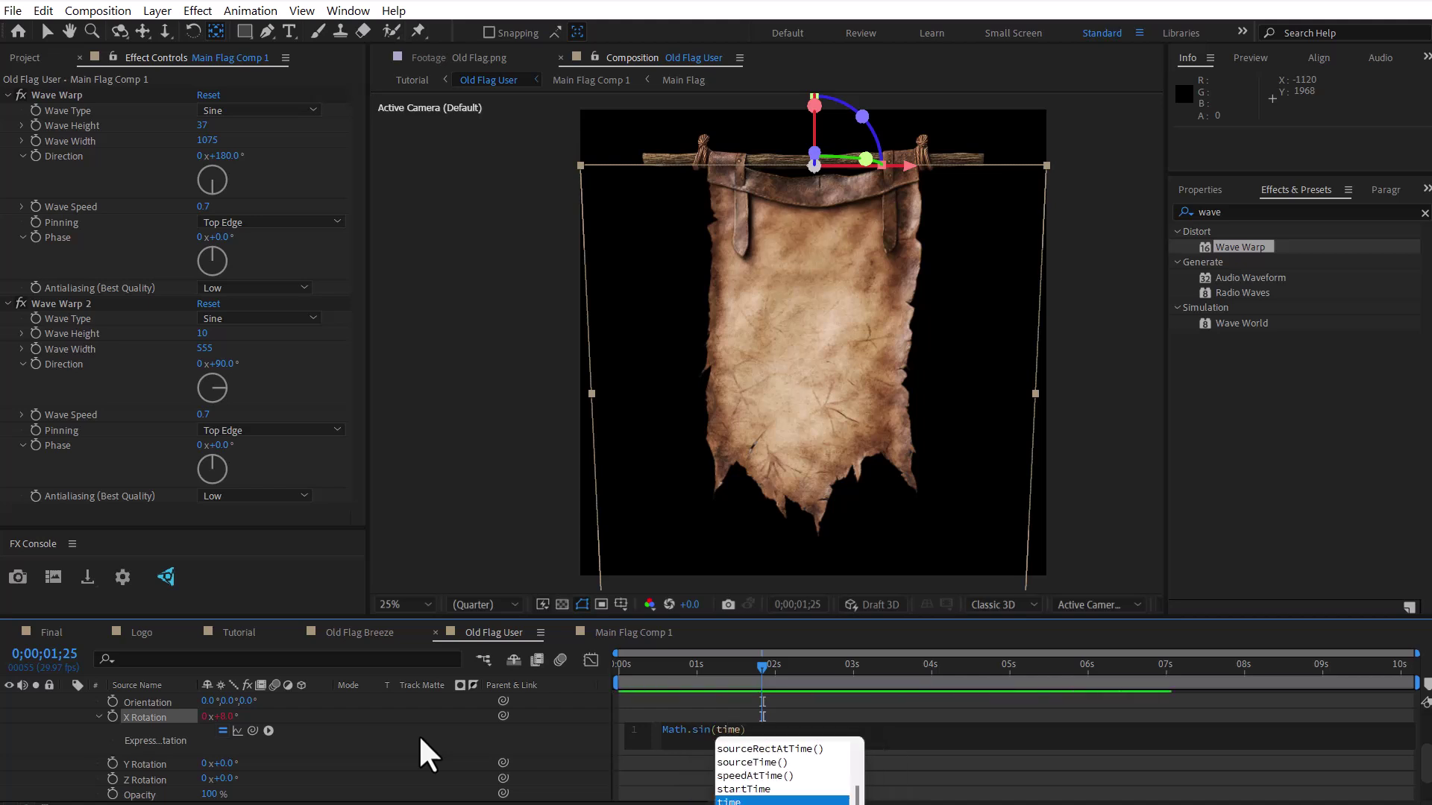
pyautogui.write('*1.5)*5')
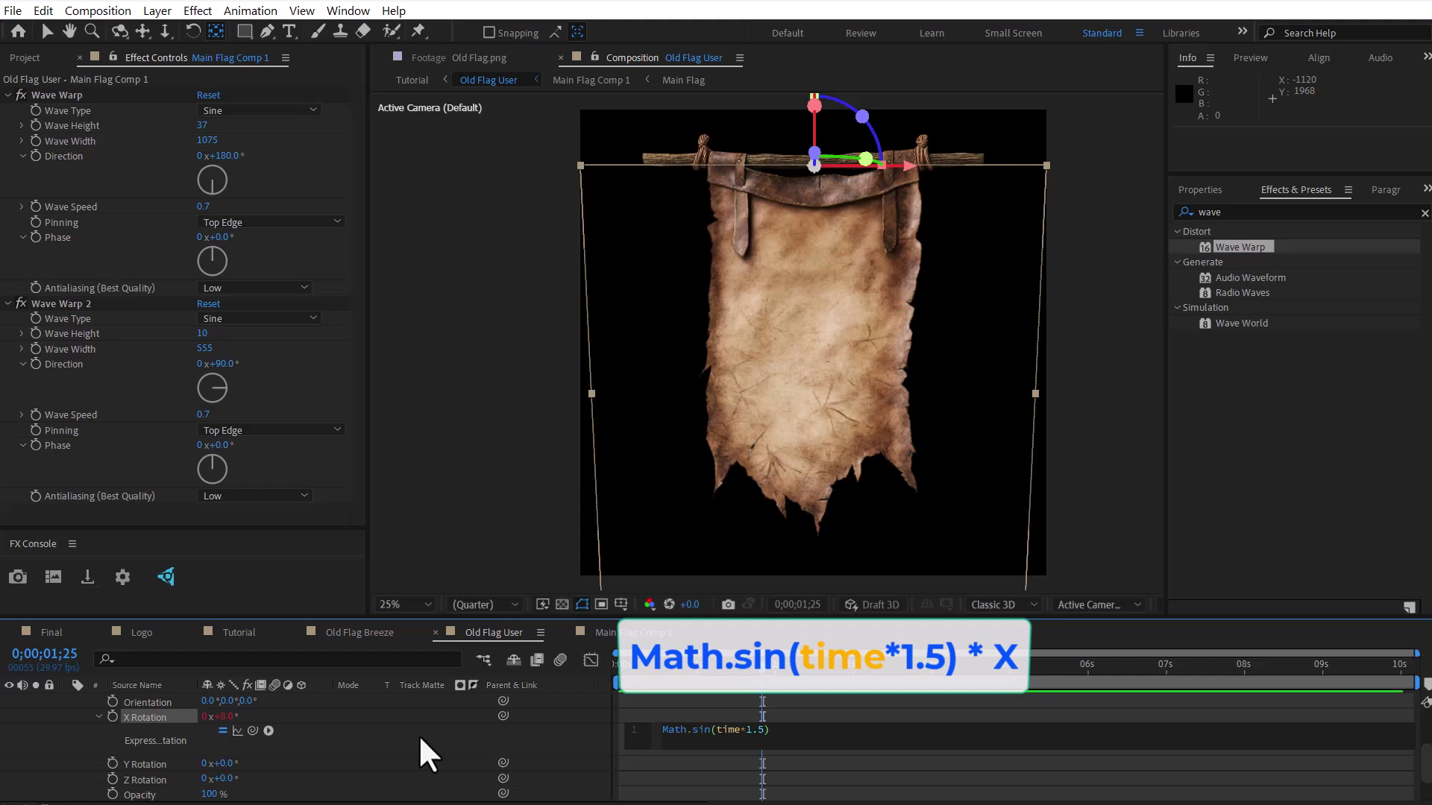
pyautogui.write('0')
pyautogui.press('KP_Enter')
pyautogui.moveTo(762, 690); pyautogui.dragTo(880, 686)
# Change the multiplier at the end of the X Rotation expression to 20 and preview the swing
pyautogui.click(789, 731)
pyautogui.press('BackSpace')
pyautogui.press('BackSpace')
pyautogui.write('20')
pyautogui.press('KP_Enter')
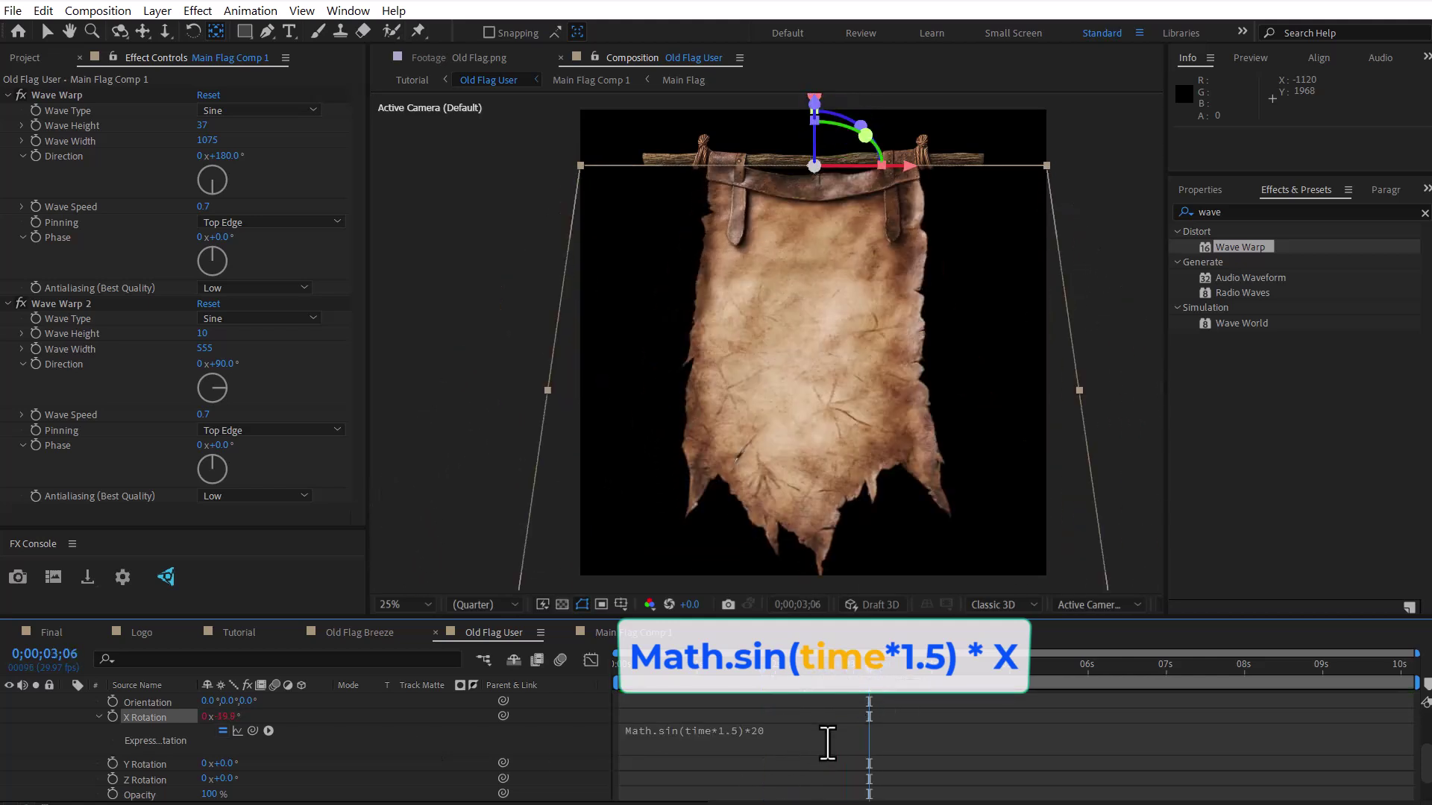
pyautogui.press('space')
# Raise the swing amount so the X Rotation expression reads Math.sin(time*1.5)*30, and play the animation
pyautogui.click(822, 738)
pyautogui.write('3')
pyautogui.press('KP_Enter')
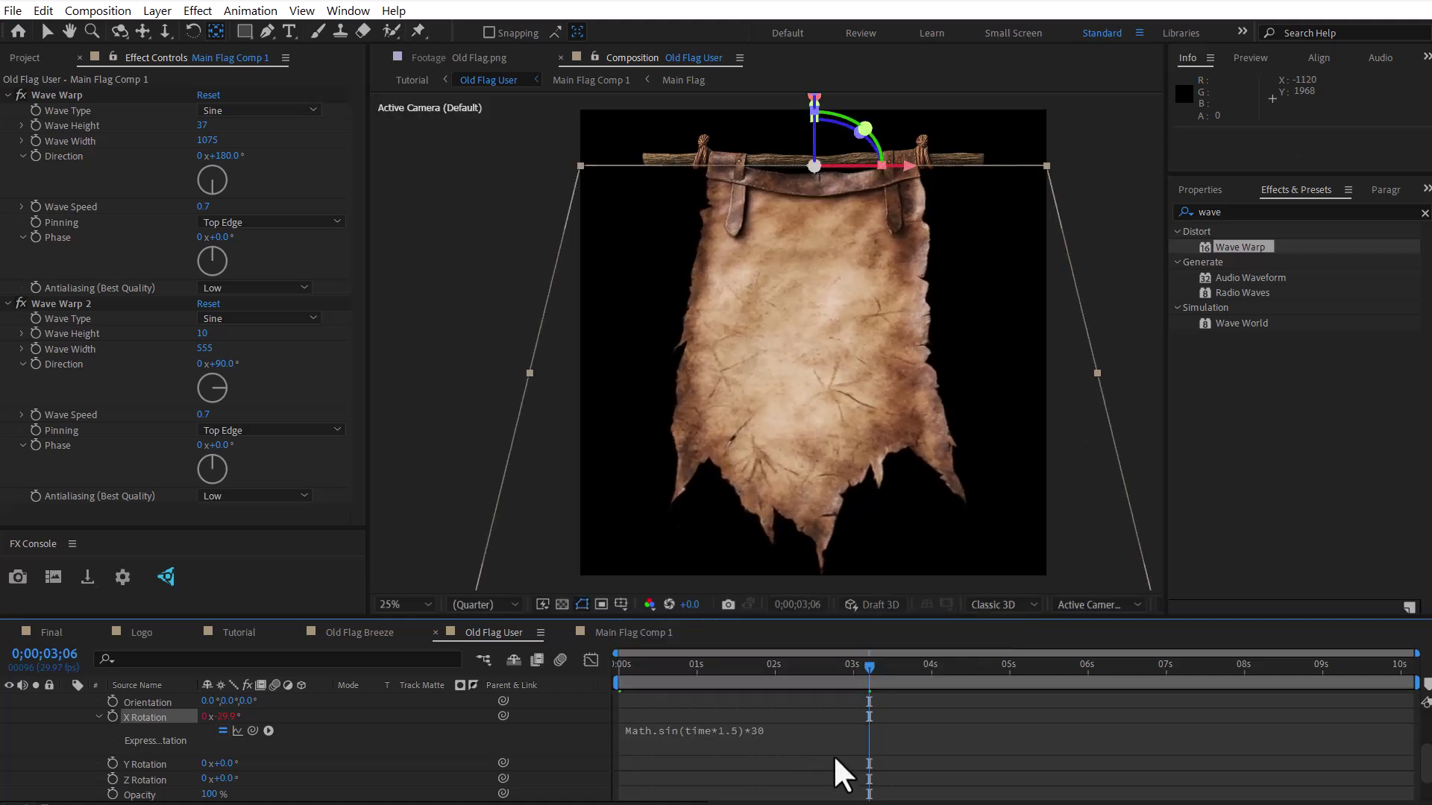
pyautogui.press('space')
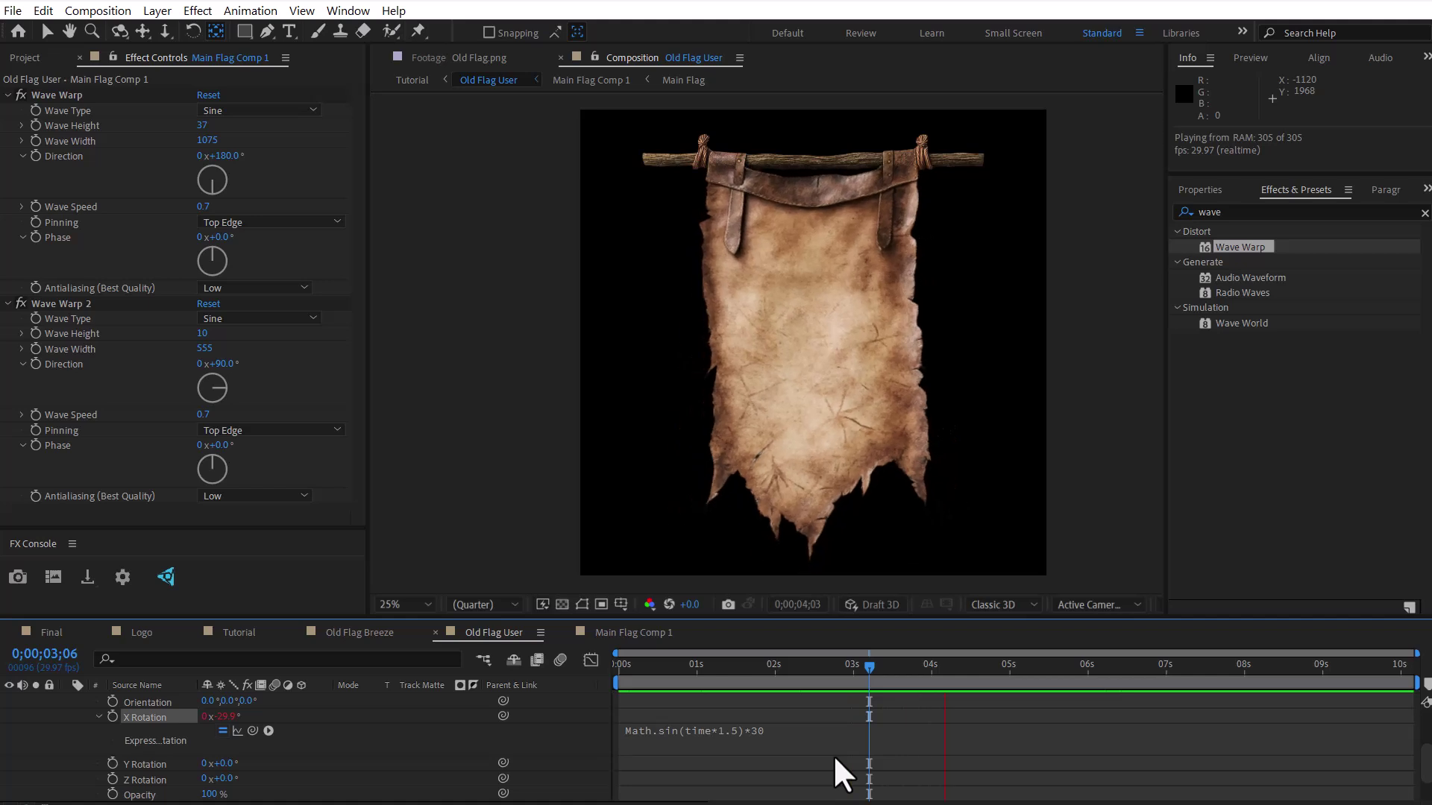
# Stop the preview, collapse the properties of Main Flag Comp 1 and open the Main Flag composition
pyautogui.press('space')
pyautogui.moveTo(877, 707); pyautogui.dragTo(1178, 675)
pyautogui.scroll(3, 78, 745)
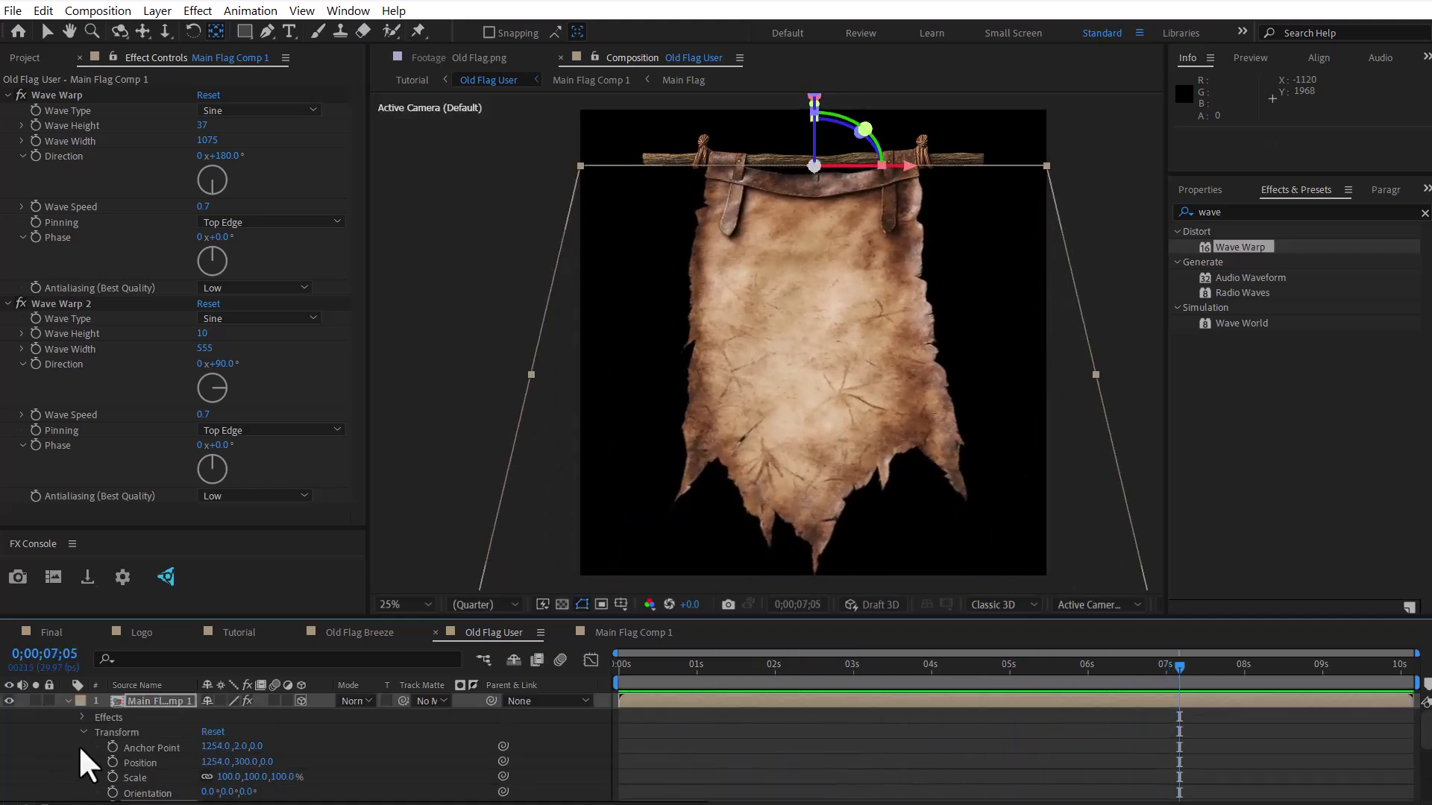
pyautogui.click(65, 702)
pyautogui.doubleClick(163, 717)
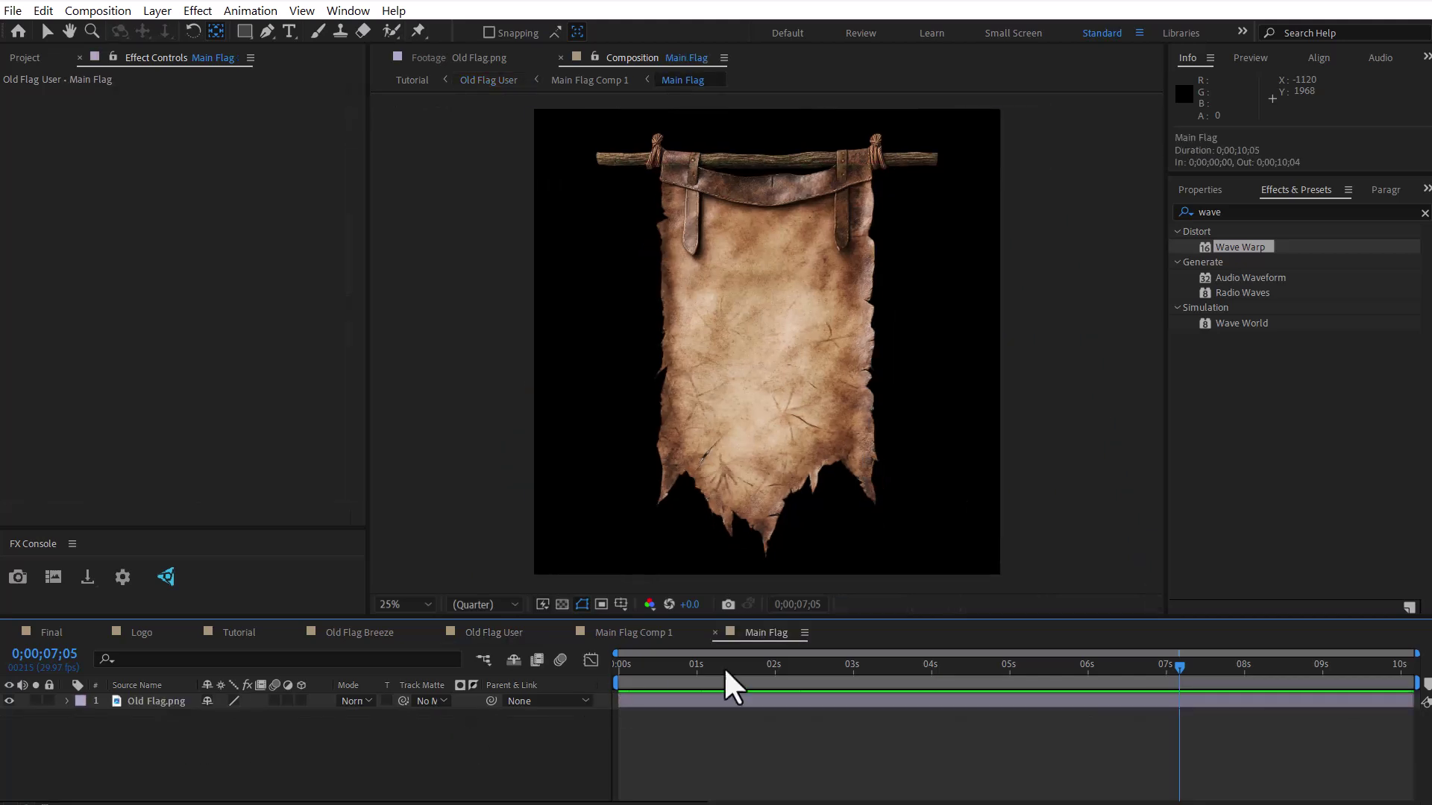
# Paste the MotionDesk logo outlines into Main Flag, scale them to about 203% and centre them on the cloth
pyautogui.hotkey('ctrl', 'v')
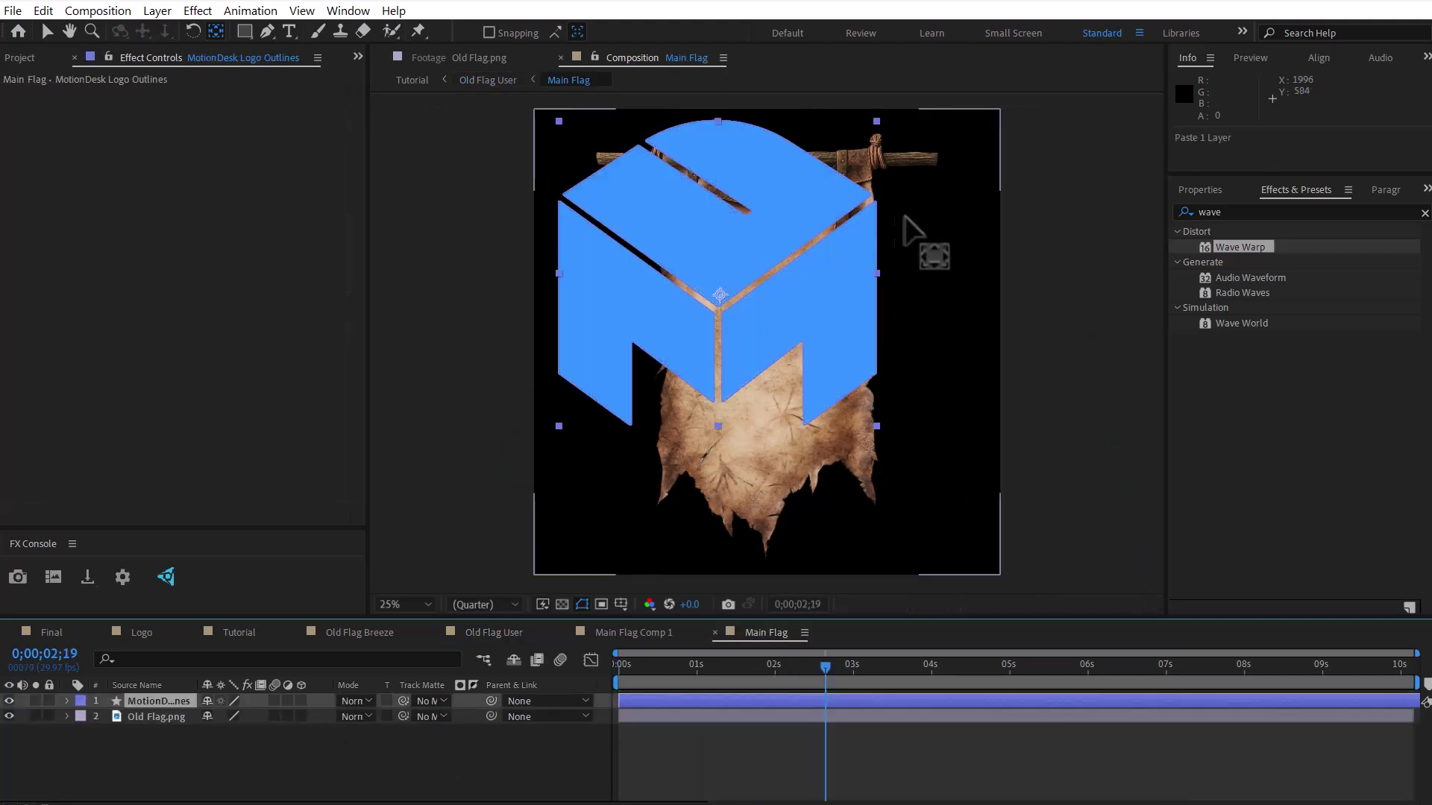
pyautogui.click(43, 31)
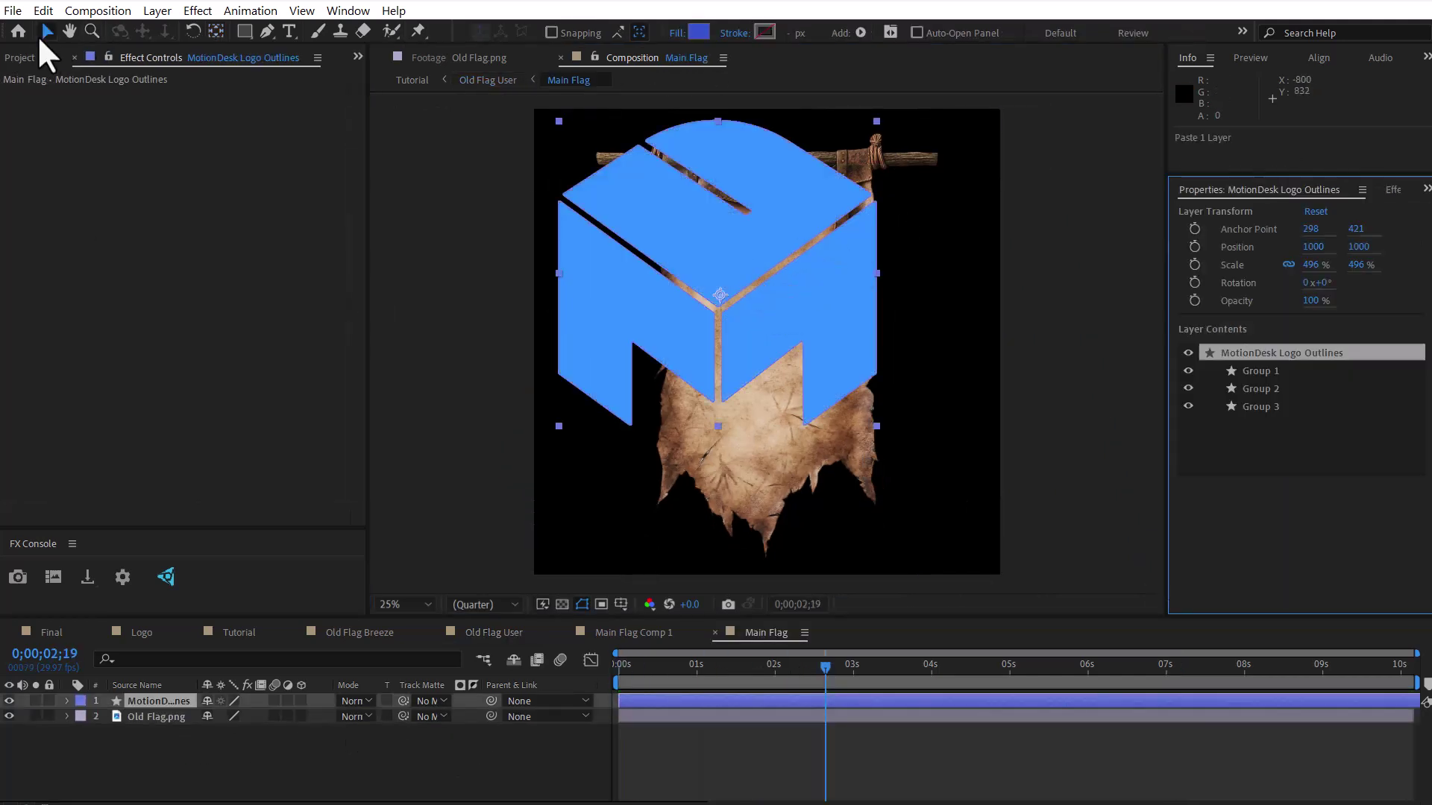
pyautogui.press('s')
pyautogui.moveTo(255, 717); pyautogui.dragTo(80, 717)
pyautogui.moveTo(702, 291); pyautogui.dragTo(744, 341)
pyautogui.moveTo(266, 716); pyautogui.dragTo(223, 716)
# Duplicate Old Flag.png and assign the copy as a luma track matte for the MotionDesk logo layer
pyautogui.click(164, 734)
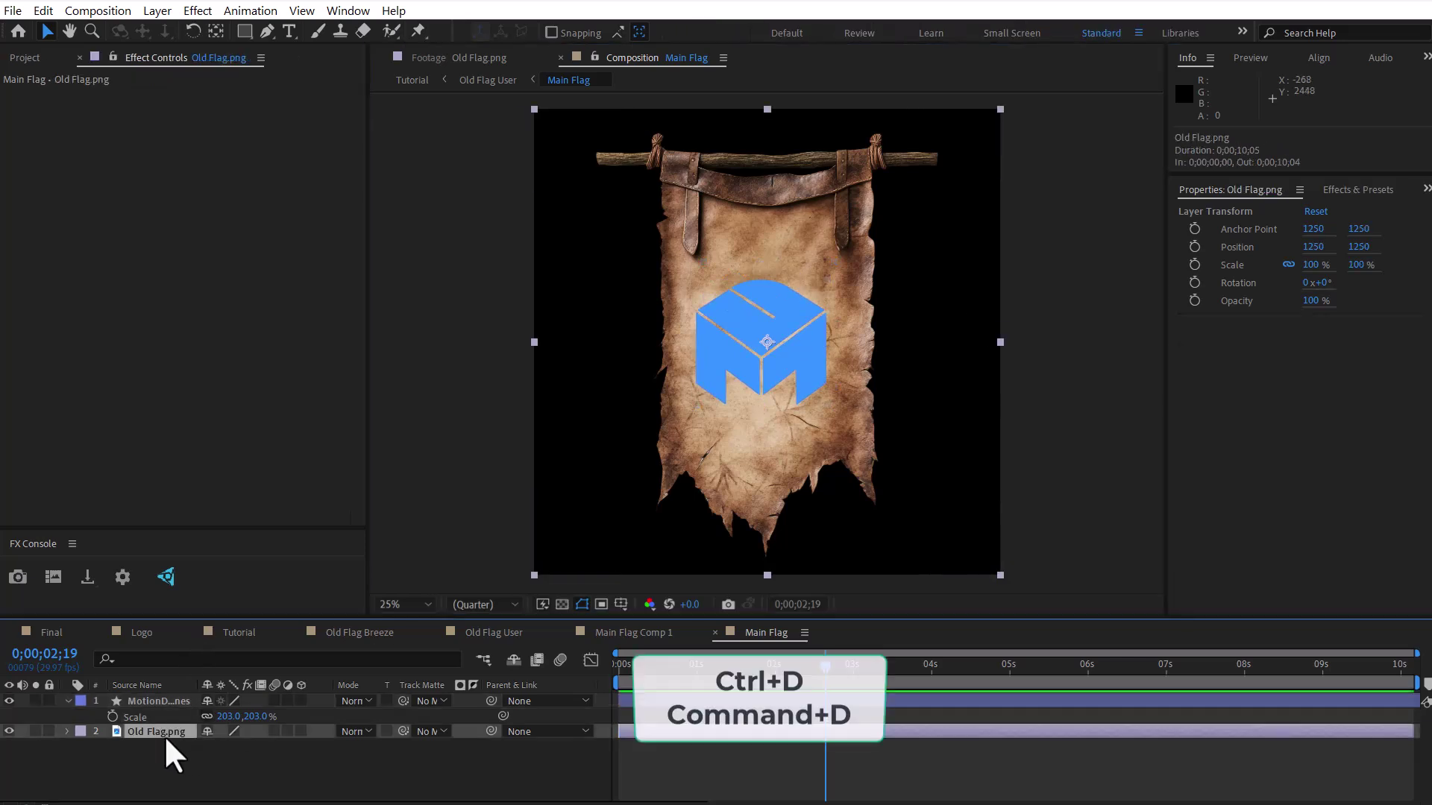
pyautogui.hotkey('ctrl', 'd')
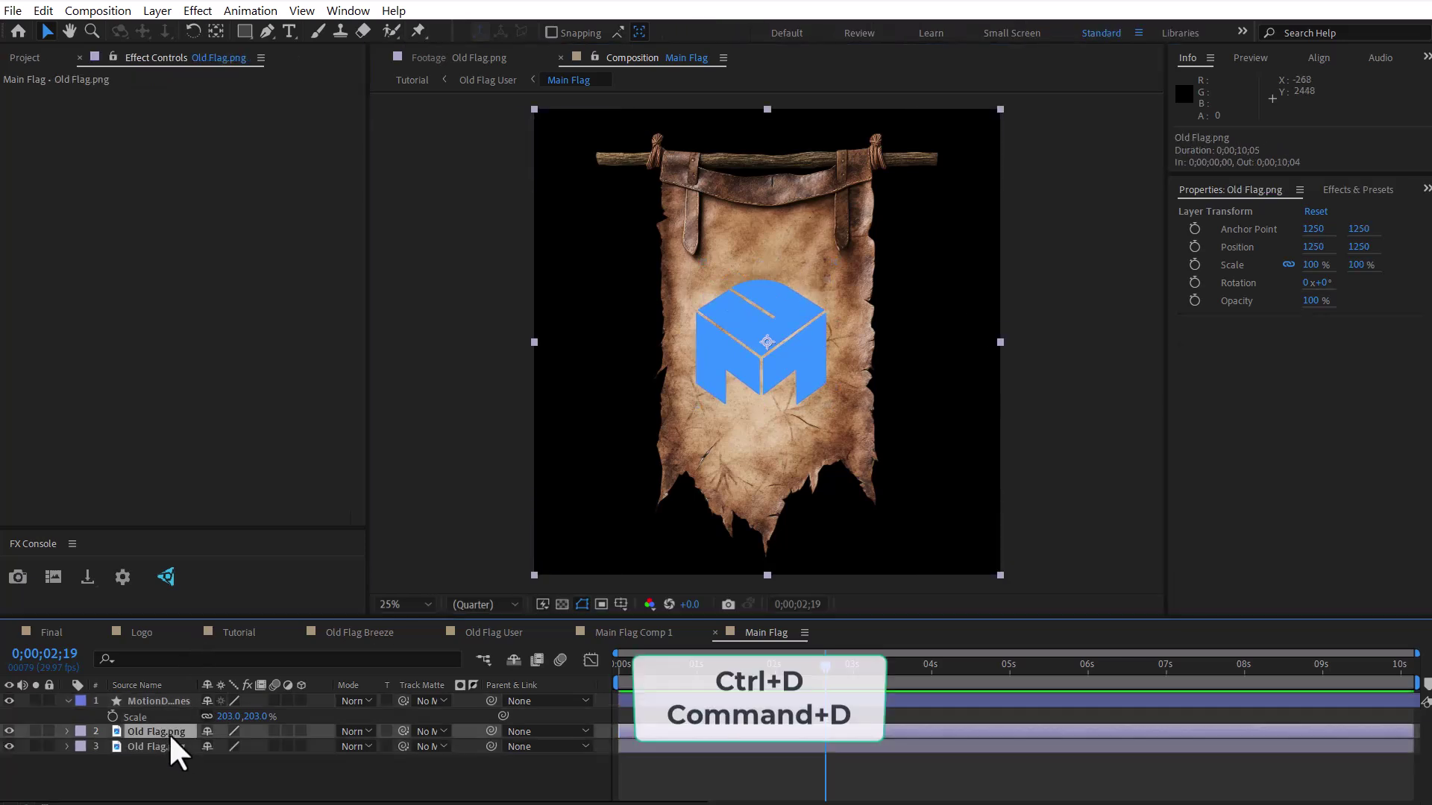
pyautogui.moveTo(403, 700); pyautogui.dragTo(179, 734)
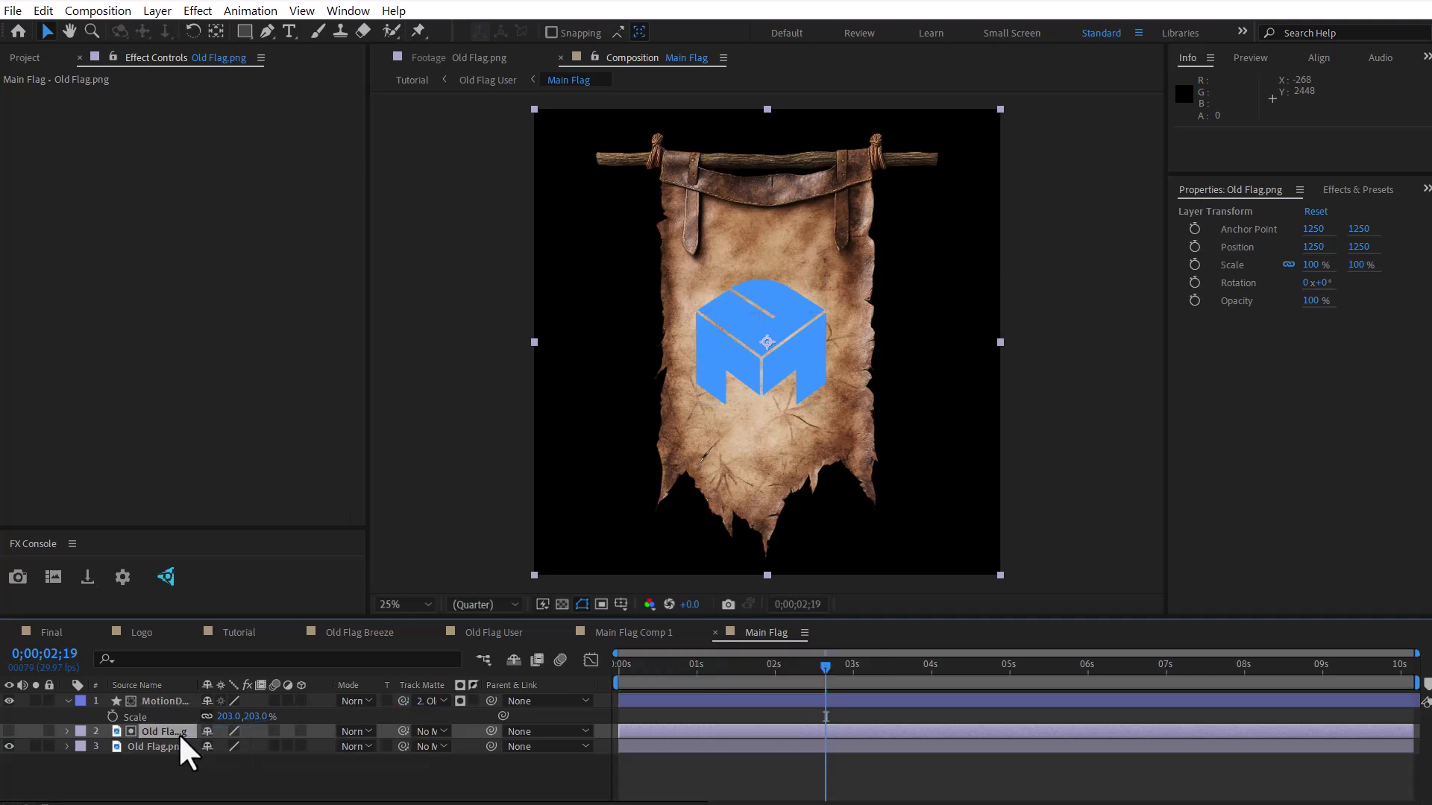
pyautogui.click(459, 701)
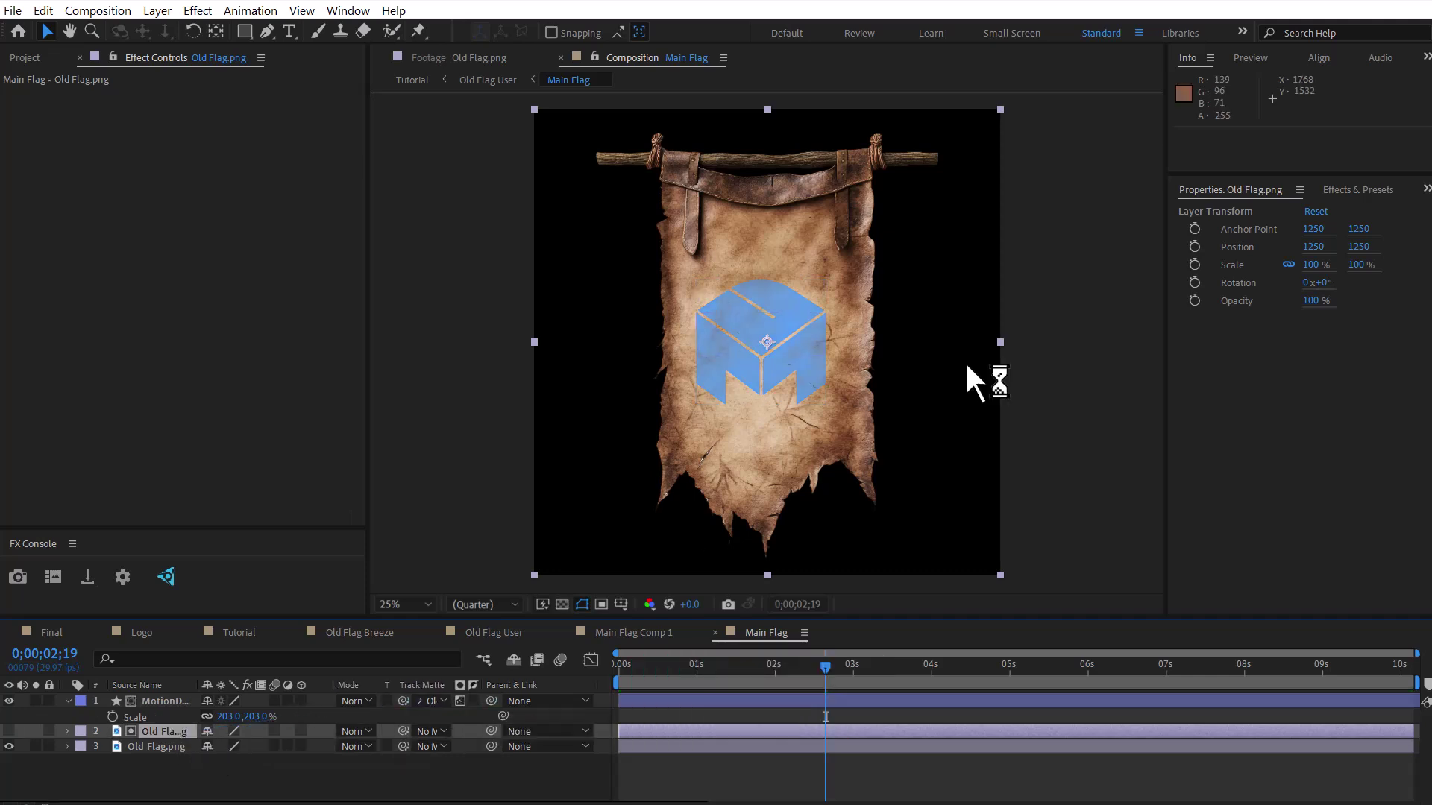
# Apply the Curves effect to the Old Flag.png copy that serves as the logo's matte
pyautogui.press('.')
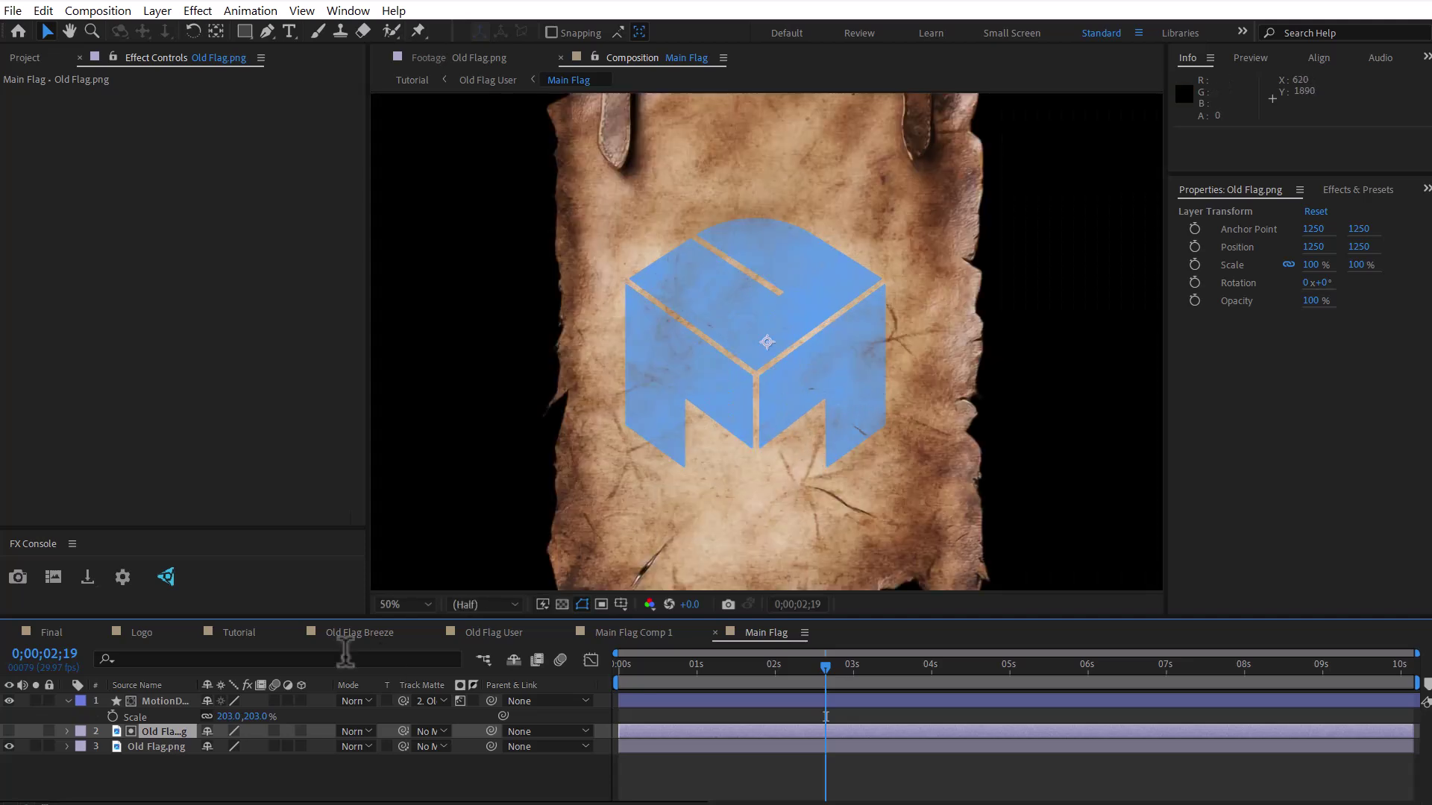
pyautogui.click(1357, 189)
pyautogui.click(1219, 213)
pyautogui.write('cur')
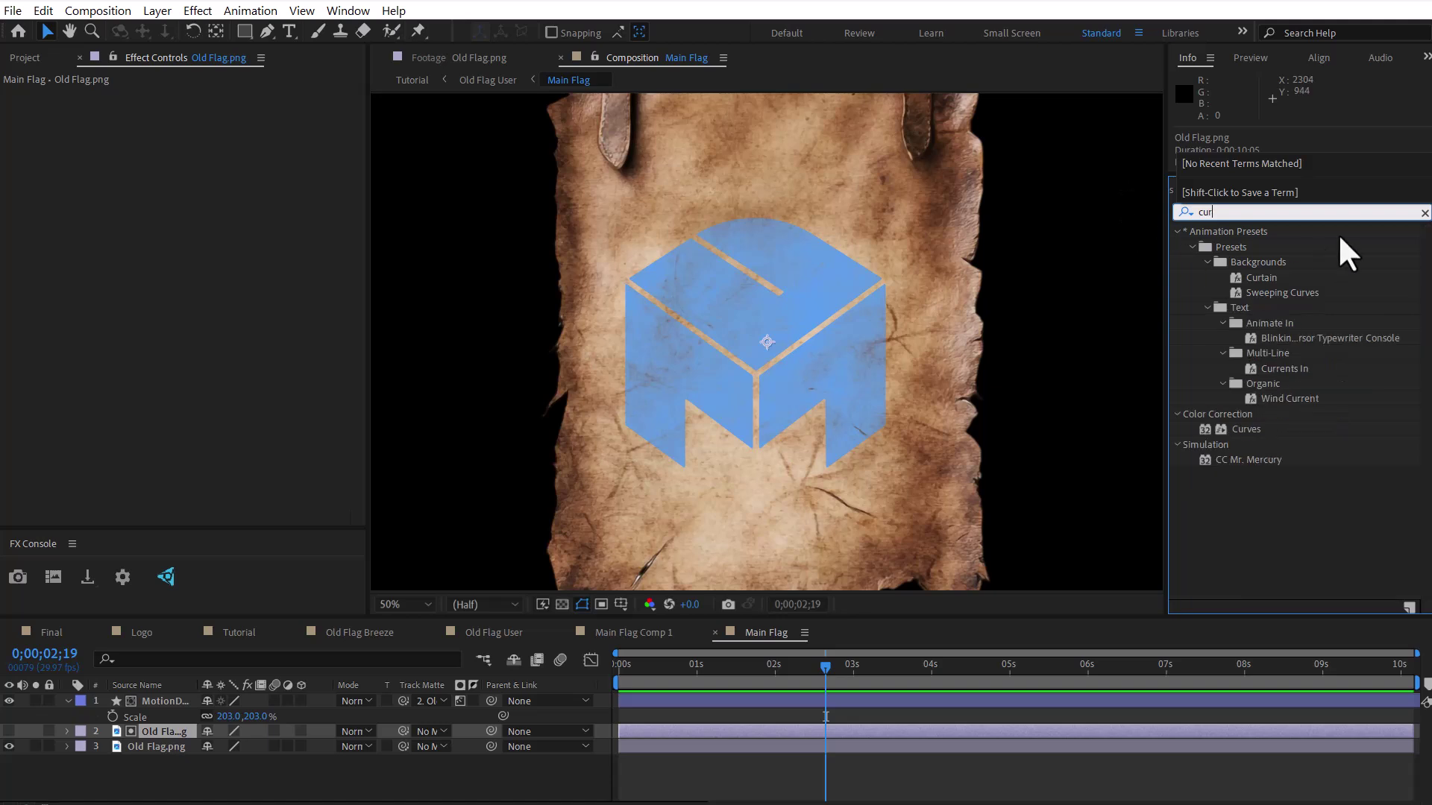
pyautogui.doubleClick(1244, 429)
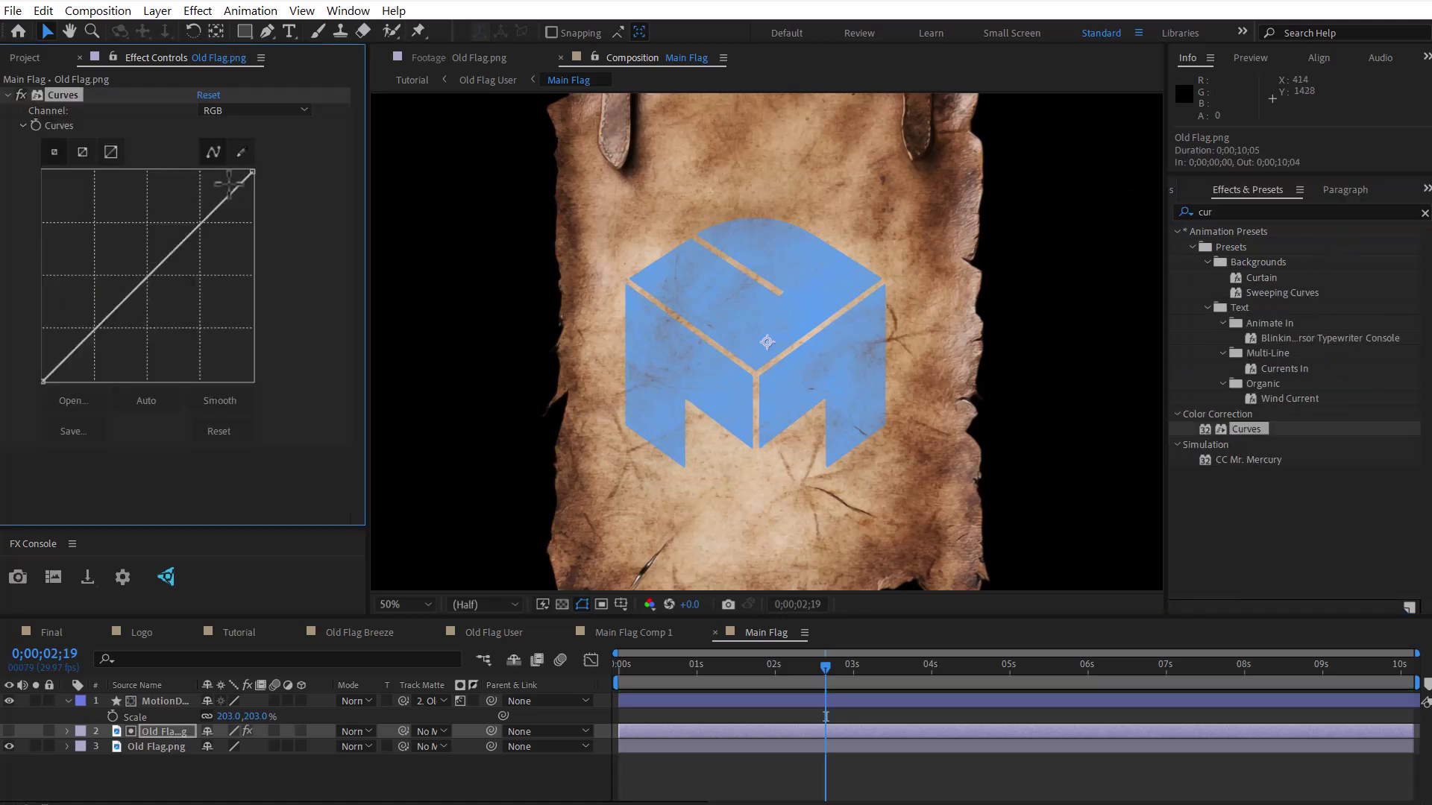
# Boost the matte's contrast by moving the curve's black point about a third inward and its white point to about four fifths
pyautogui.moveTo(196, 160); pyautogui.dragTo(208, 158)
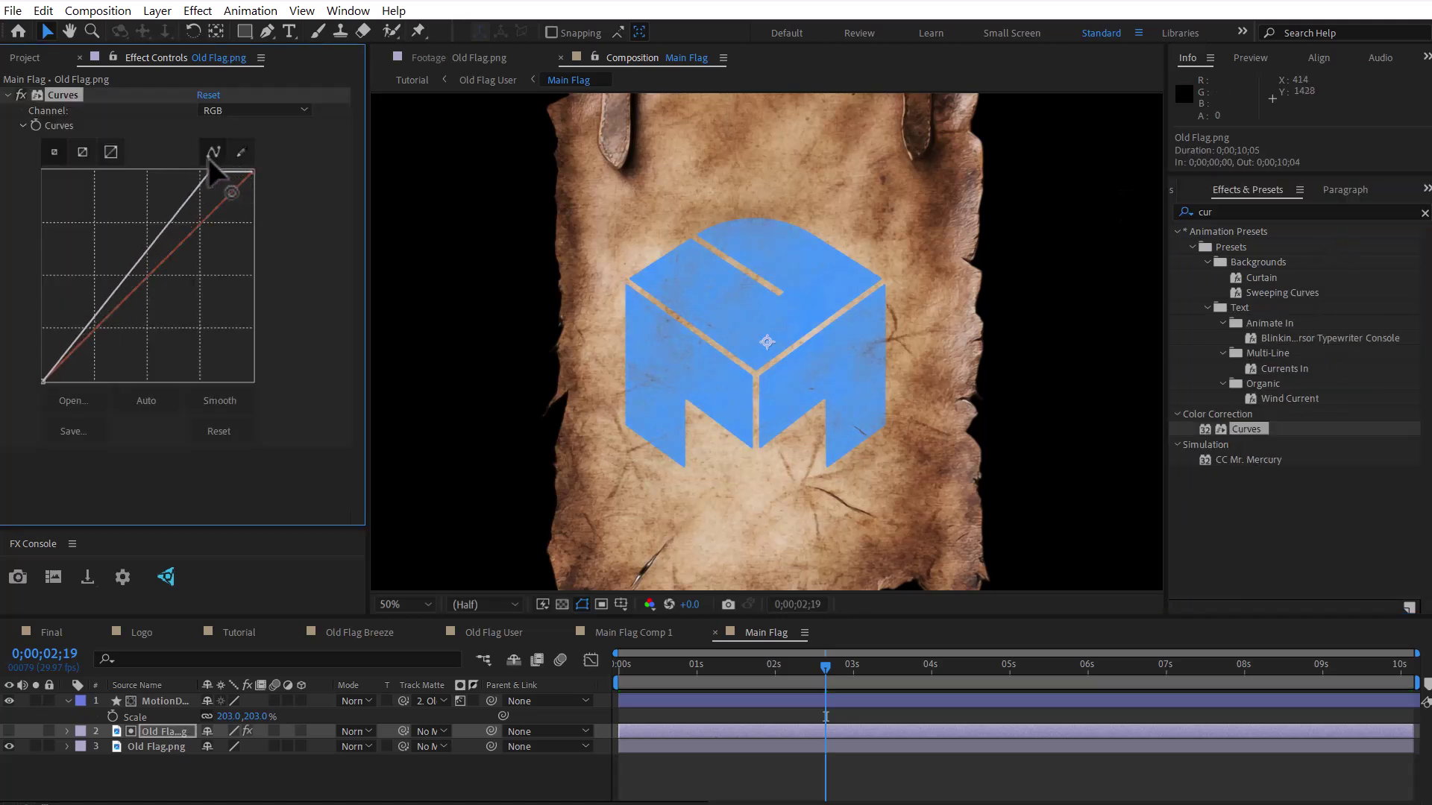
pyautogui.moveTo(43, 380); pyautogui.dragTo(115, 381)
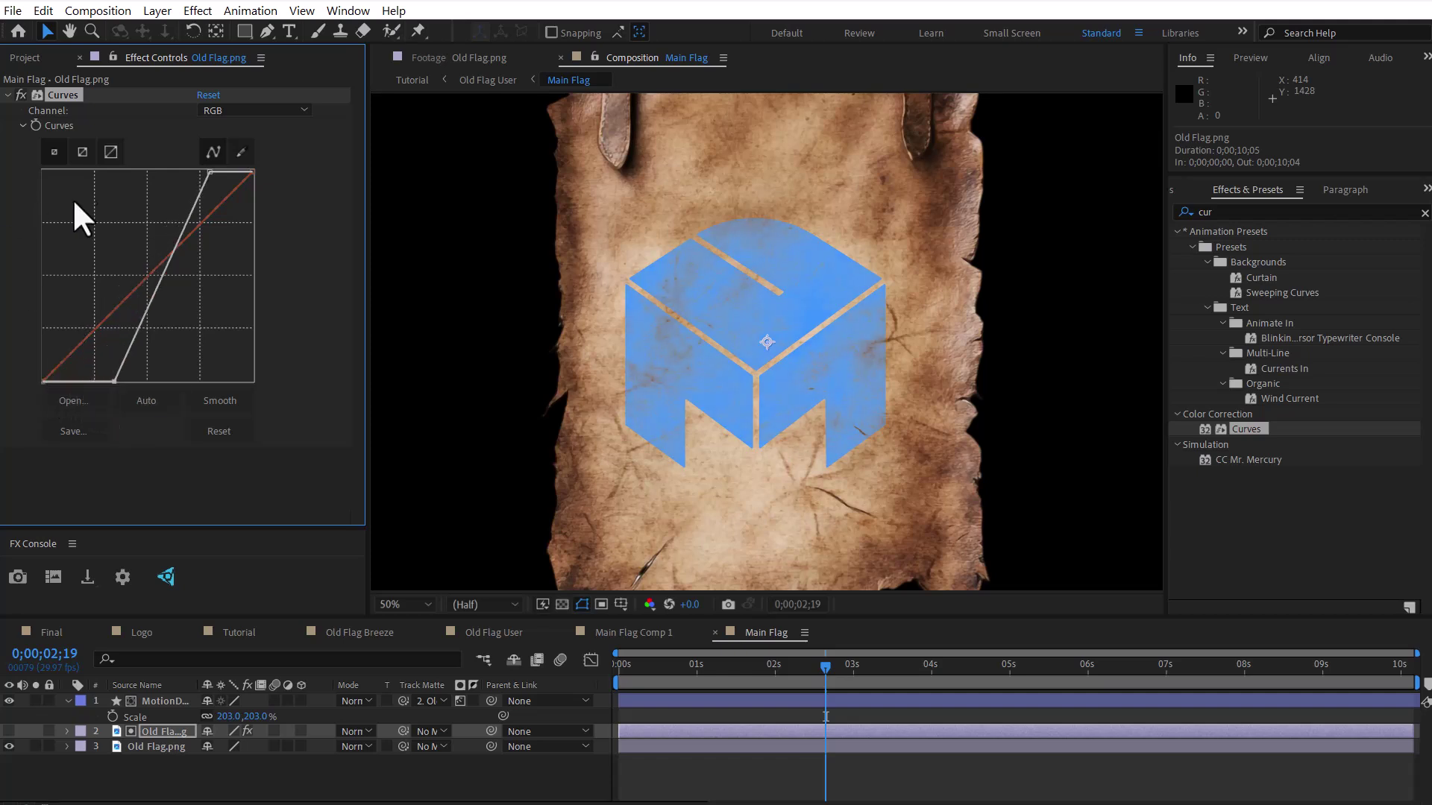
pyautogui.click(7, 96)
# Apply Displacement Map to the MotionDesk logo layer and choose layer 2, Old Flag.png, as its map layer
pyautogui.click(166, 701)
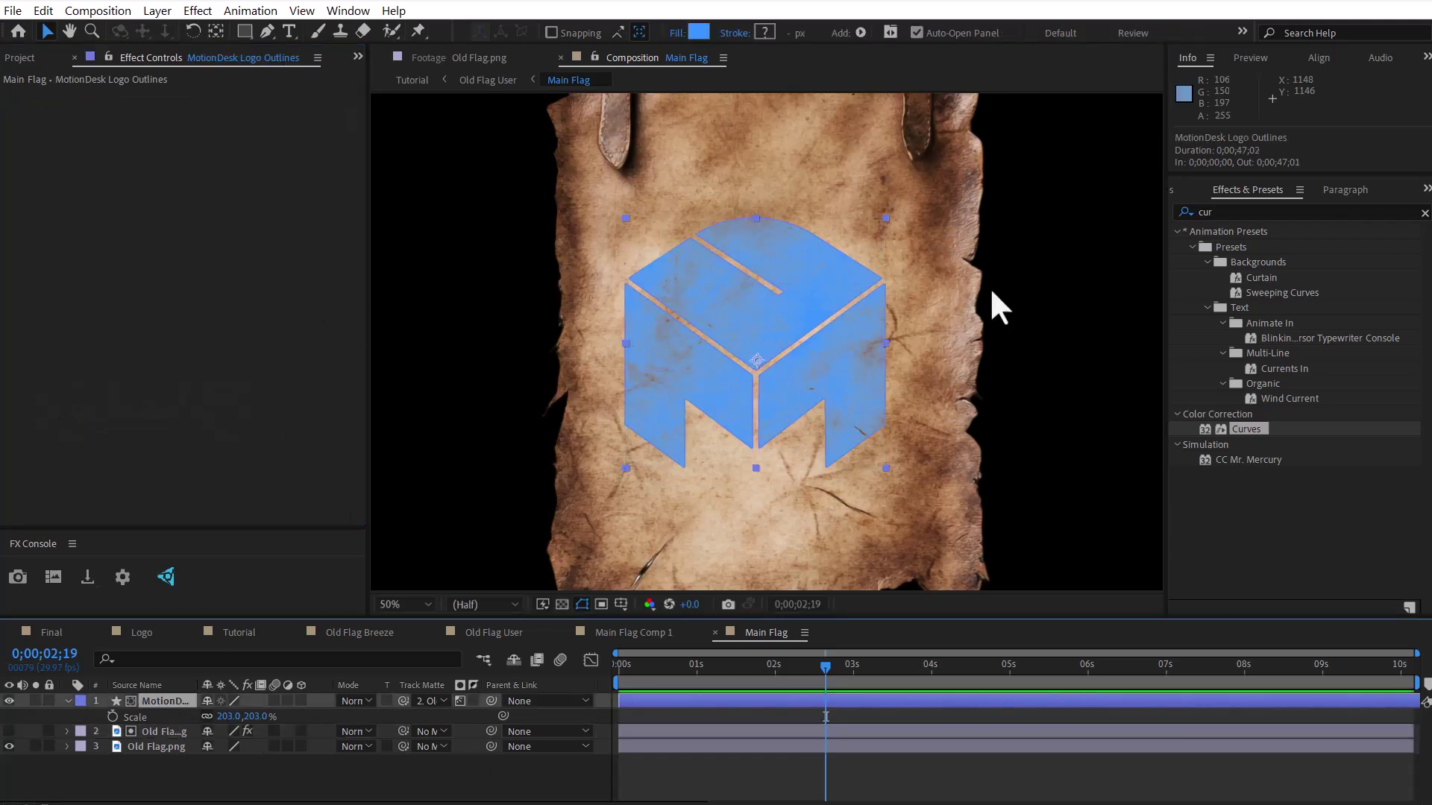
pyautogui.click(1264, 215)
pyautogui.write('displ')
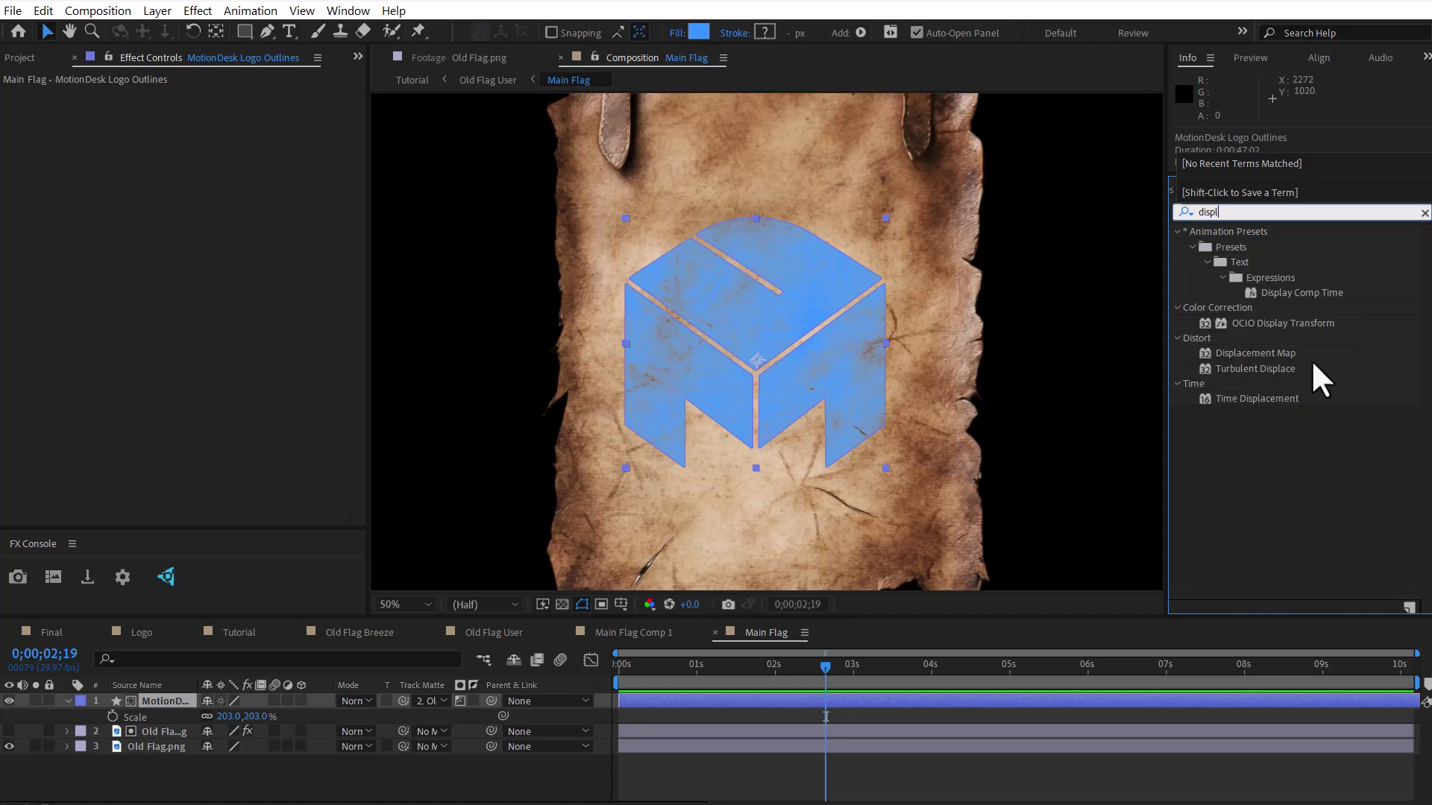
pyautogui.doubleClick(1272, 351)
pyautogui.click(244, 112)
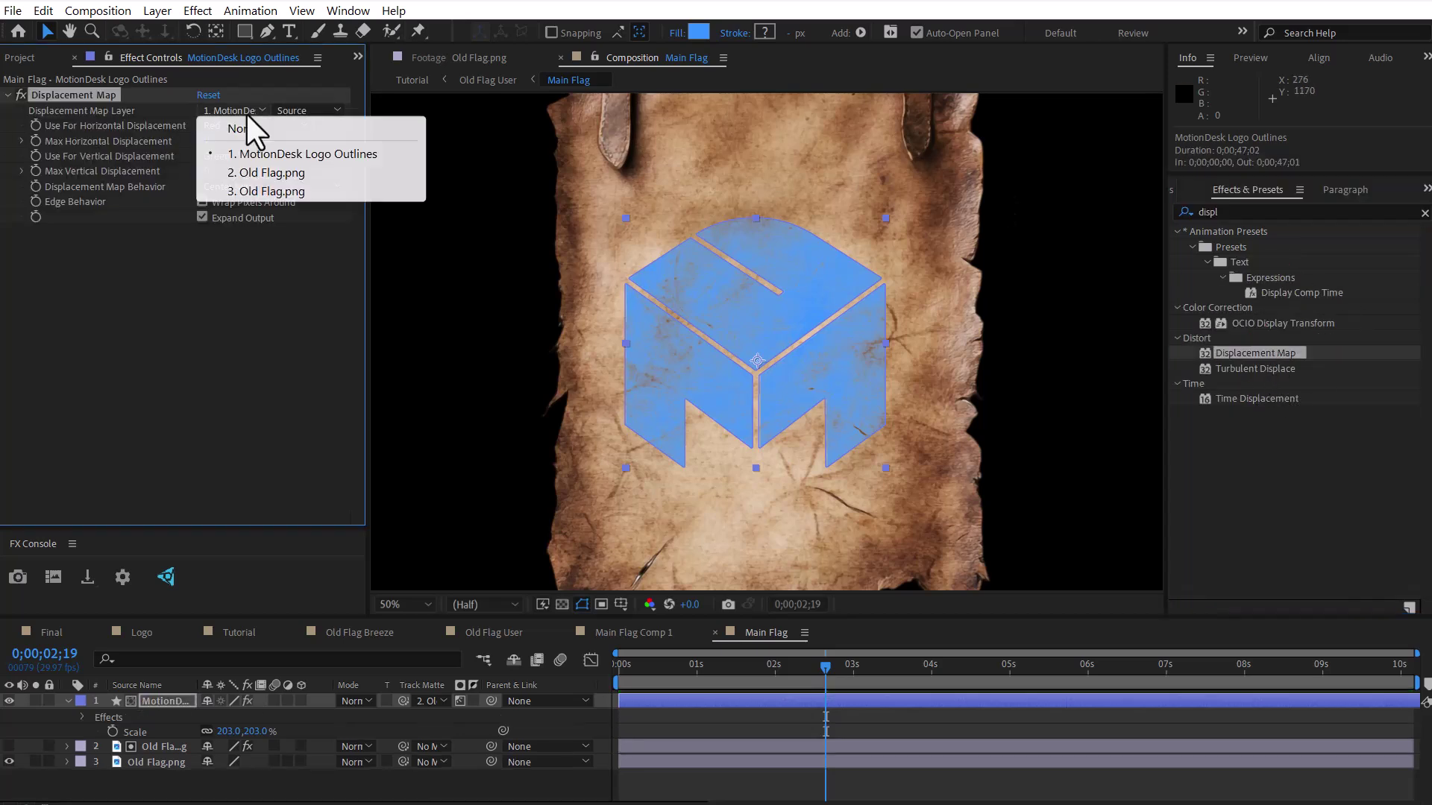
pyautogui.click(269, 173)
# Use Luminance for both horizontal and vertical displacement of the logo and adjust the Max Horizontal Displacement
pyautogui.click(226, 126)
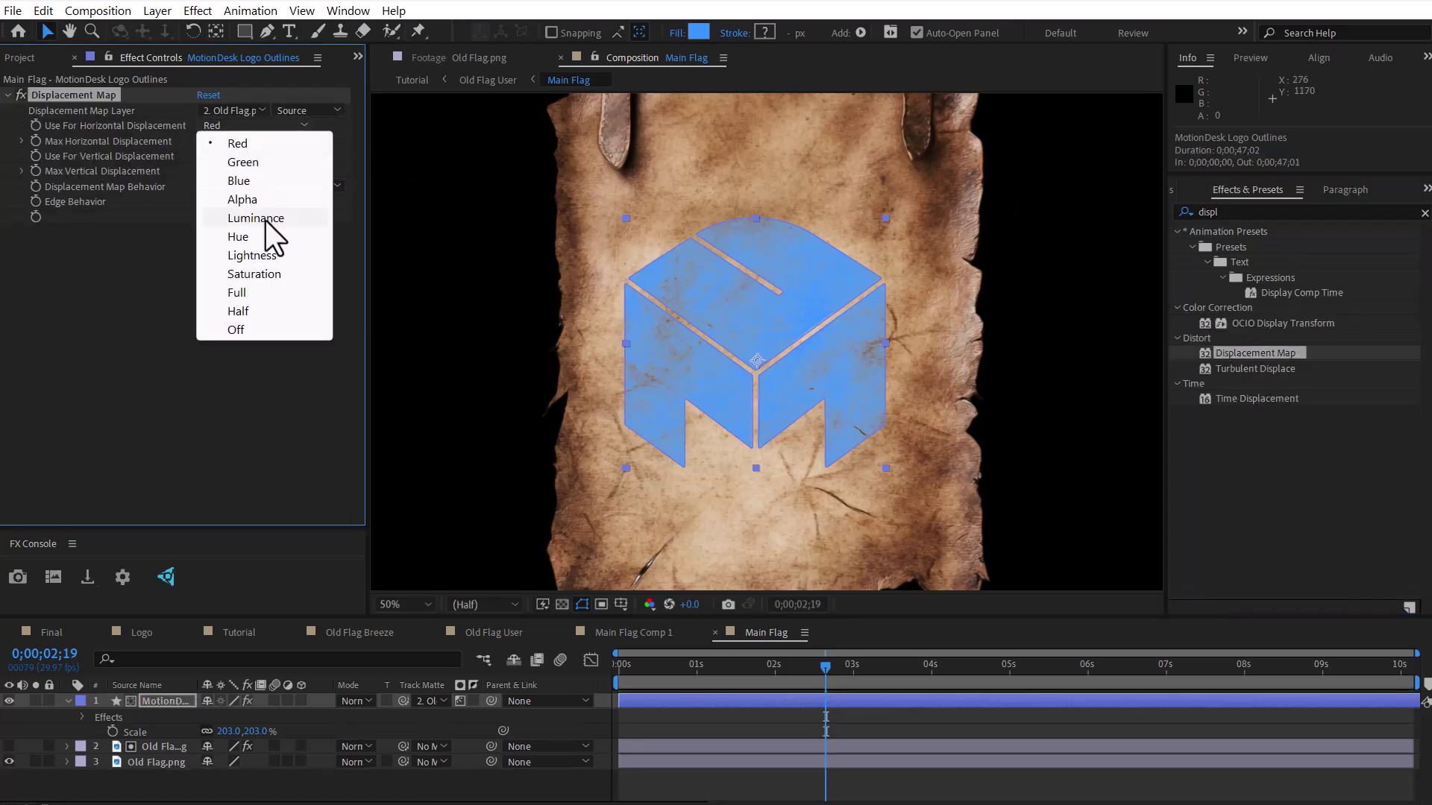
pyautogui.click(255, 218)
pyautogui.click(225, 156)
pyautogui.click(248, 247)
pyautogui.moveTo(203, 140)
pyautogui.mouseDown()
pyautogui.moveTo(225, 140)
pyautogui.moveTo(191, 146)
pyautogui.mouseUp()
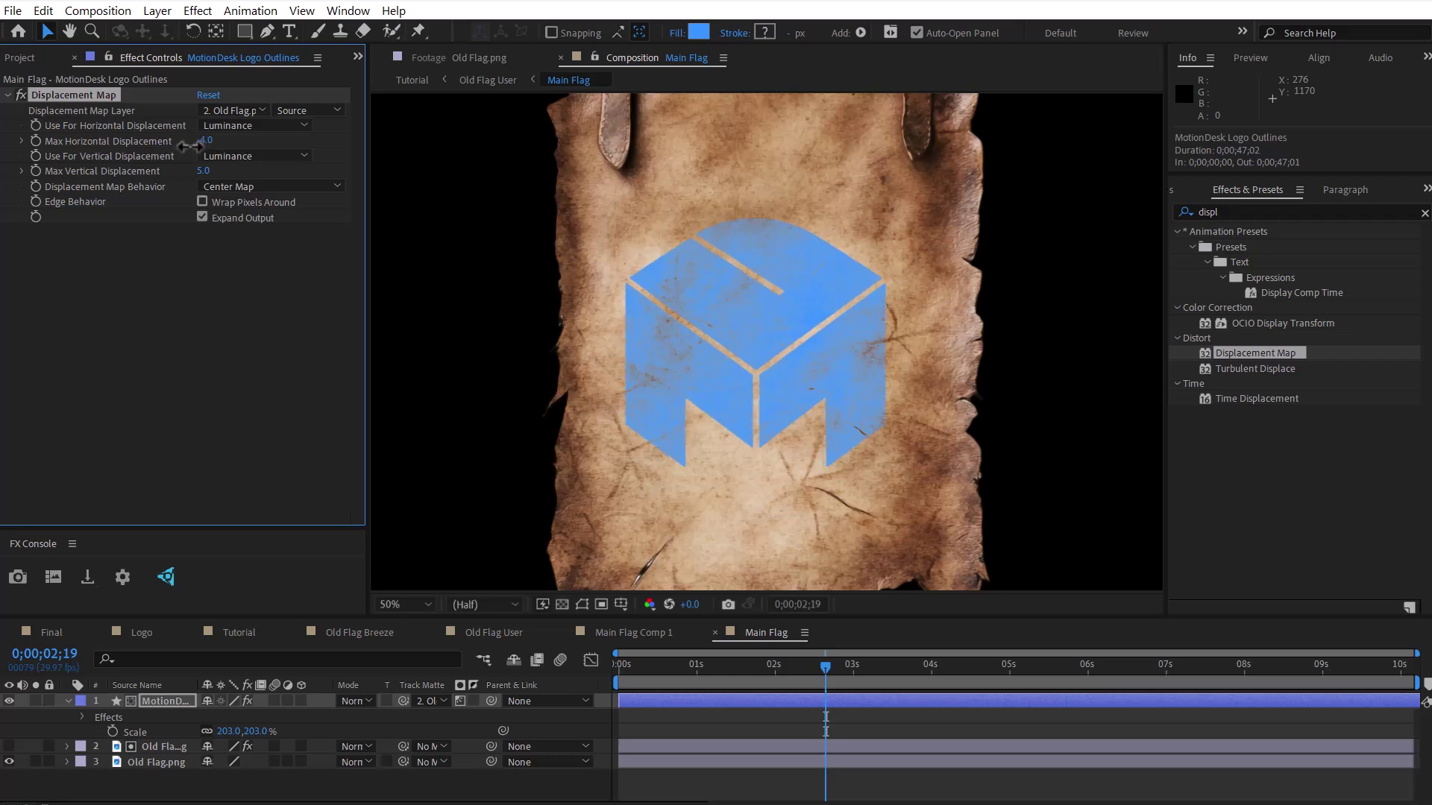
# Return to the Old Flag User composition and scrub through the animation to check the logo on the waving flag
pyautogui.click(494, 632)
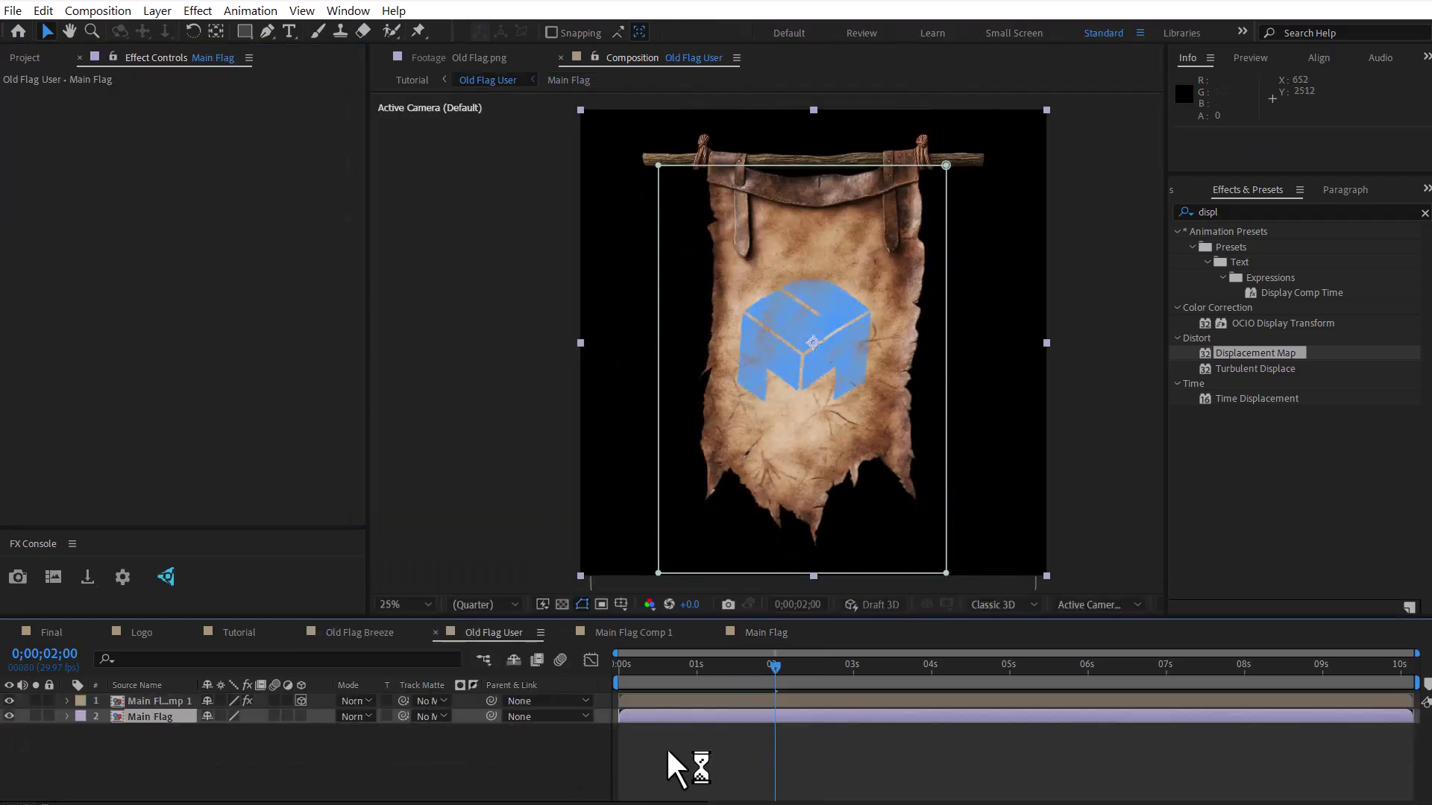
pyautogui.click(761, 700)
pyautogui.moveTo(784, 663); pyautogui.dragTo(968, 674)
# Add a white point light with 125% intensity that casts shadows at 100% darkness, and scrub through the lit flag
pyautogui.rightClick(370, 750)
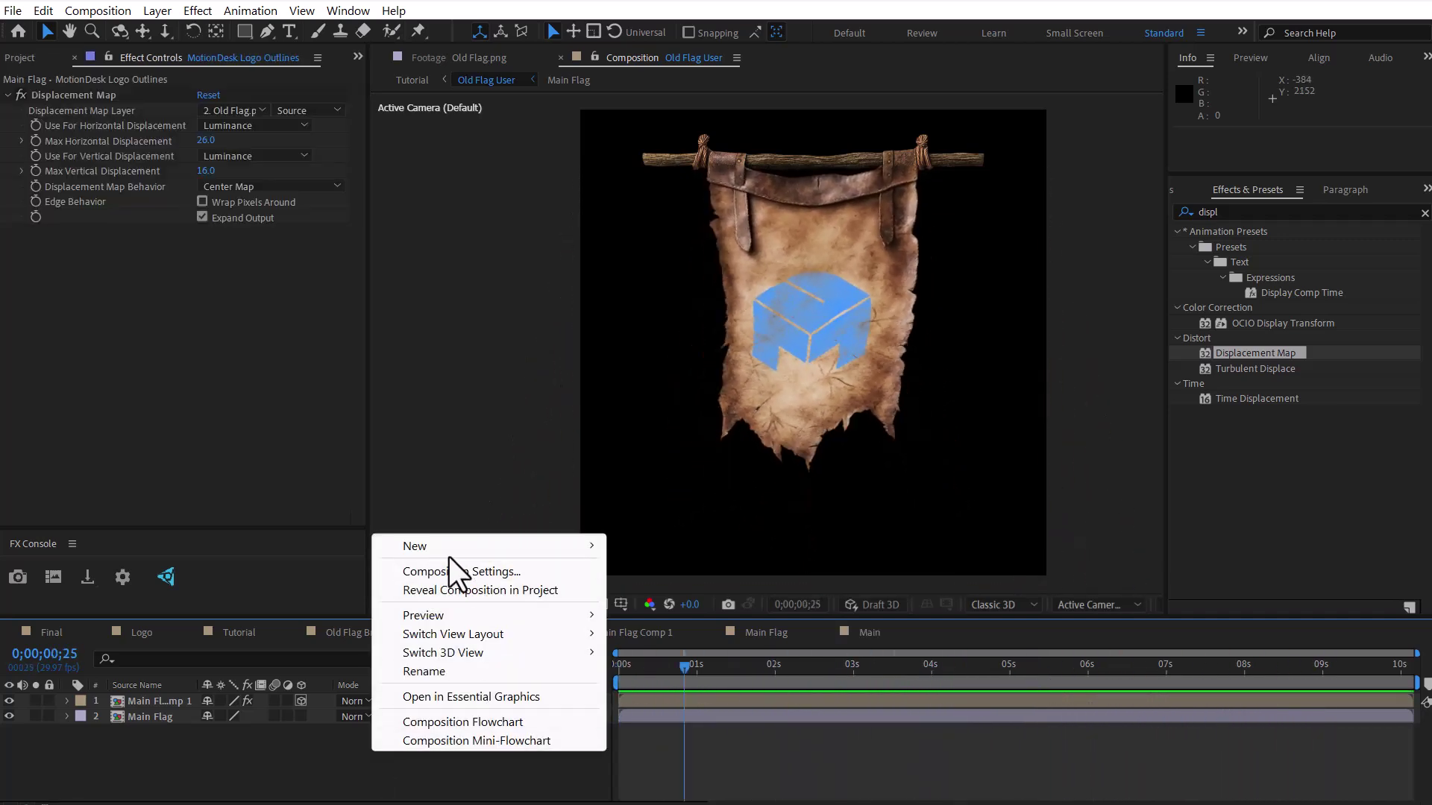
pyautogui.moveTo(517, 545)
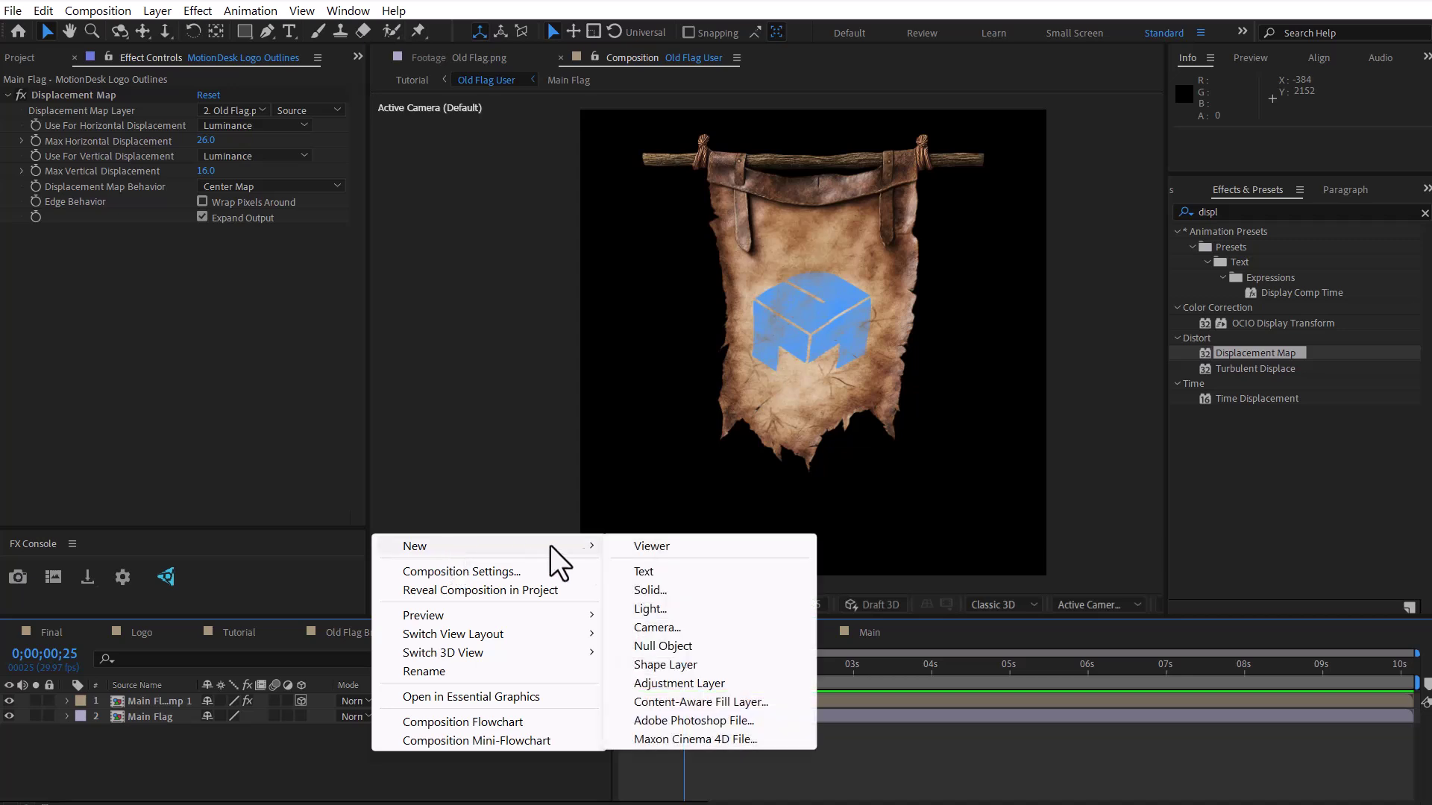
pyautogui.click(660, 609)
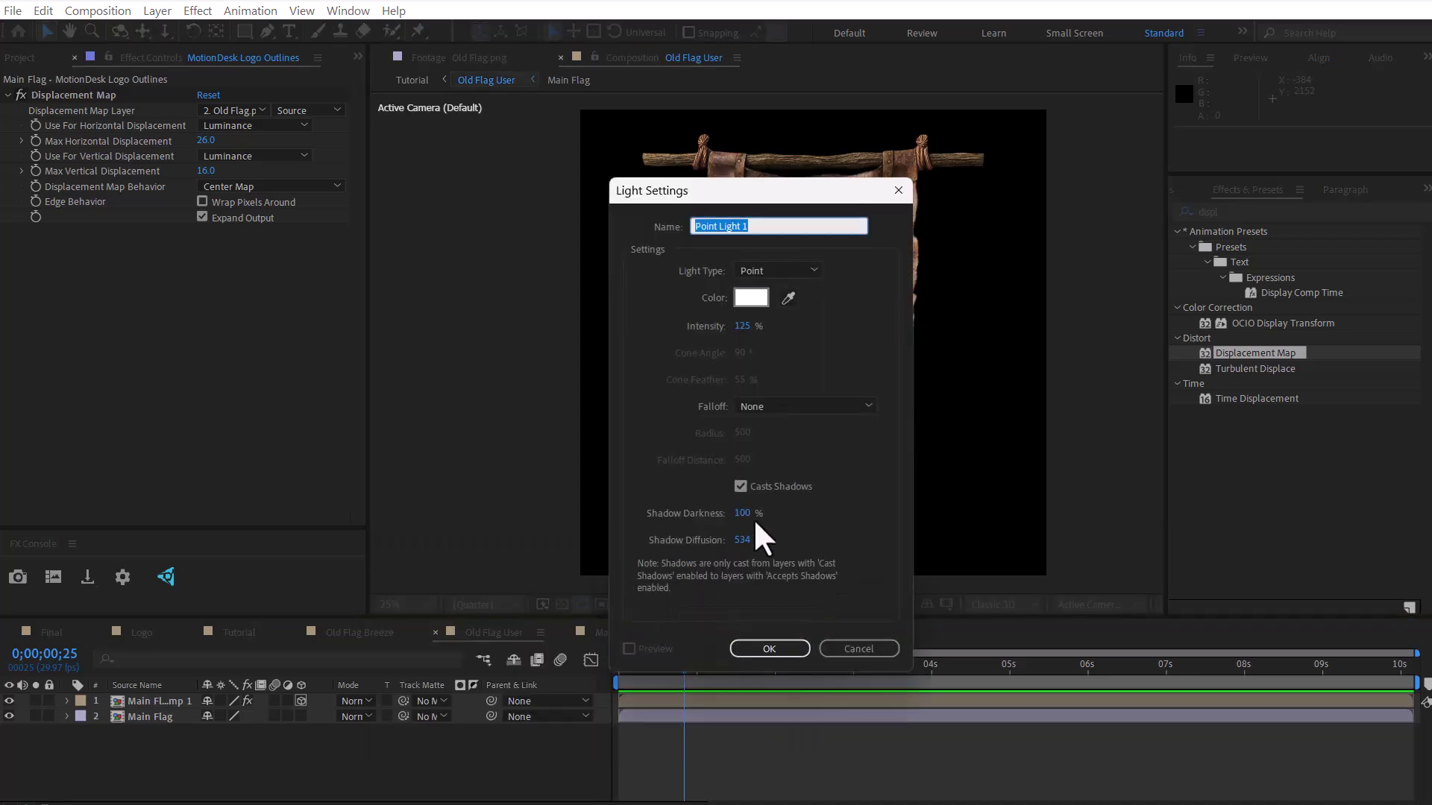
pyautogui.click(769, 647)
pyautogui.moveTo(621, 674); pyautogui.dragTo(874, 666)
# Move the point light away from the flag to a Z position of about -4408, checking the lighting at different times
pyautogui.click(67, 701)
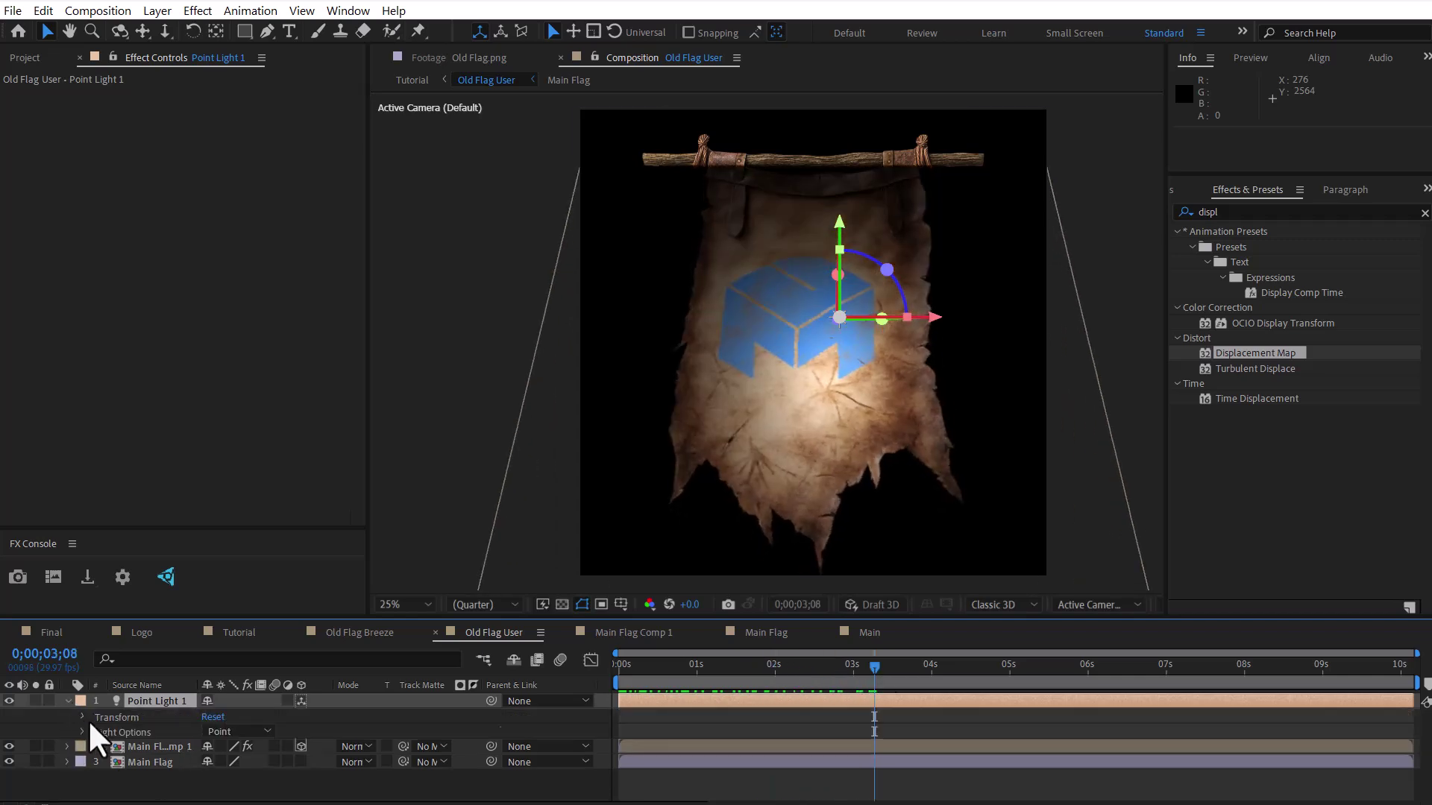
pyautogui.moveTo(281, 731); pyautogui.dragTo(223, 732)
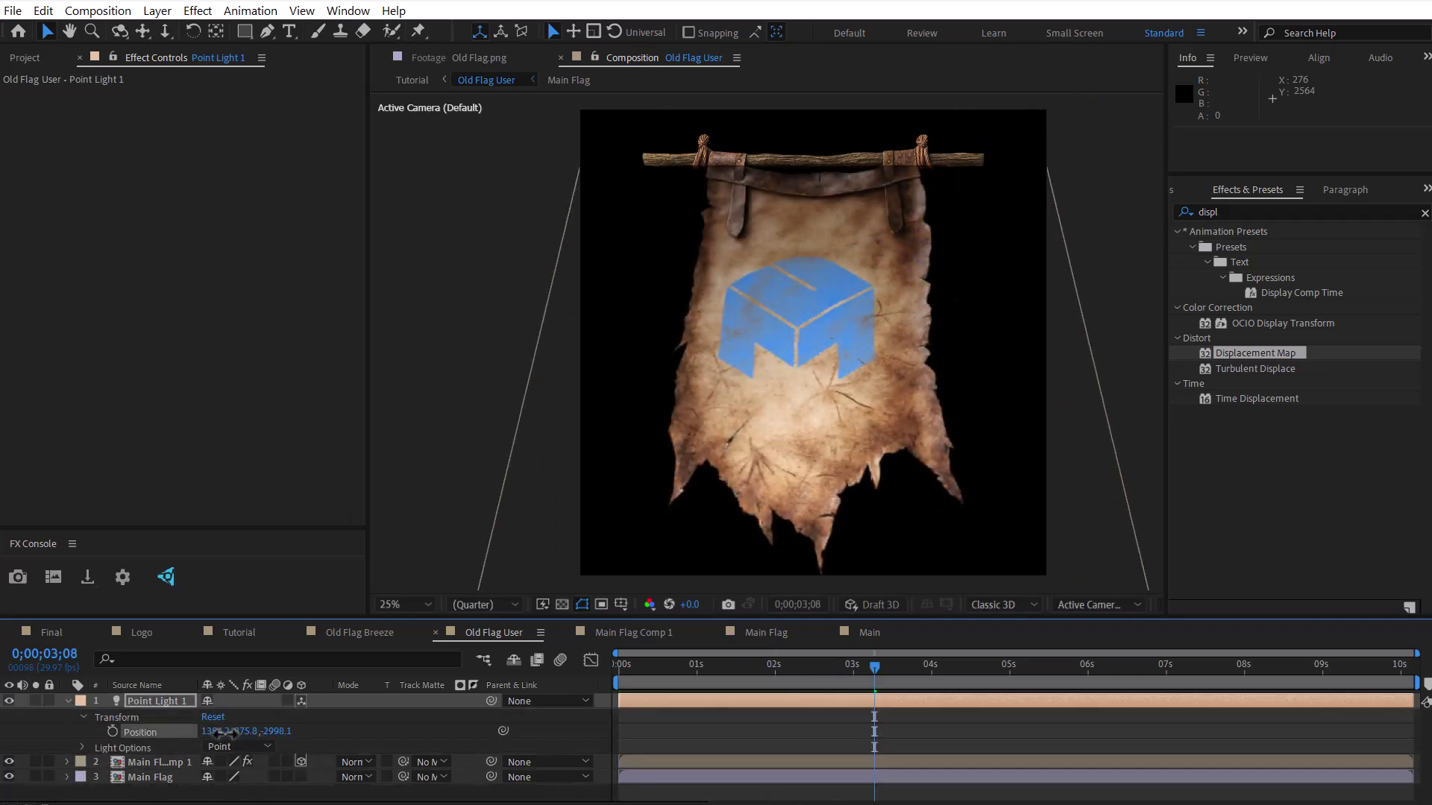
pyautogui.moveTo(888, 668); pyautogui.dragTo(1048, 668)
pyautogui.moveTo(253, 731); pyautogui.dragTo(175, 734)
pyautogui.moveTo(982, 669); pyautogui.dragTo(818, 690)
pyautogui.moveTo(267, 732); pyautogui.dragTo(149, 733)
# Play and scrub through the animation to review the lighting and movement of the flag with its logo
pyautogui.moveTo(781, 665); pyautogui.dragTo(1130, 665)
pyautogui.click(587, 568)
pyautogui.press('space')
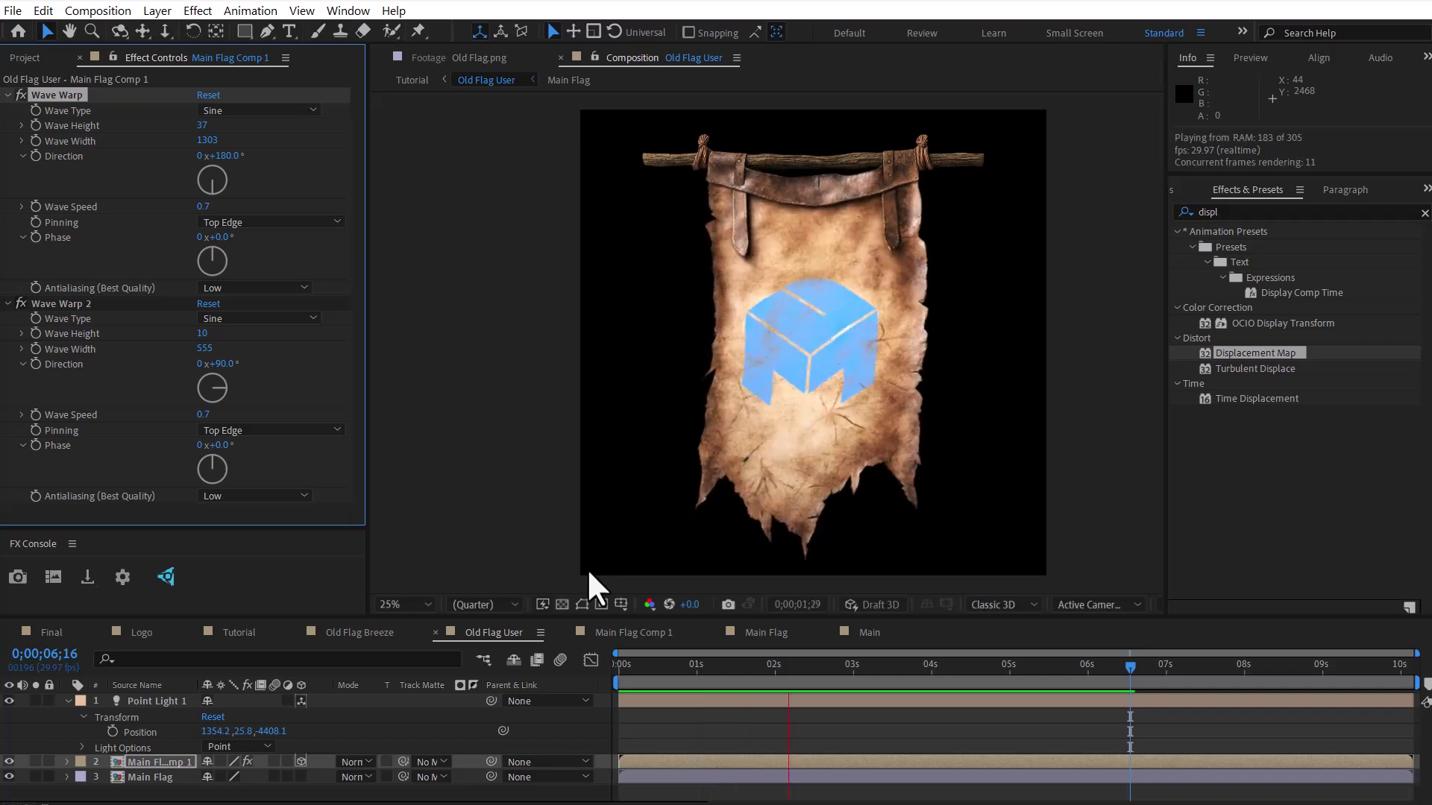
pyautogui.press('space')
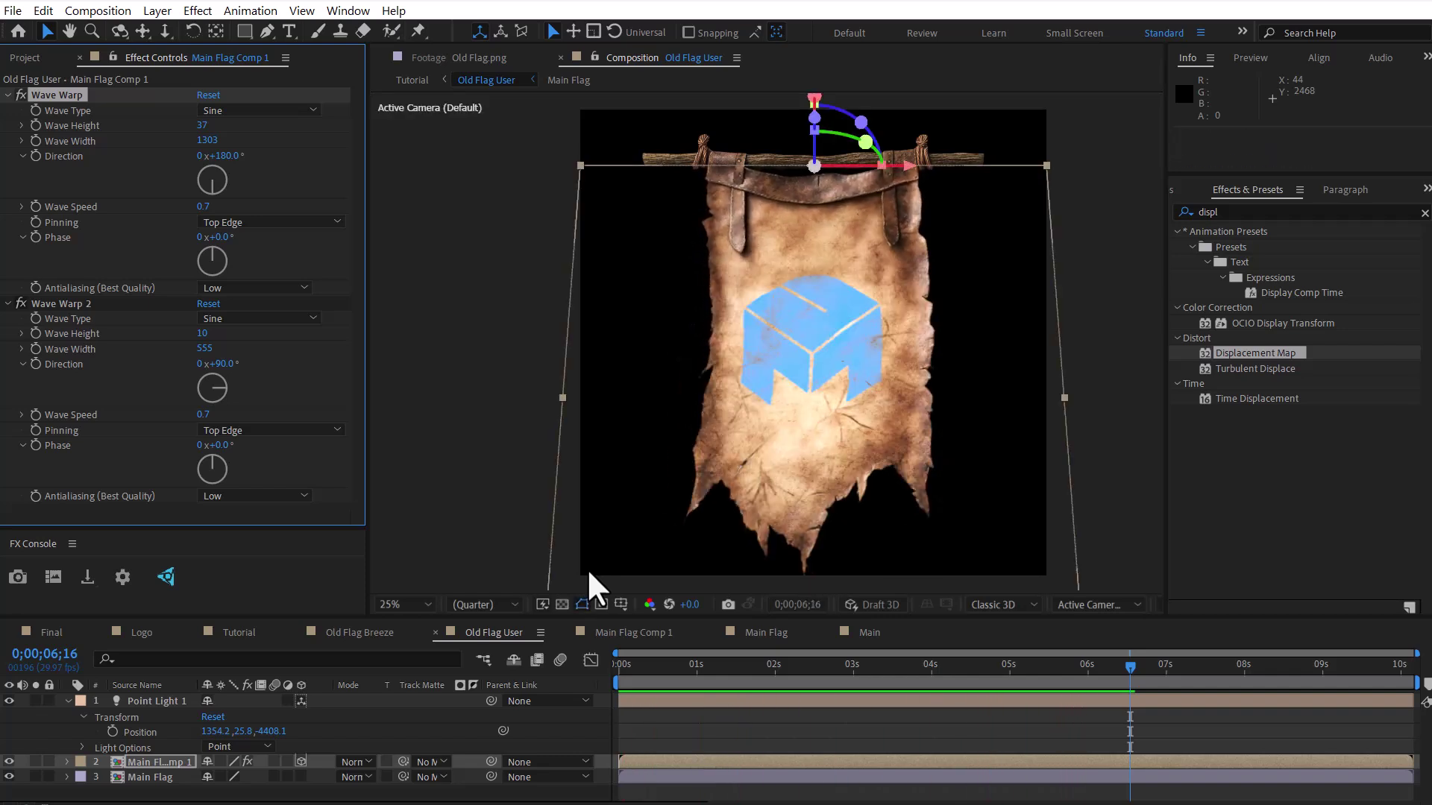
pyautogui.moveTo(1069, 669); pyautogui.dragTo(1321, 634)
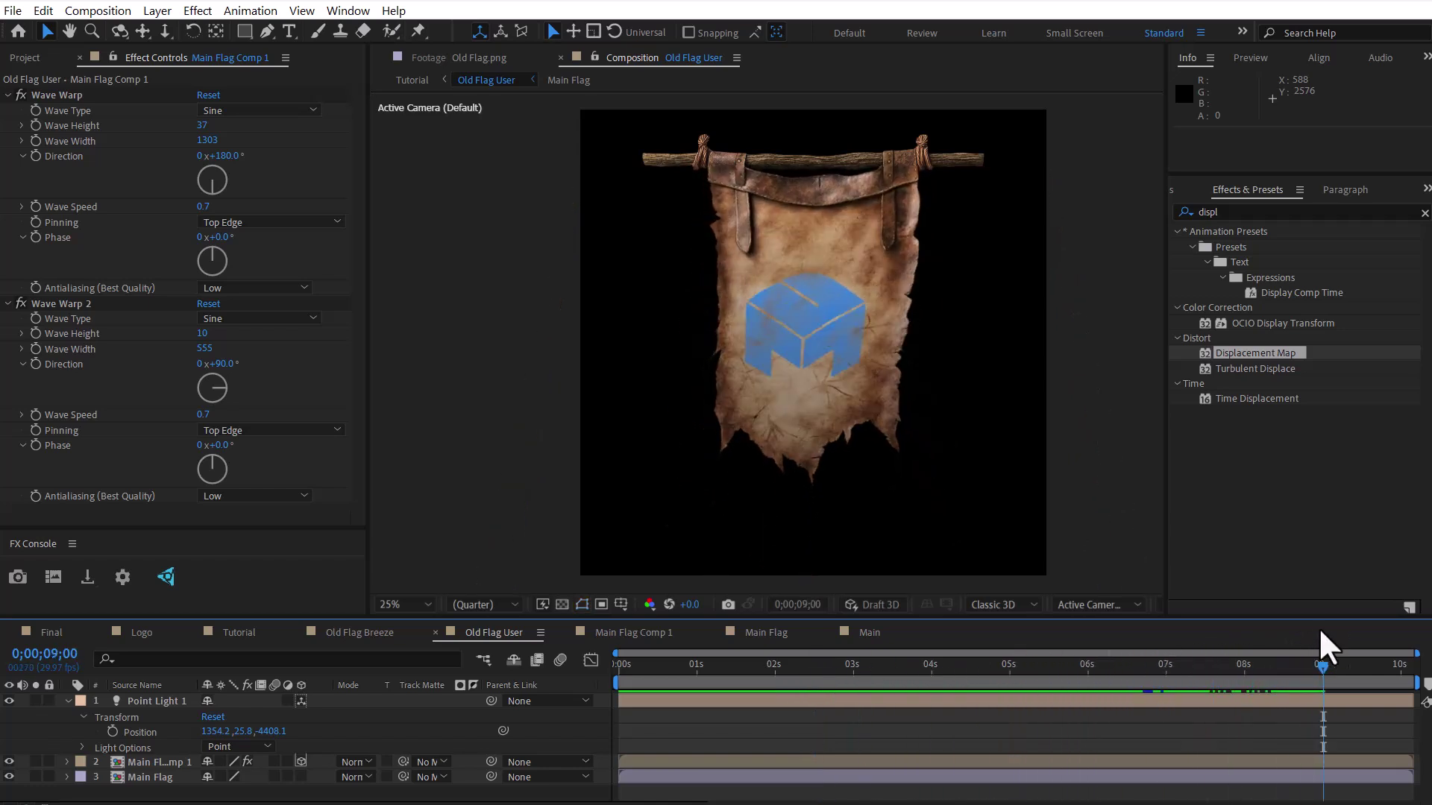